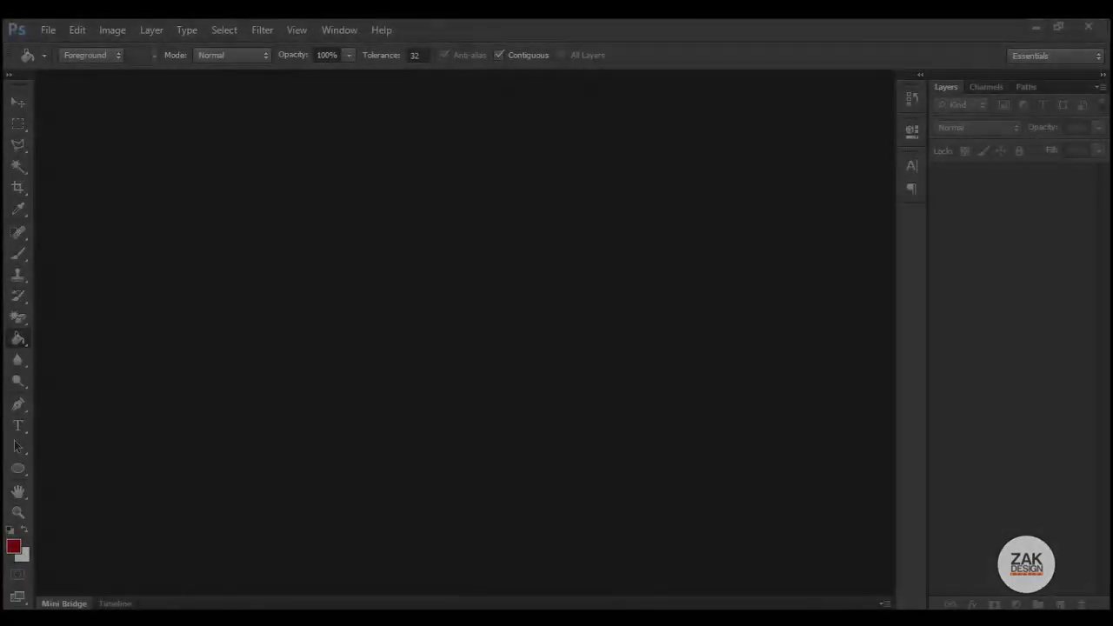
Step: Create a new A4 document (210 × 297 mm, 300 ppi, CMYK) from the International Paper preset
click(52, 30)
click(100, 47)
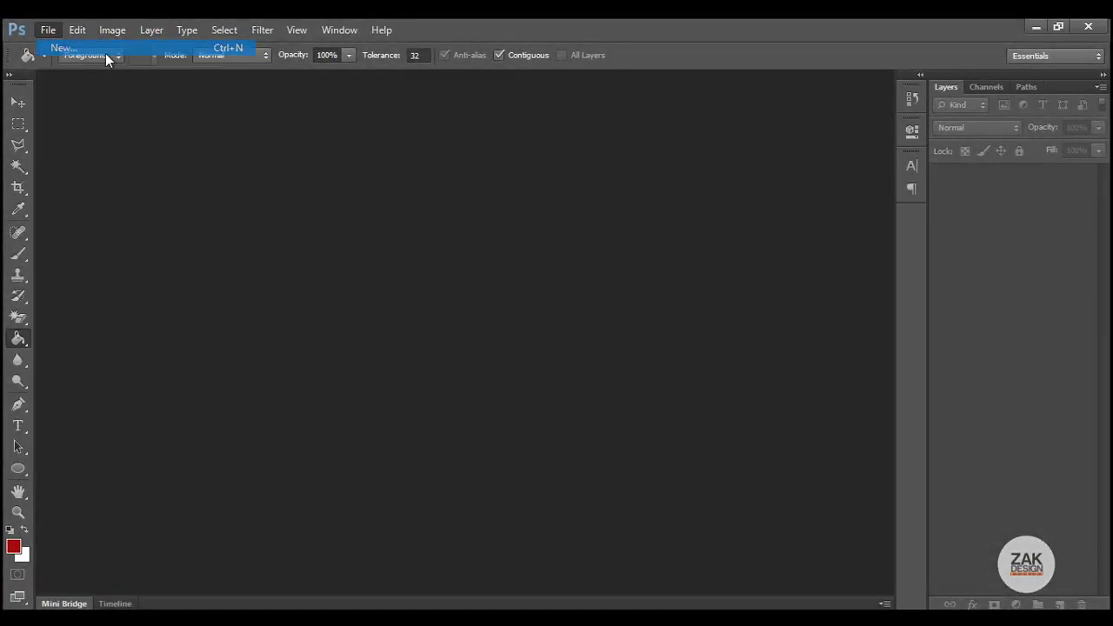
click(513, 181)
click(501, 250)
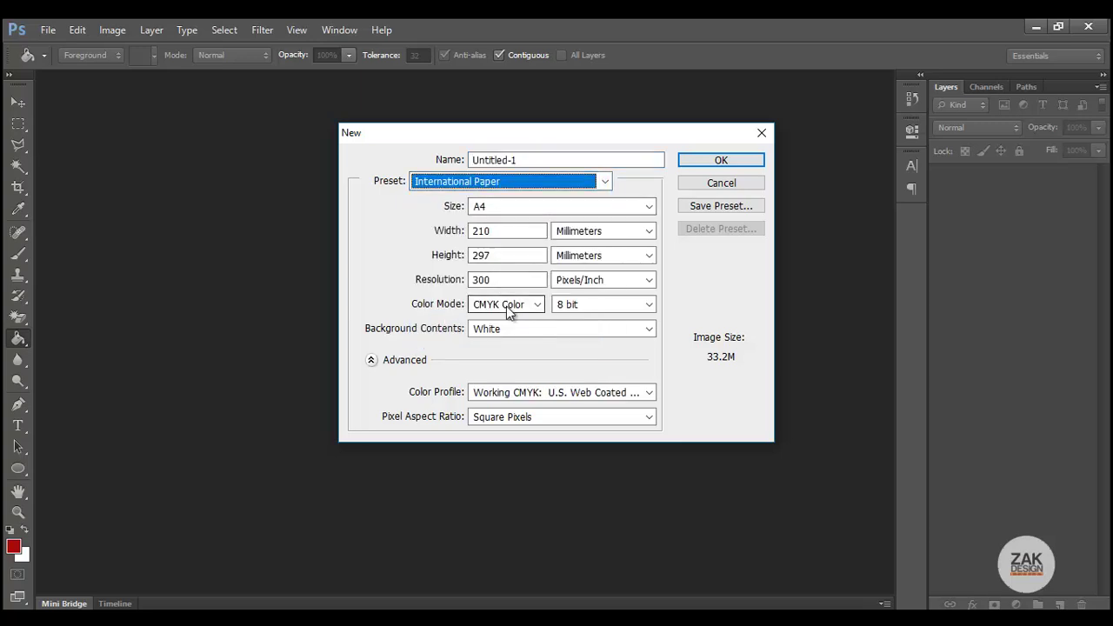
click(696, 160)
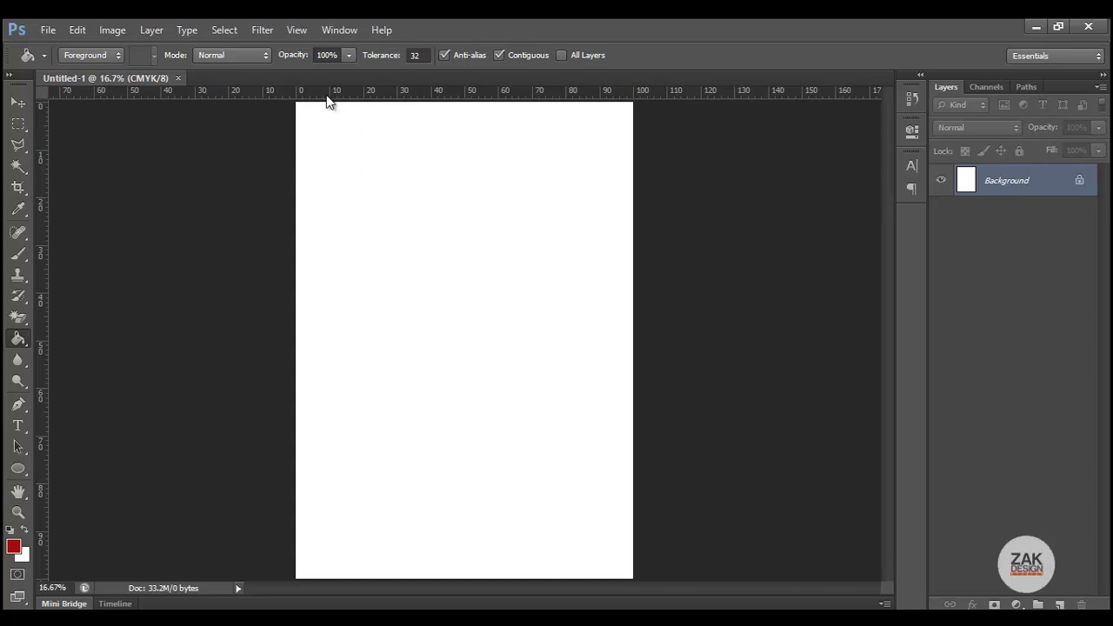
Step: Add a horizontal guide about 70% down and vertical guides at 15.2% and 85.3%
click(17, 102)
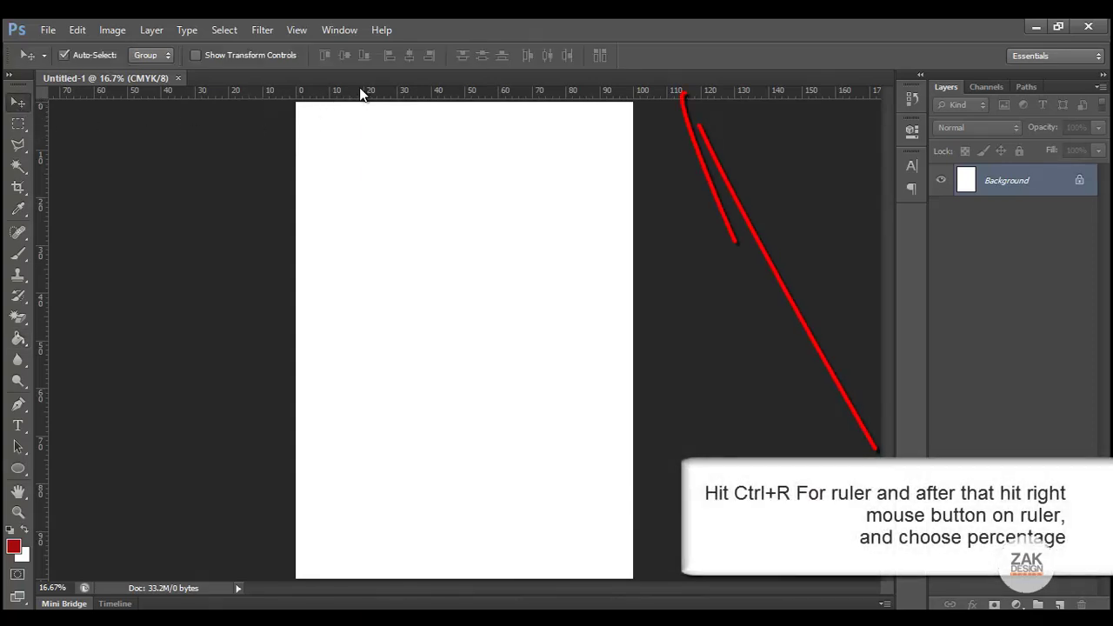
drag(367, 90, 307, 434)
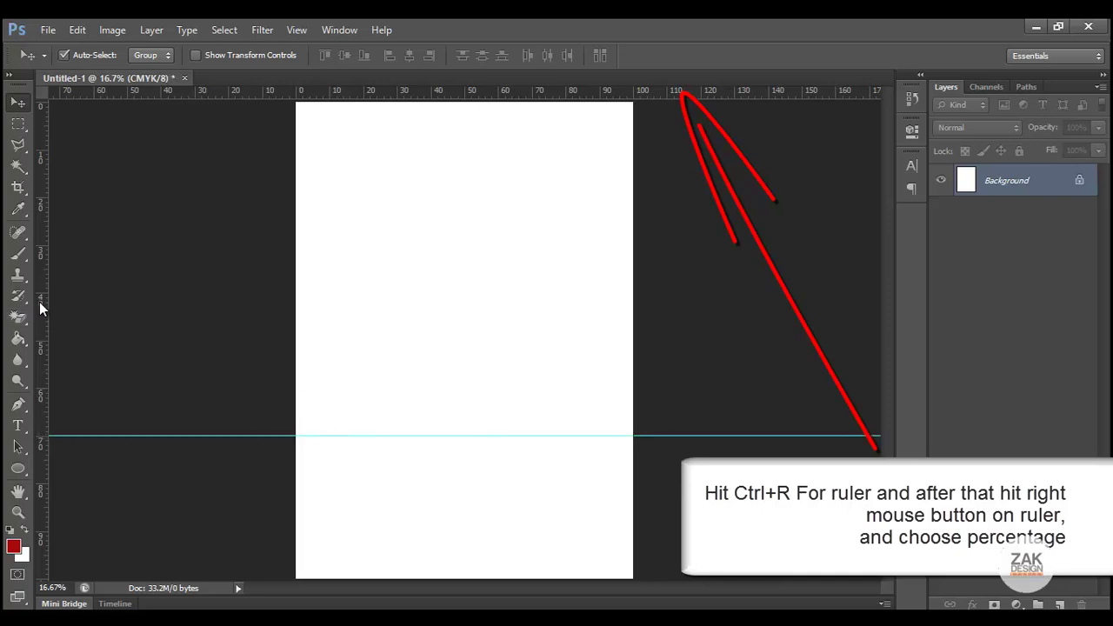
drag(40, 308, 347, 299)
drag(51, 267, 584, 266)
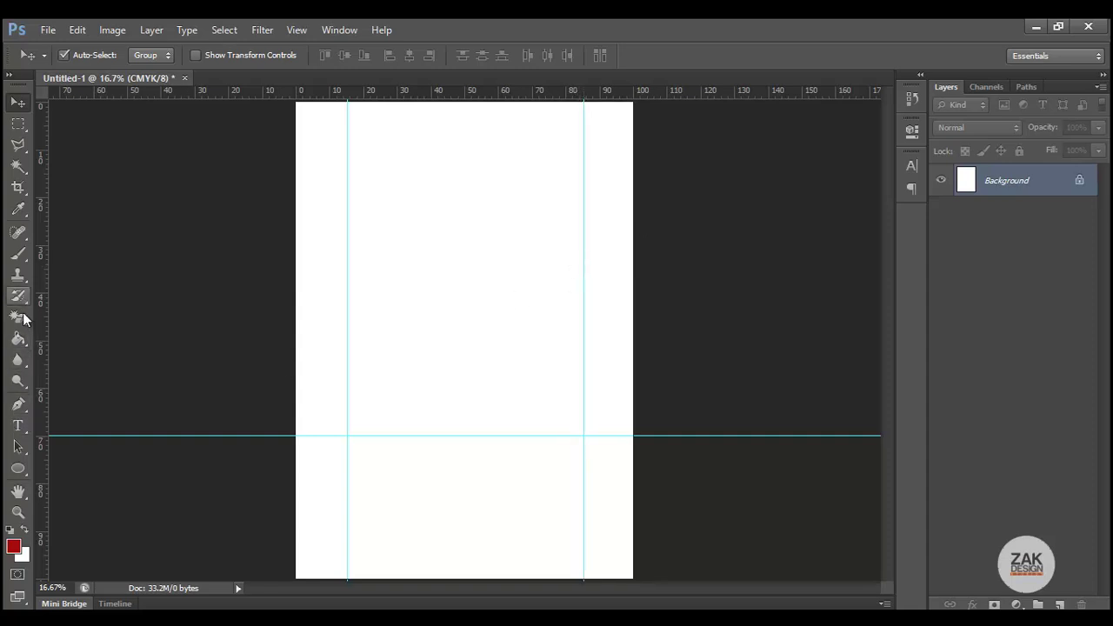
click(18, 426)
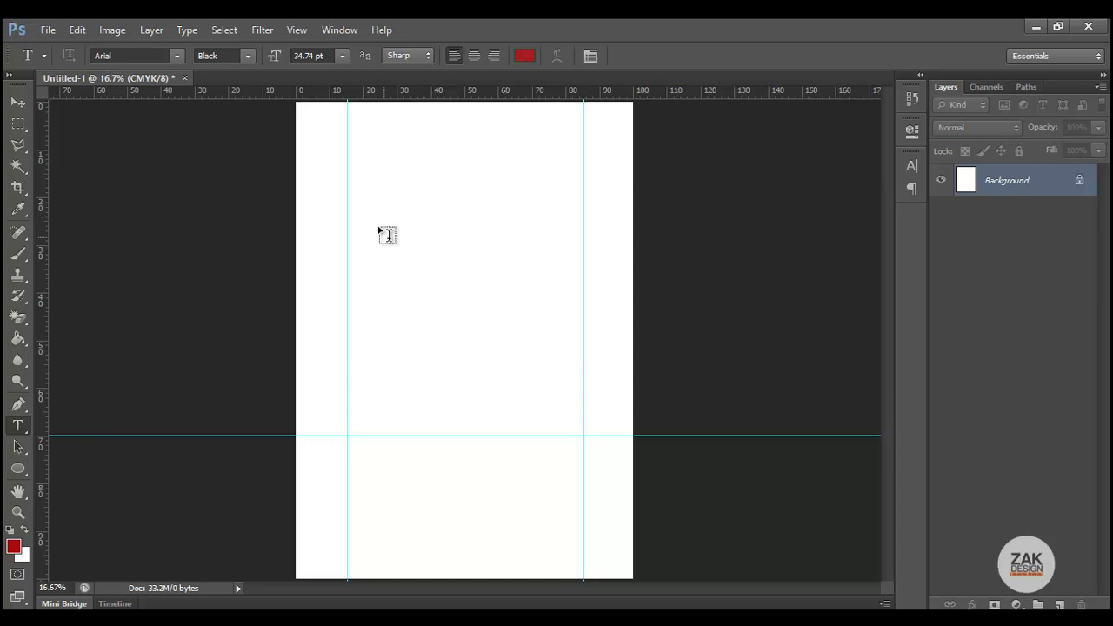
Step: Draw a slanted four-sided banner selection near the top with the Polygonal Lasso
click(19, 146)
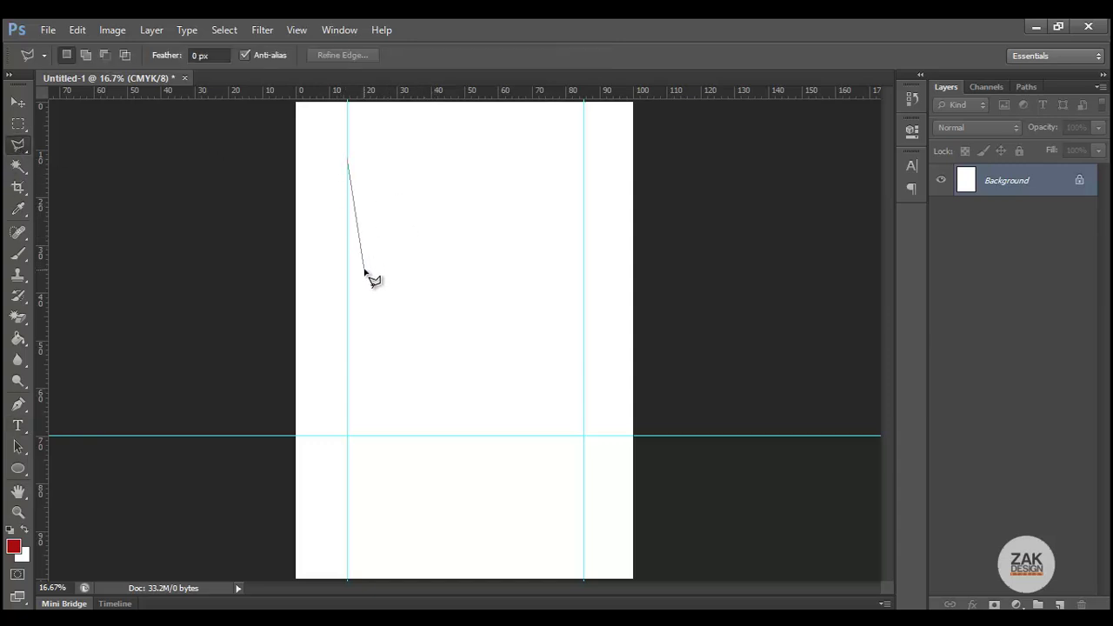
click(362, 249)
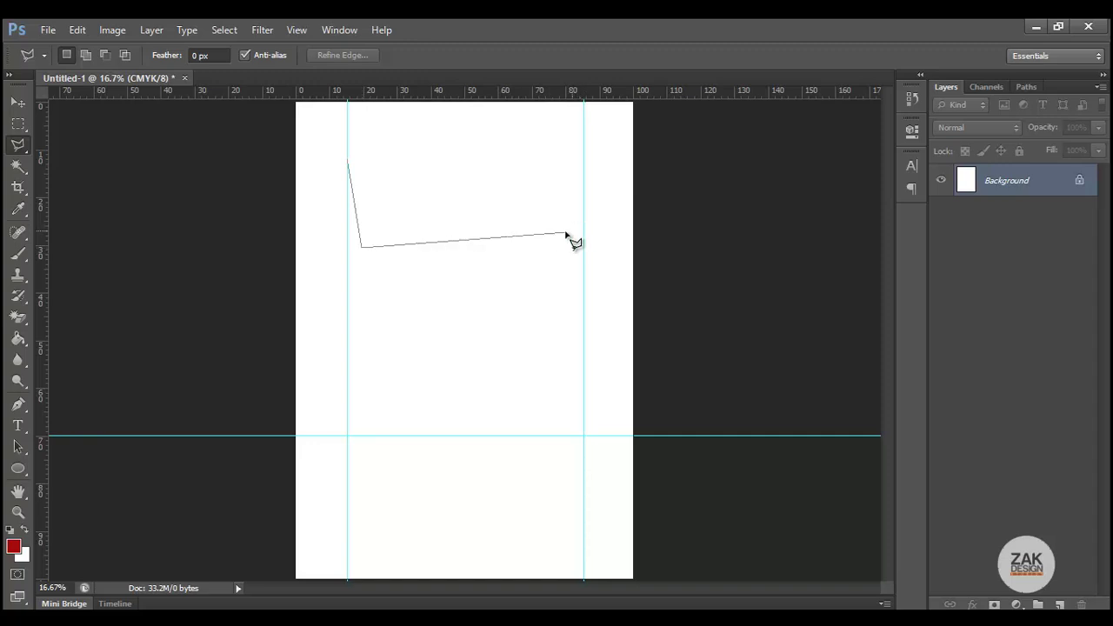
click(566, 232)
key(BackSpace)
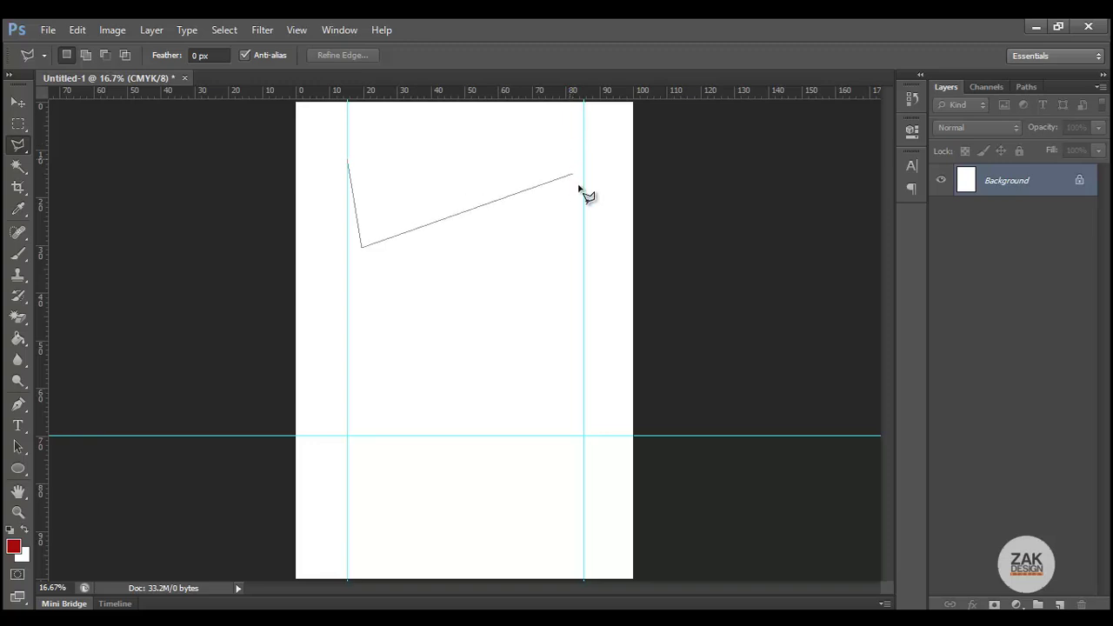
click(576, 236)
click(583, 131)
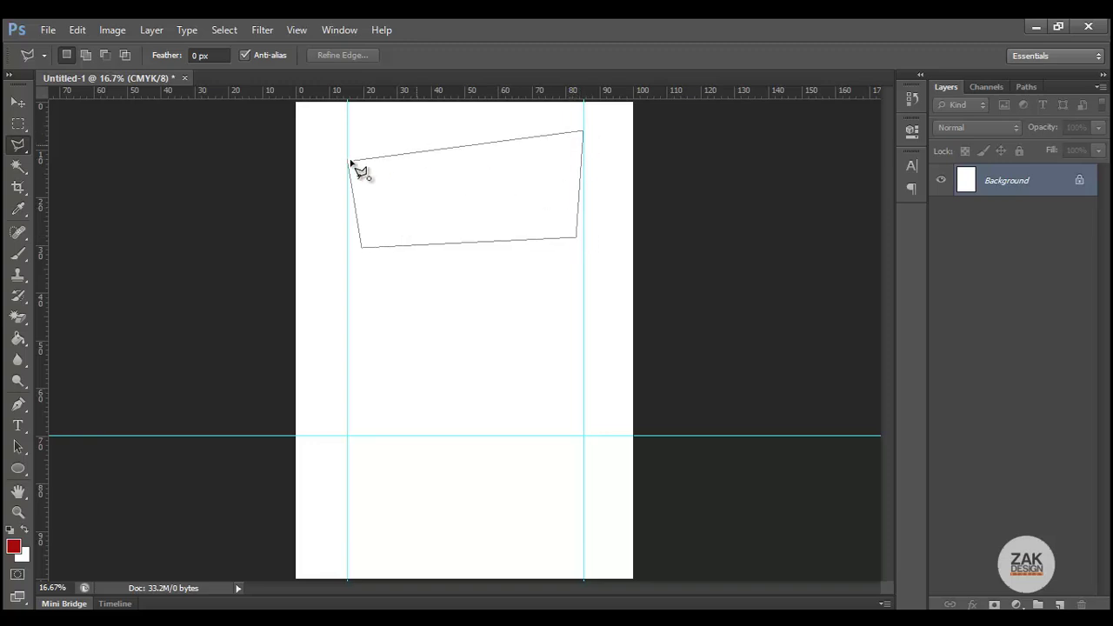
click(348, 163)
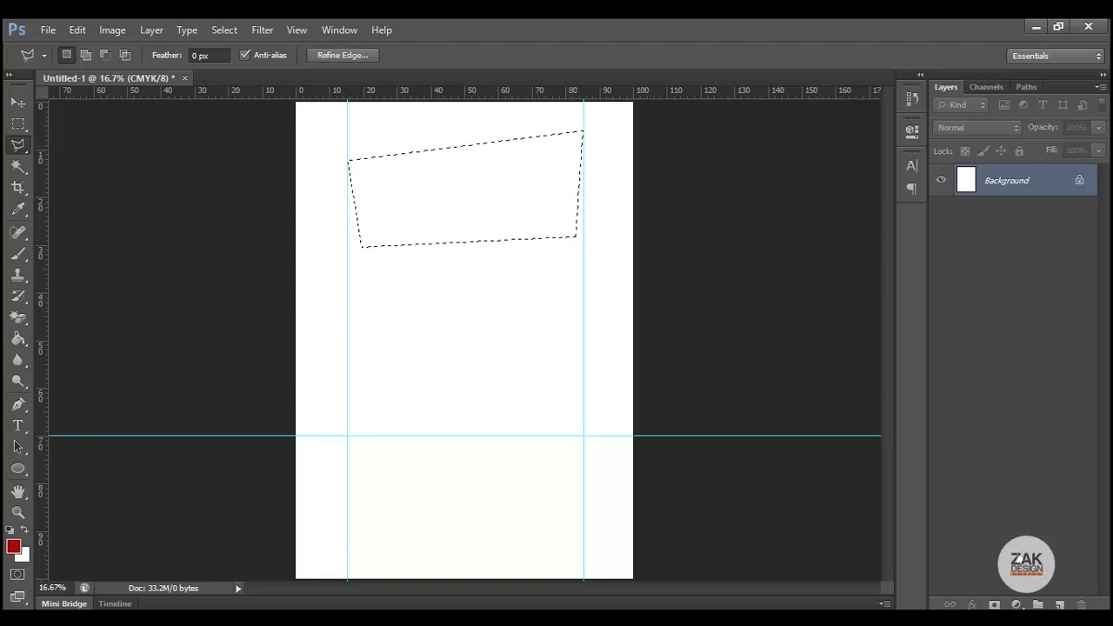
Step: Add a new layer and set the foreground colour to orange (db5d18)
click(1058, 603)
click(13, 546)
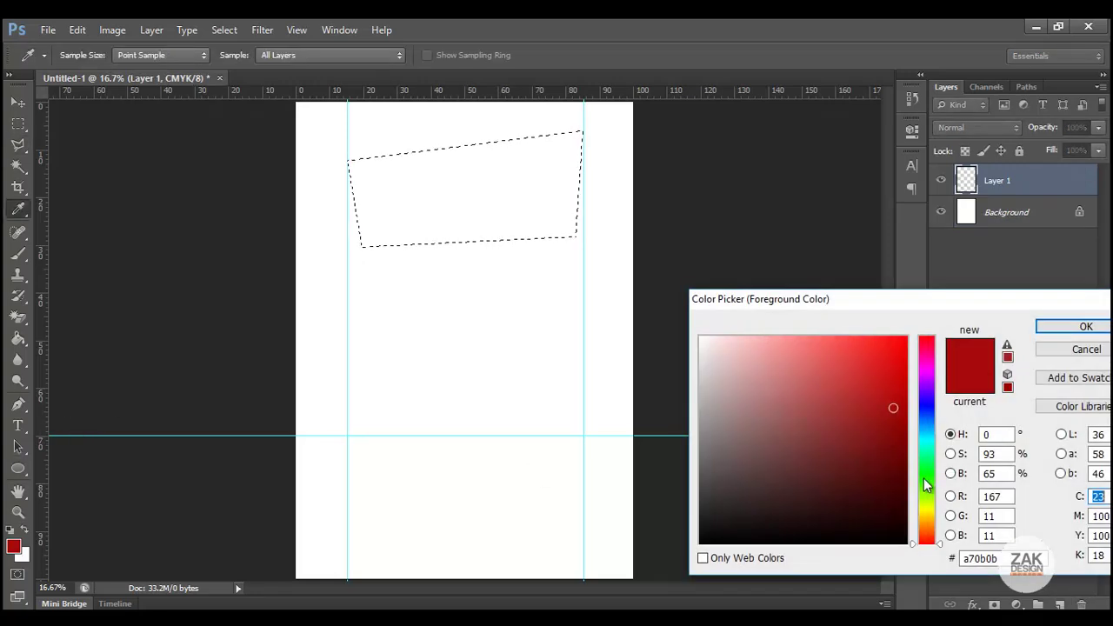
drag(933, 537, 928, 532)
drag(865, 368, 885, 368)
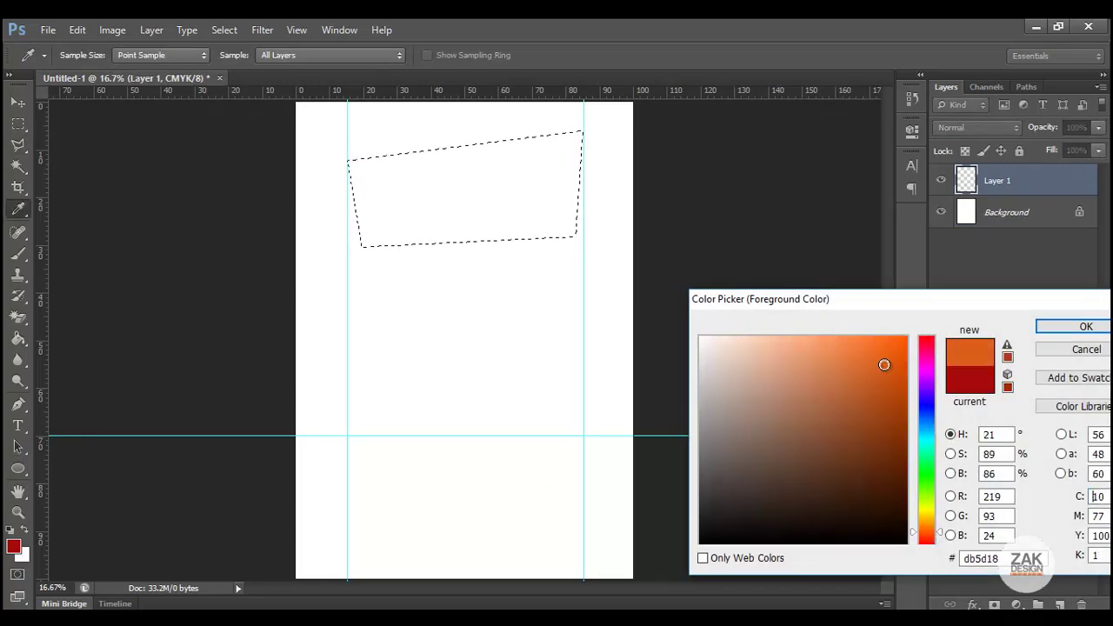
click(1048, 328)
Step: Fill the banner selection with orange and deselect it
click(17, 339)
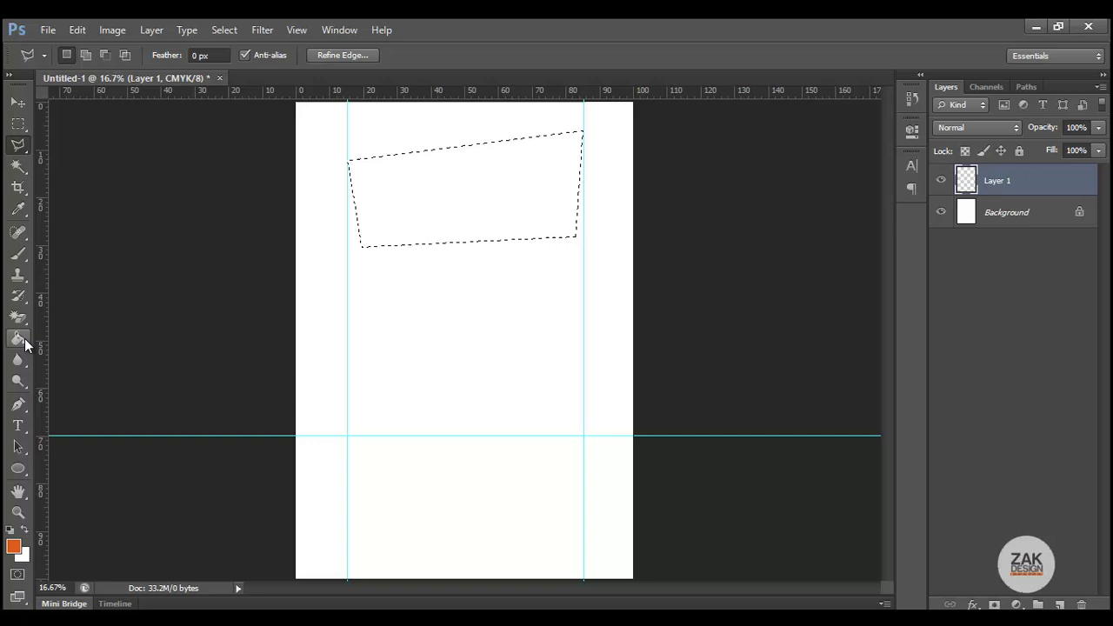
click(487, 216)
click(225, 29)
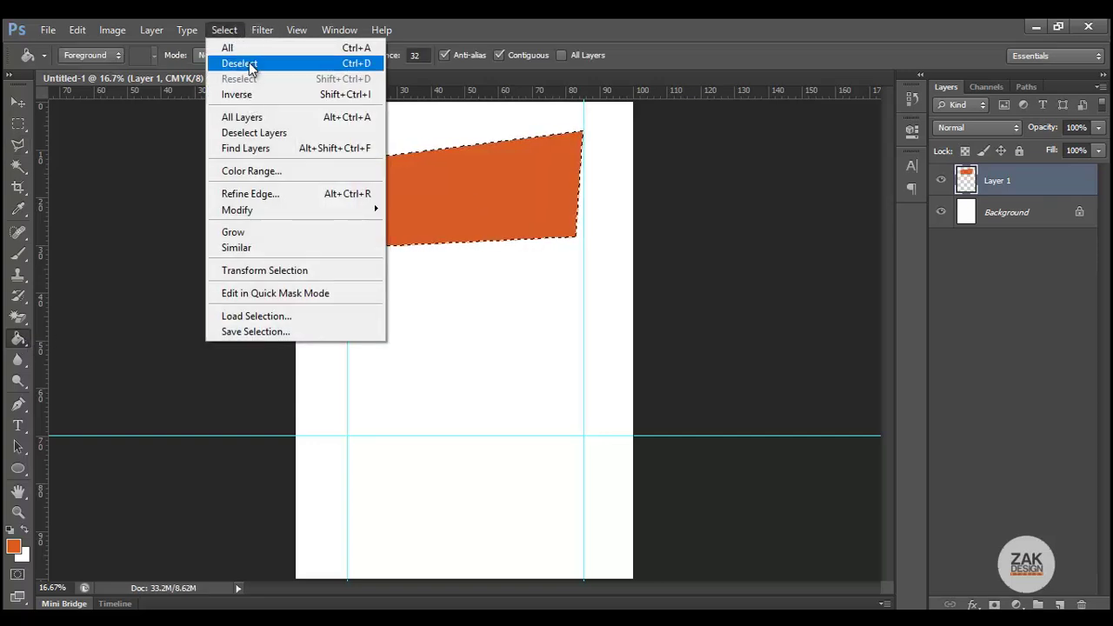
click(247, 65)
click(17, 102)
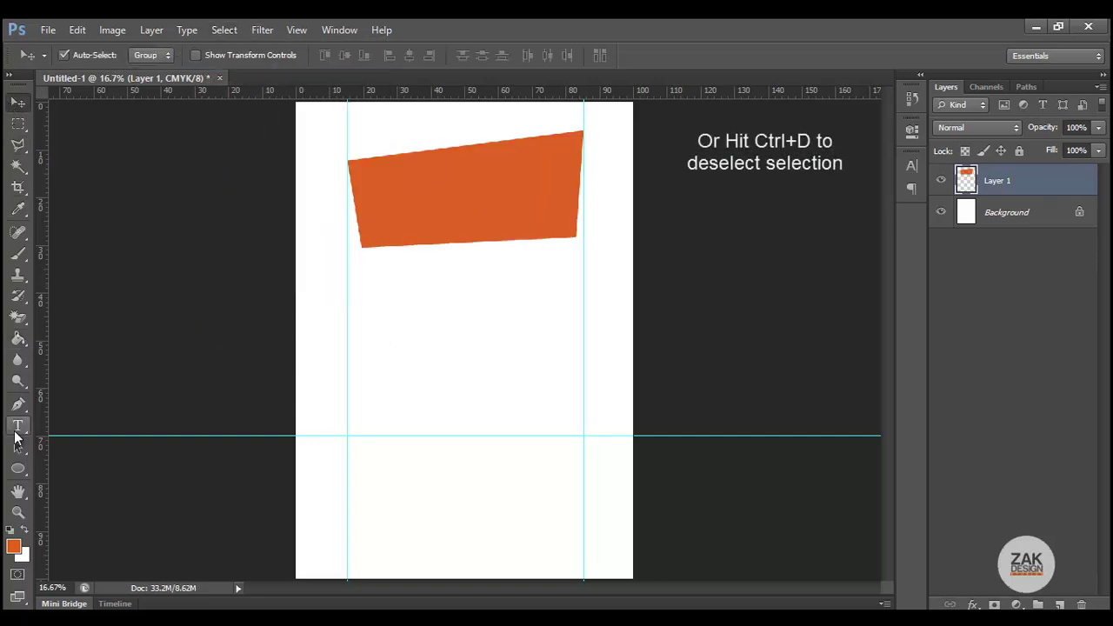
Step: Start a white text line on the banner and type DELICIOUS
click(17, 427)
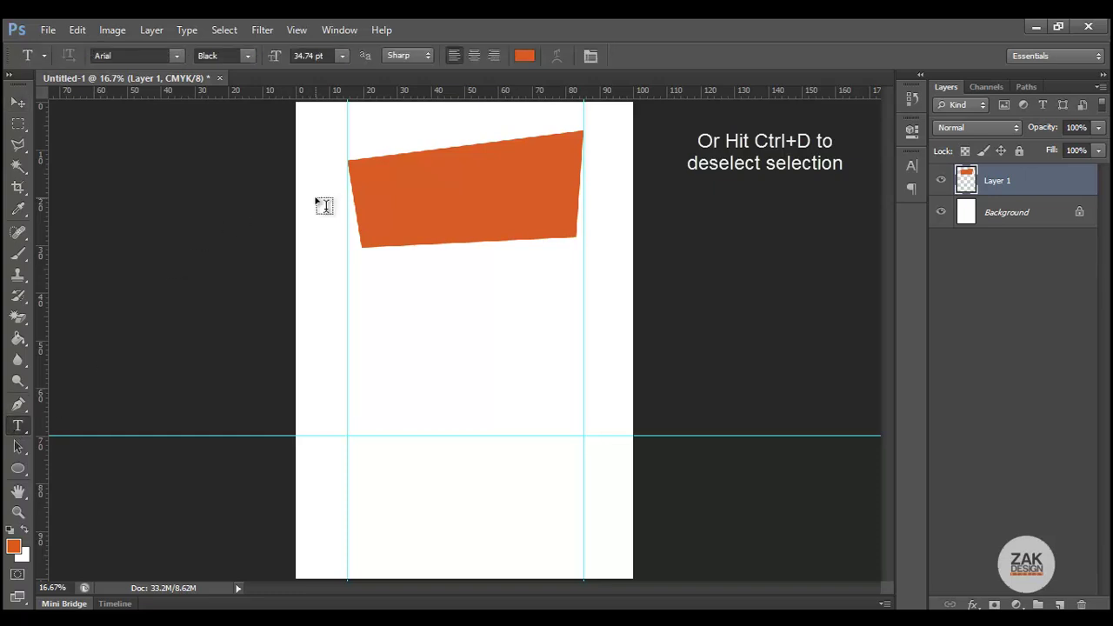
click(378, 185)
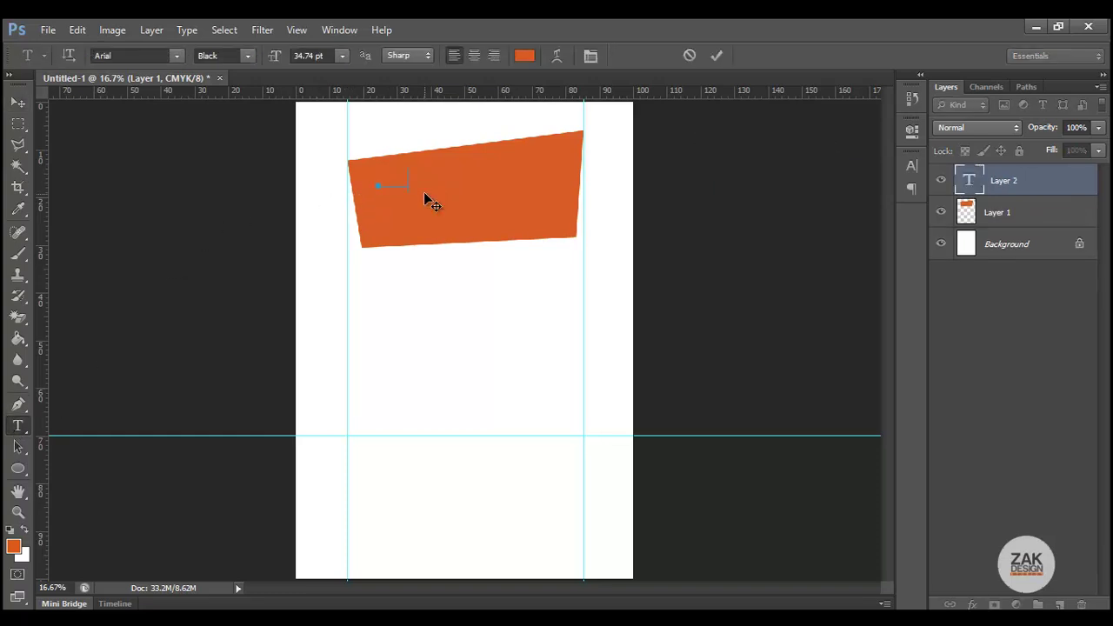
click(524, 55)
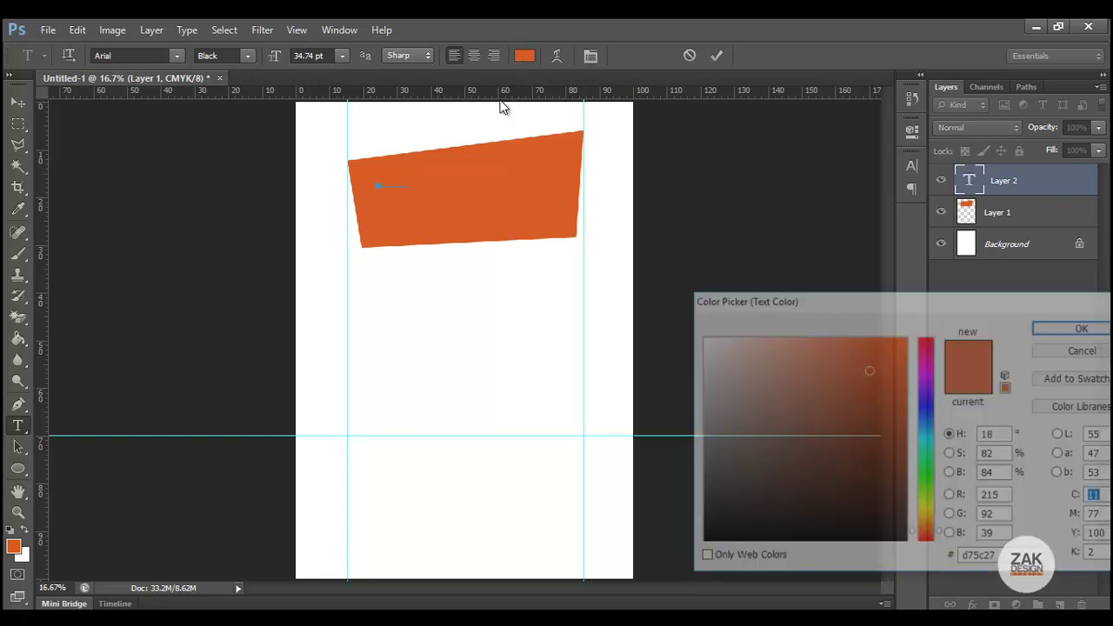
click(701, 339)
click(1048, 328)
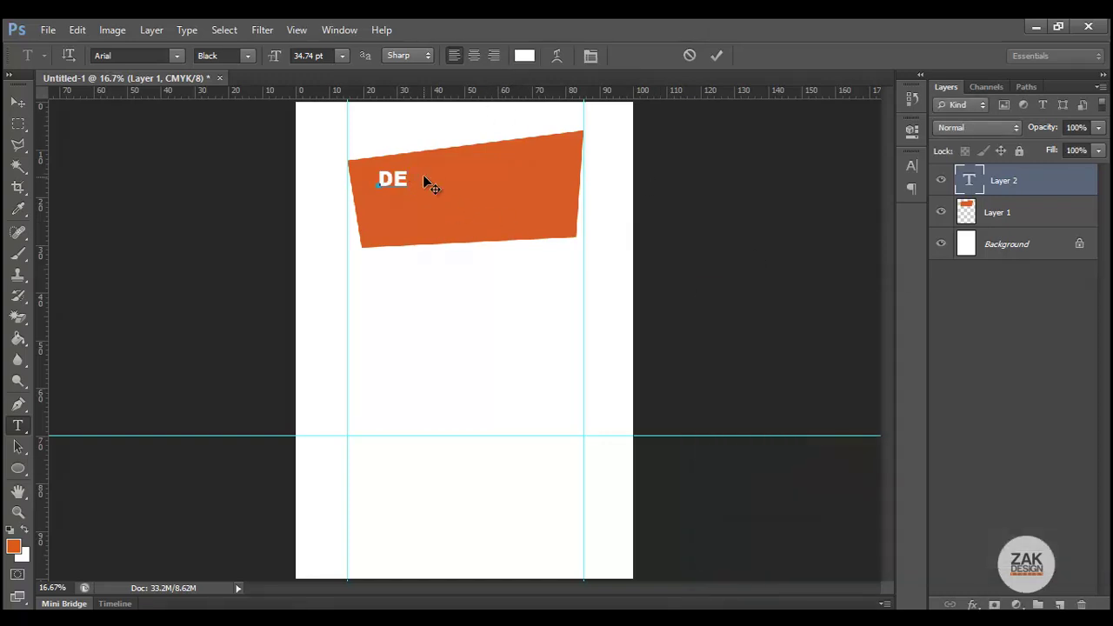
text(LICIOUS)
Step: Make DELICIOUS Bold with letter-spacing (tracking) of 760
drag(501, 178, 306, 179)
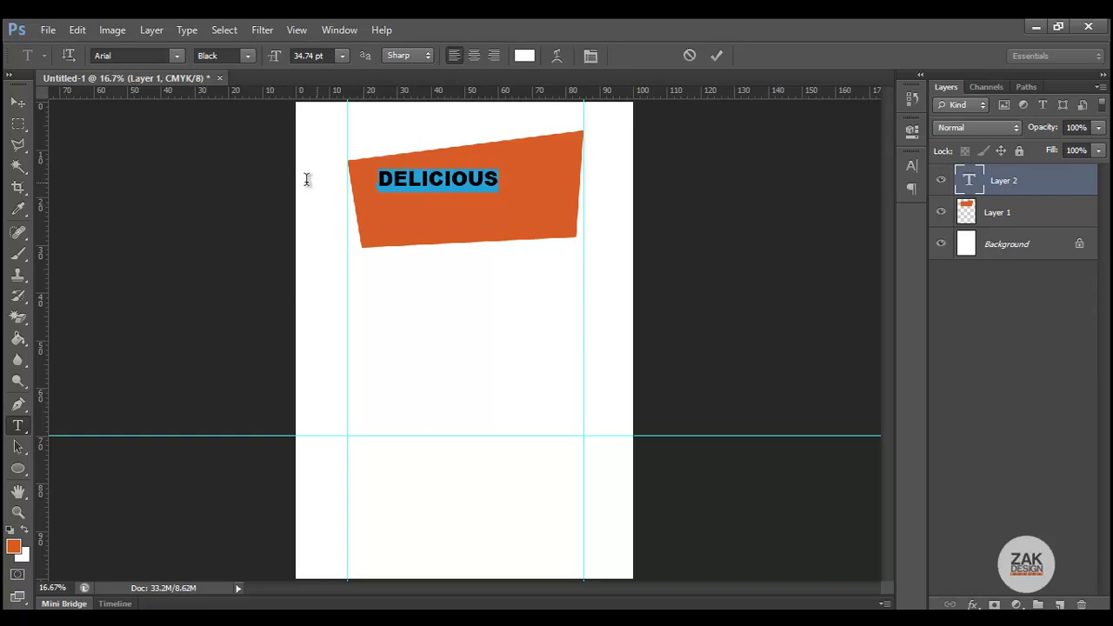
click(248, 55)
click(239, 94)
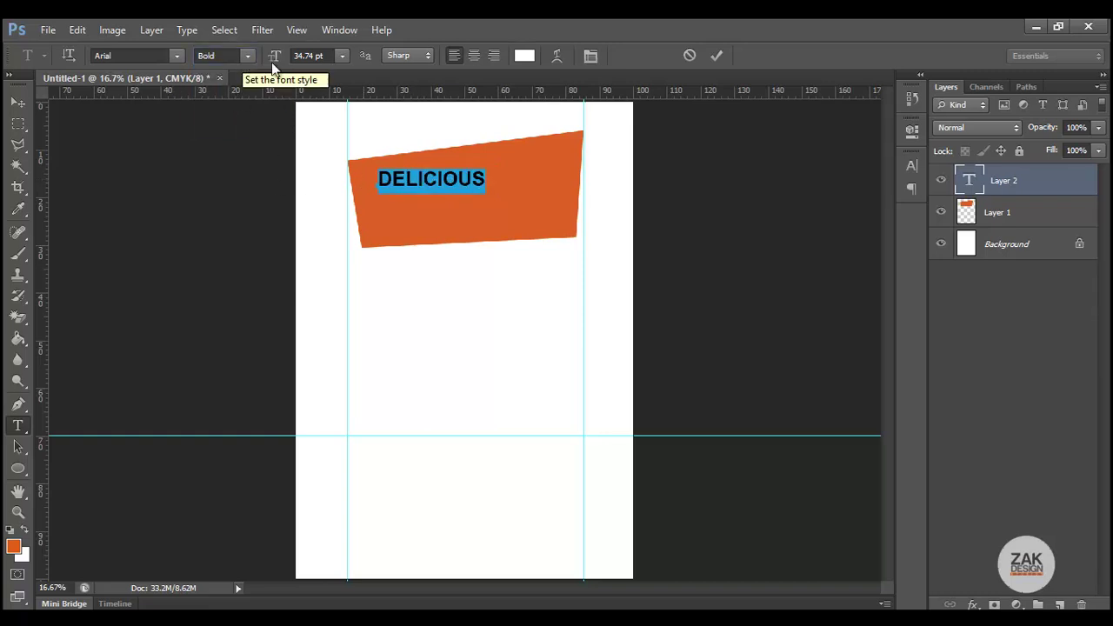
click(912, 165)
click(876, 217)
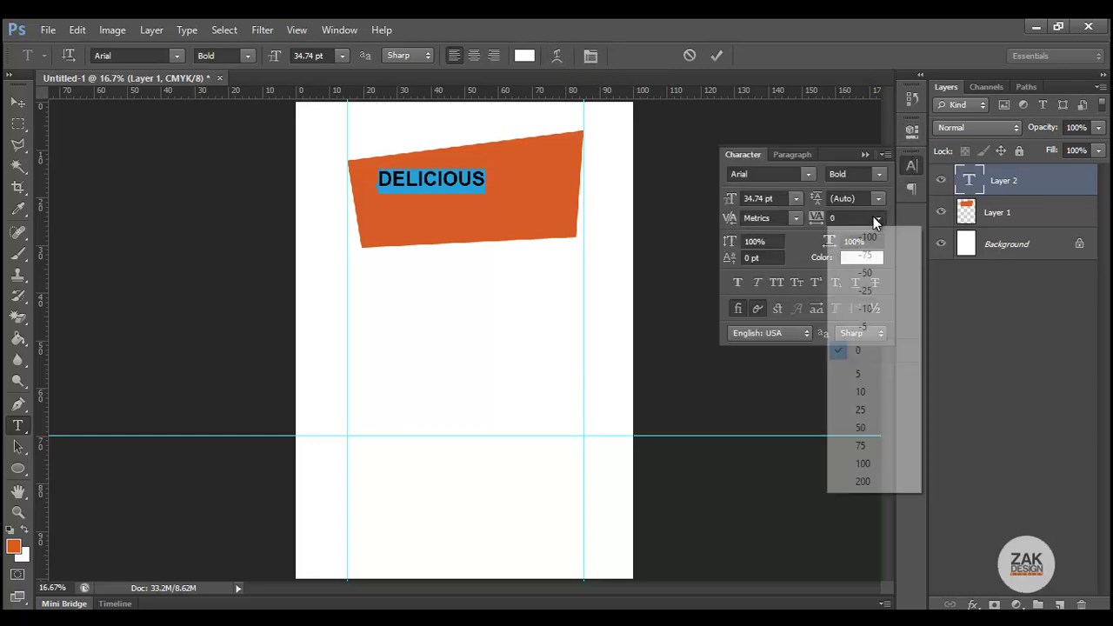
click(863, 216)
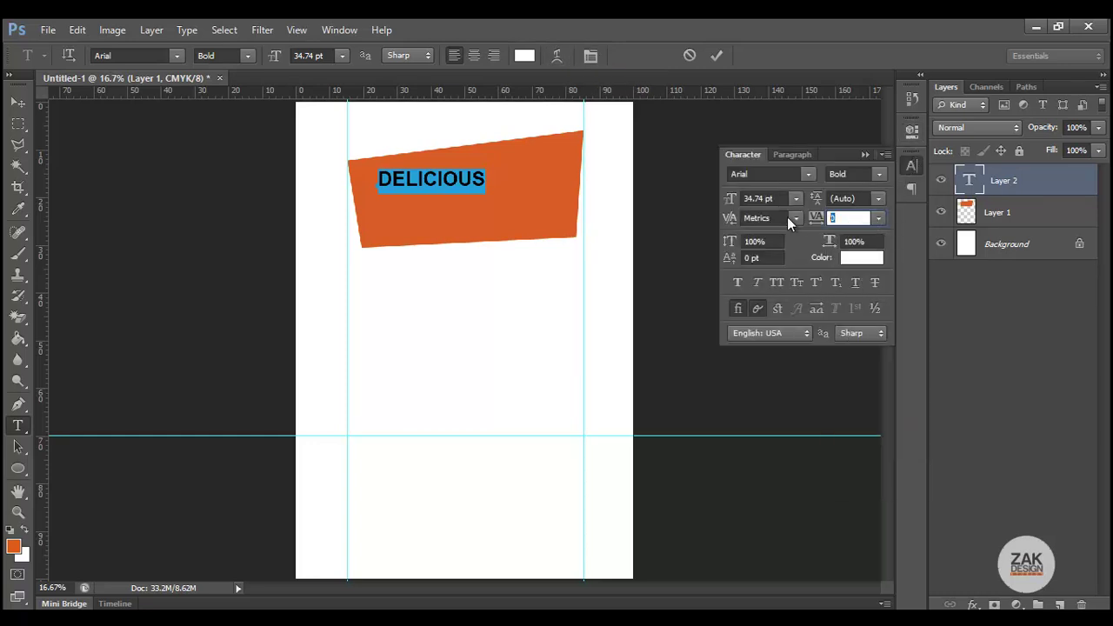
text(76)
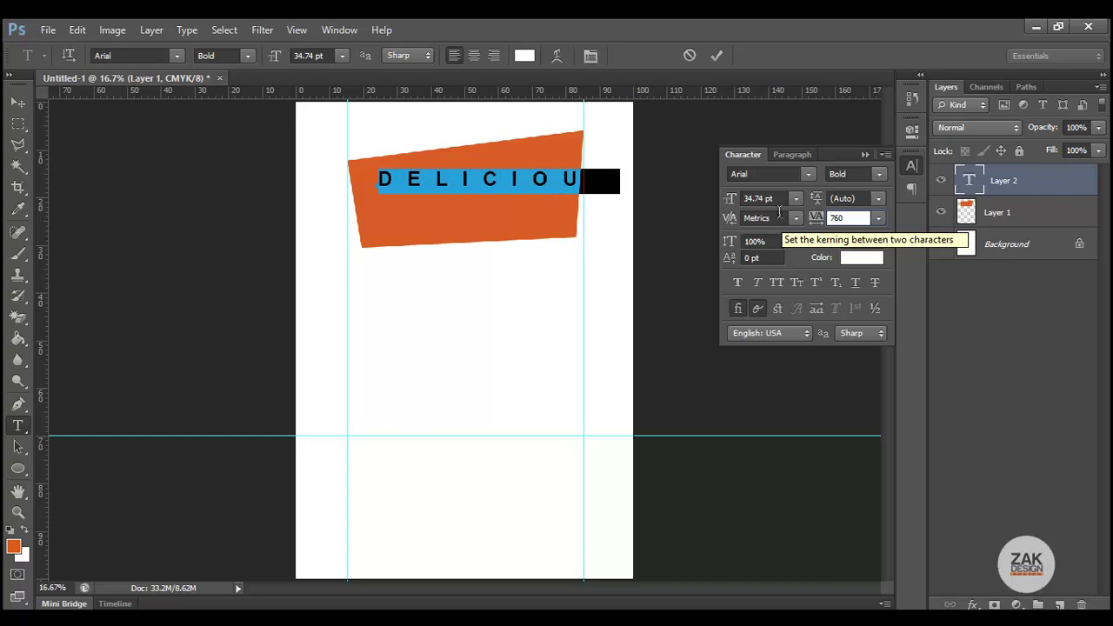
text(0)
click(865, 154)
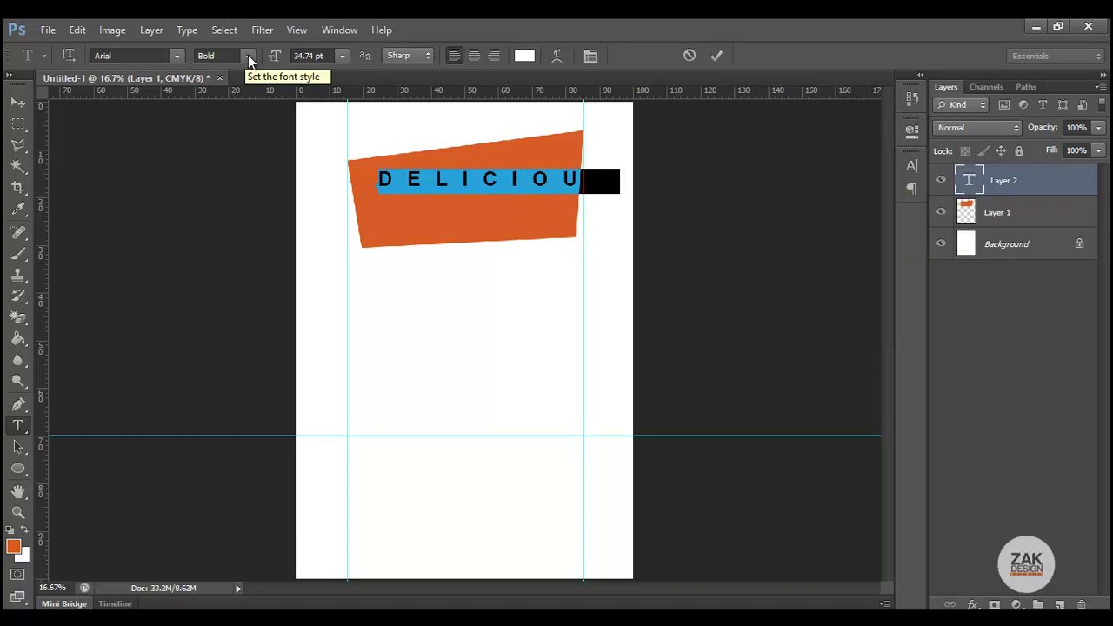
Step: Set the DELICIOUS font size to 26 pt and commit the text
click(274, 56)
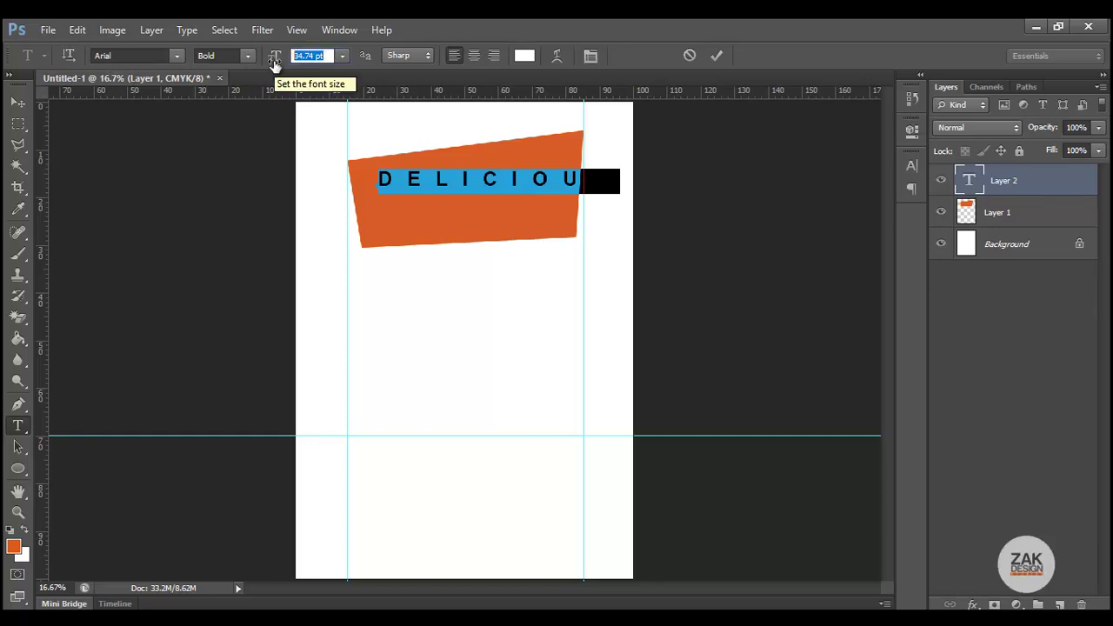
text(26)
key(Return)
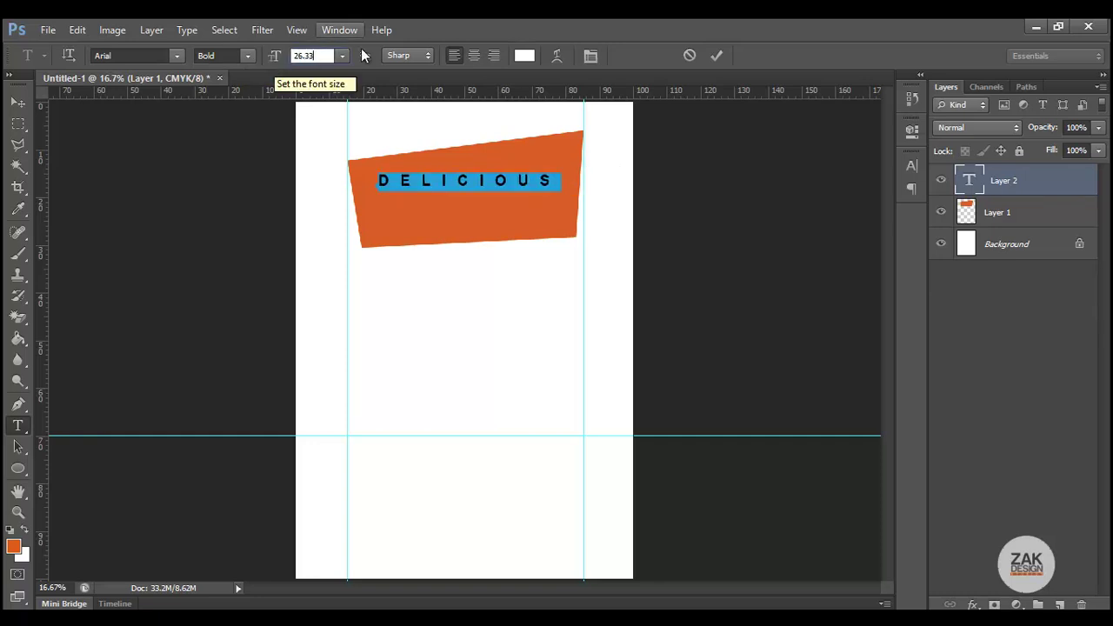
click(18, 102)
Step: Scale the orange banner down to about 90% around the DELICIOUS heading
drag(463, 178, 464, 174)
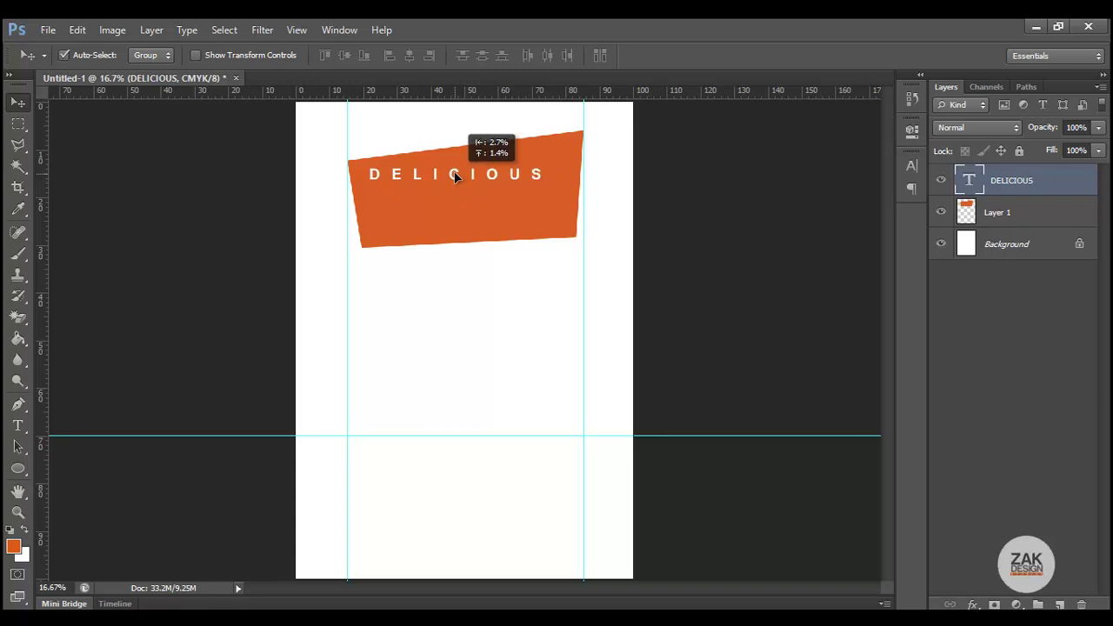
click(474, 199)
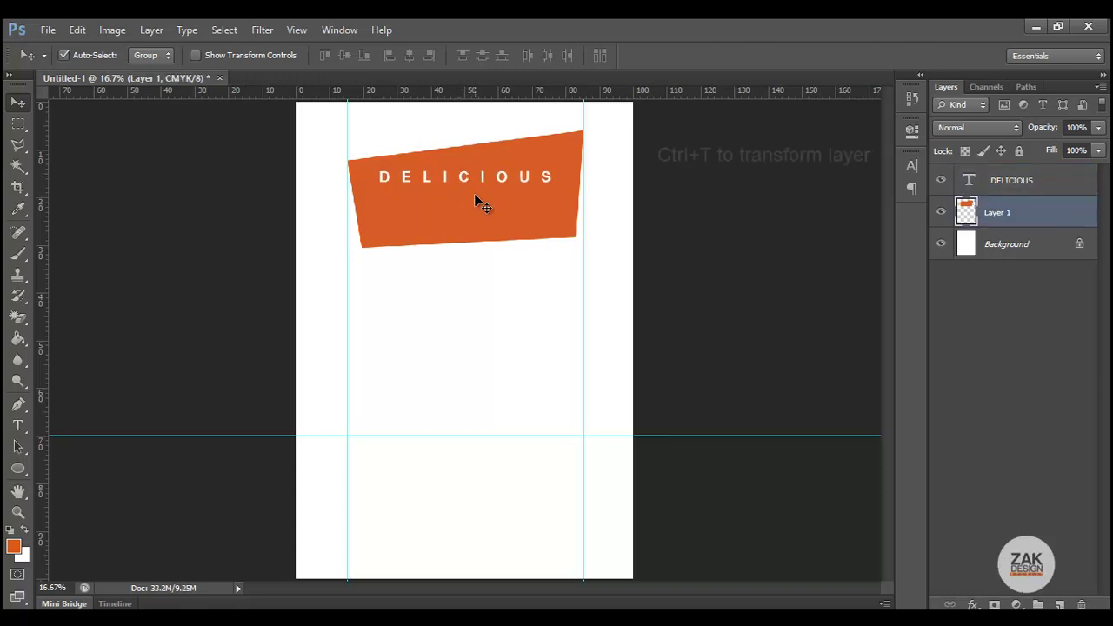
key(ctrl+t)
drag(575, 131, 570, 133)
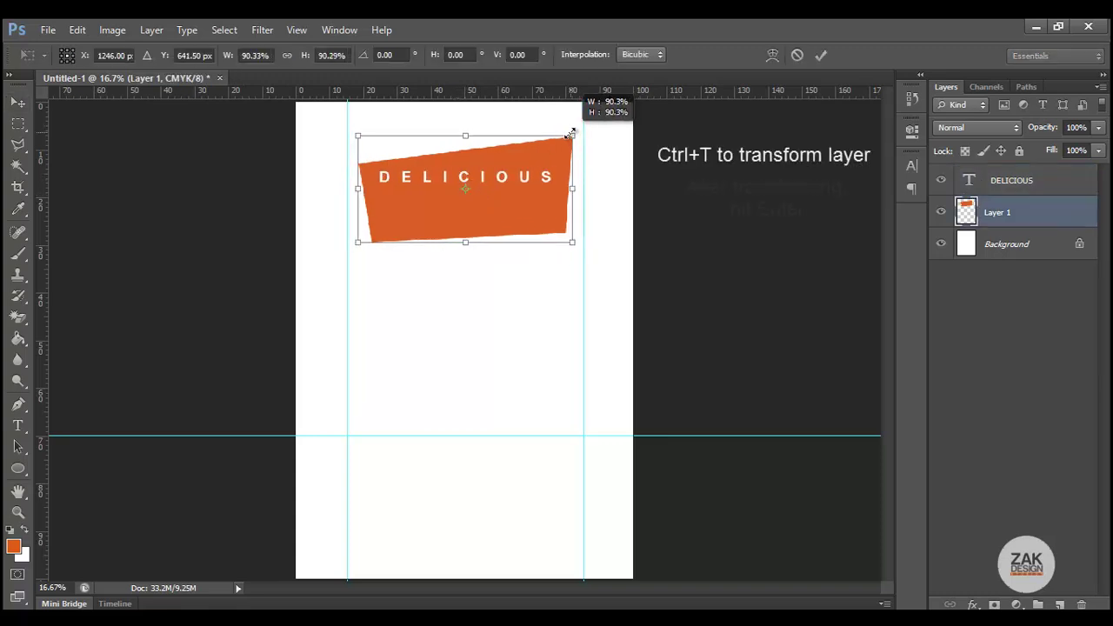
key(Return)
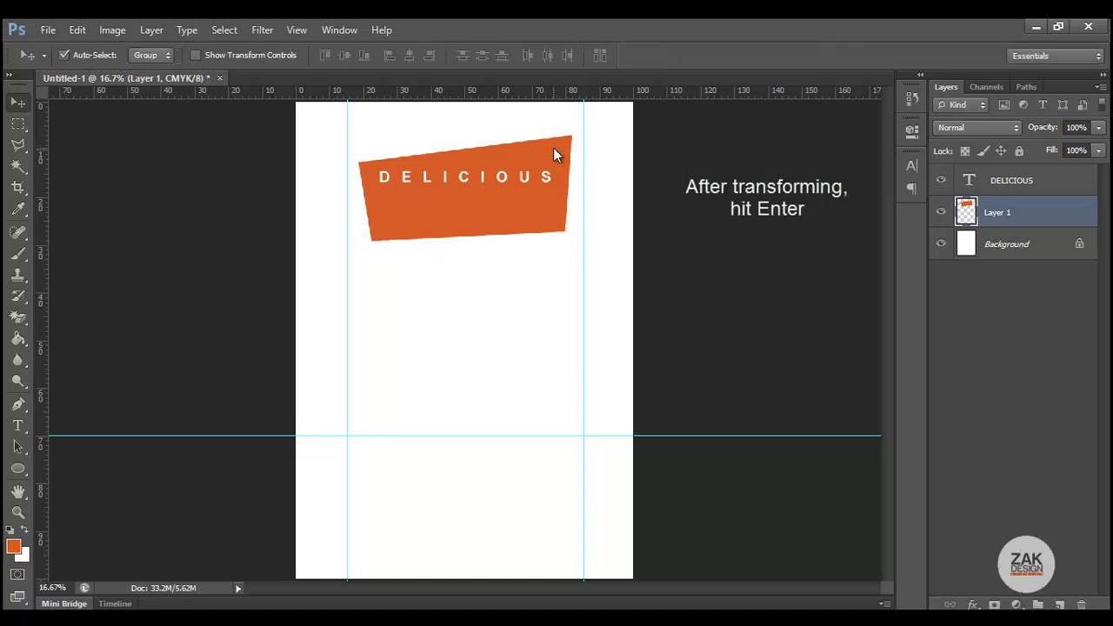
click(489, 178)
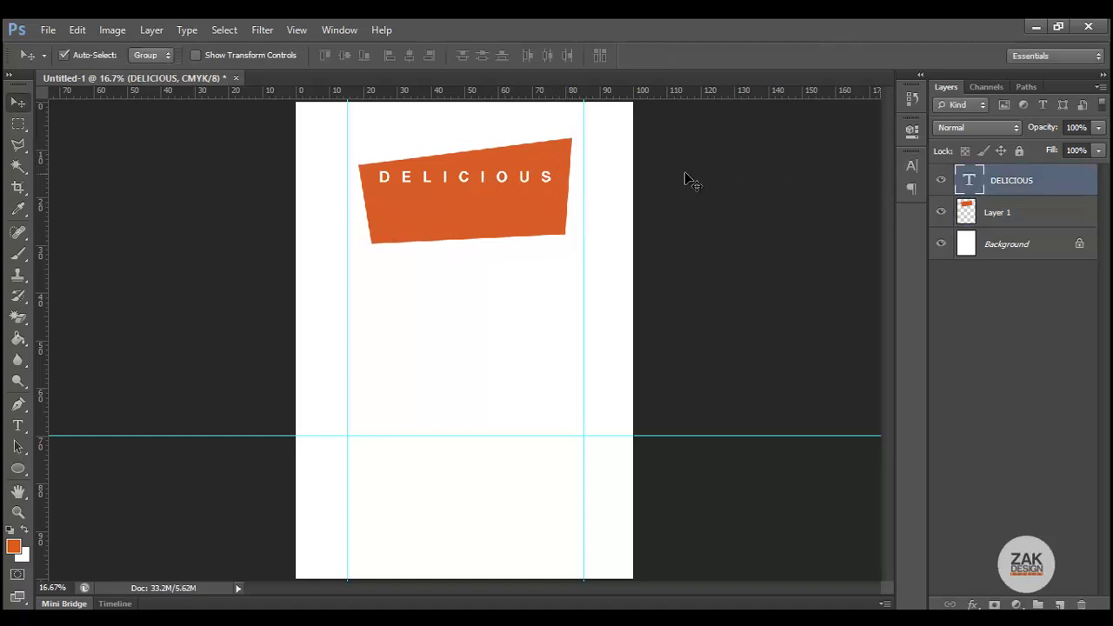
Step: Add a BURGER text line below DELICIOUS with 0 tracking at 105.22 pt
click(17, 425)
click(392, 222)
text(BURGER)
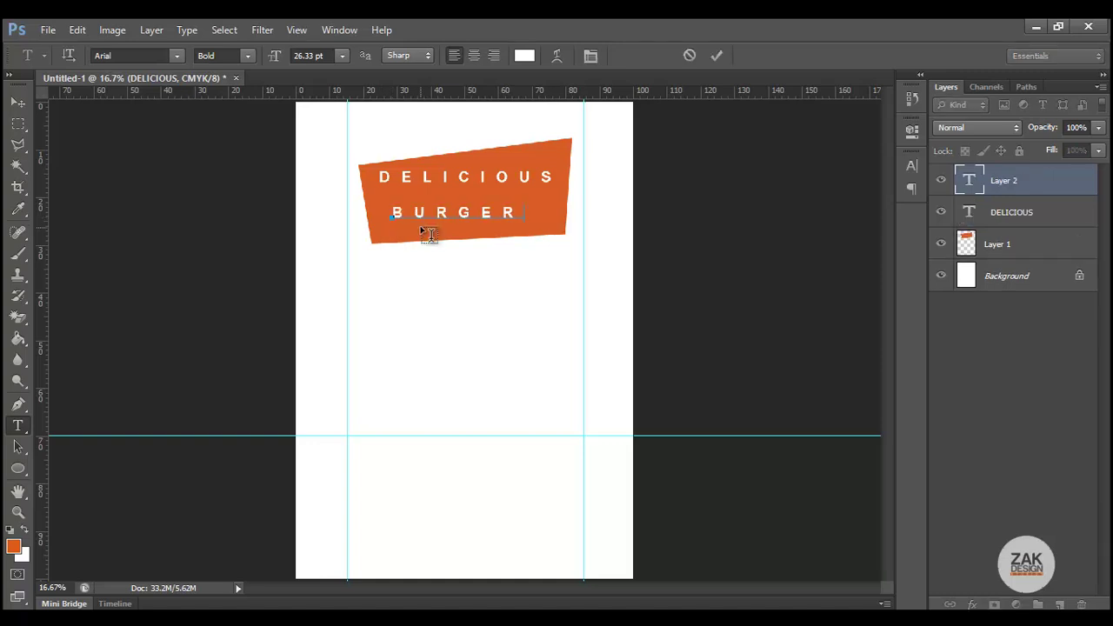
drag(526, 212, 428, 181)
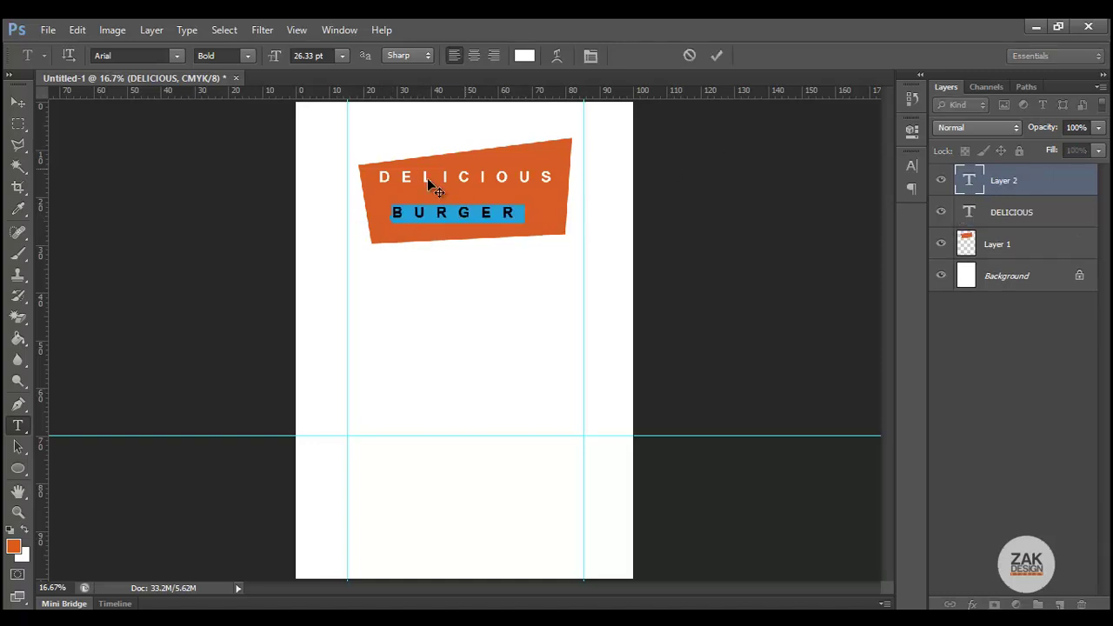
click(911, 165)
click(879, 219)
click(869, 350)
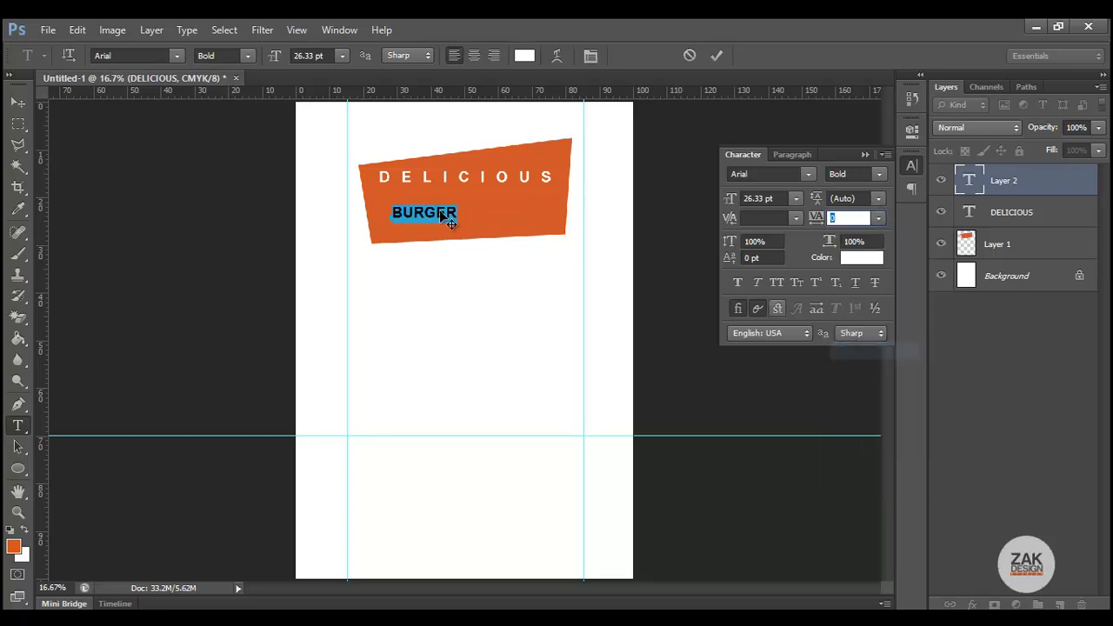
click(327, 53)
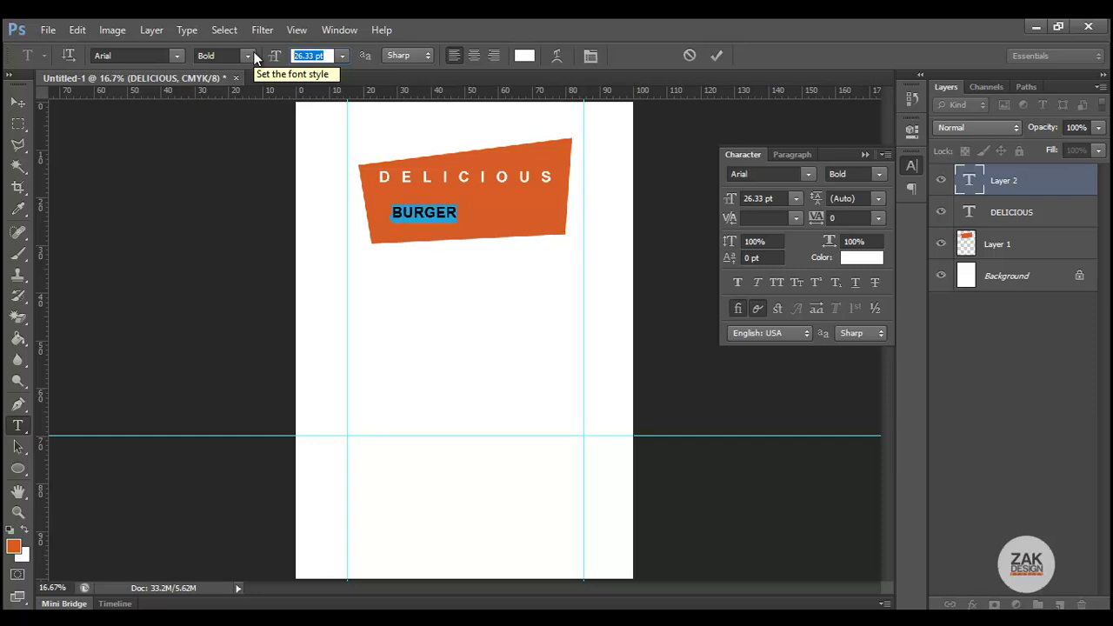
text(105.)
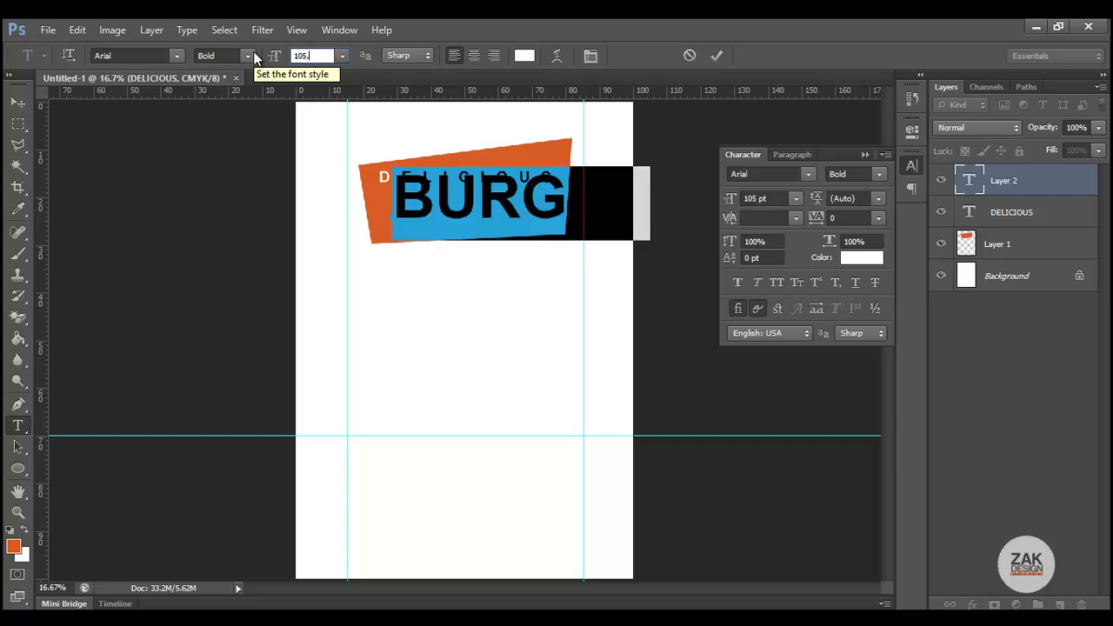
text(22)
Step: Switch it to the Ave Fedan script font, retype it as 'Burger', and position it
click(136, 54)
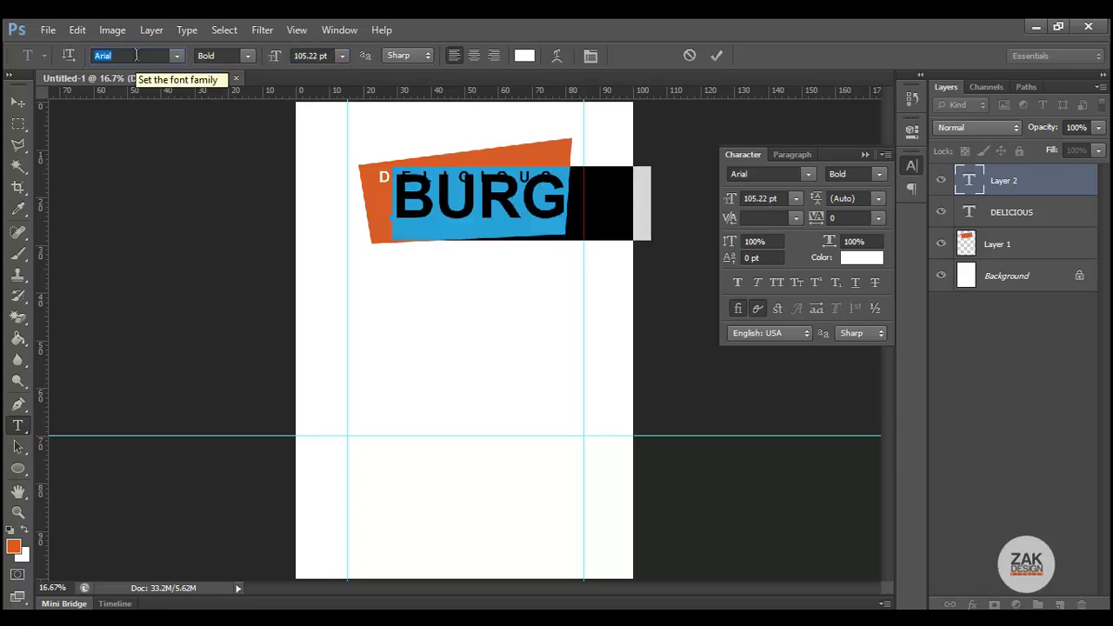
text(Ave Fedan PERS...)
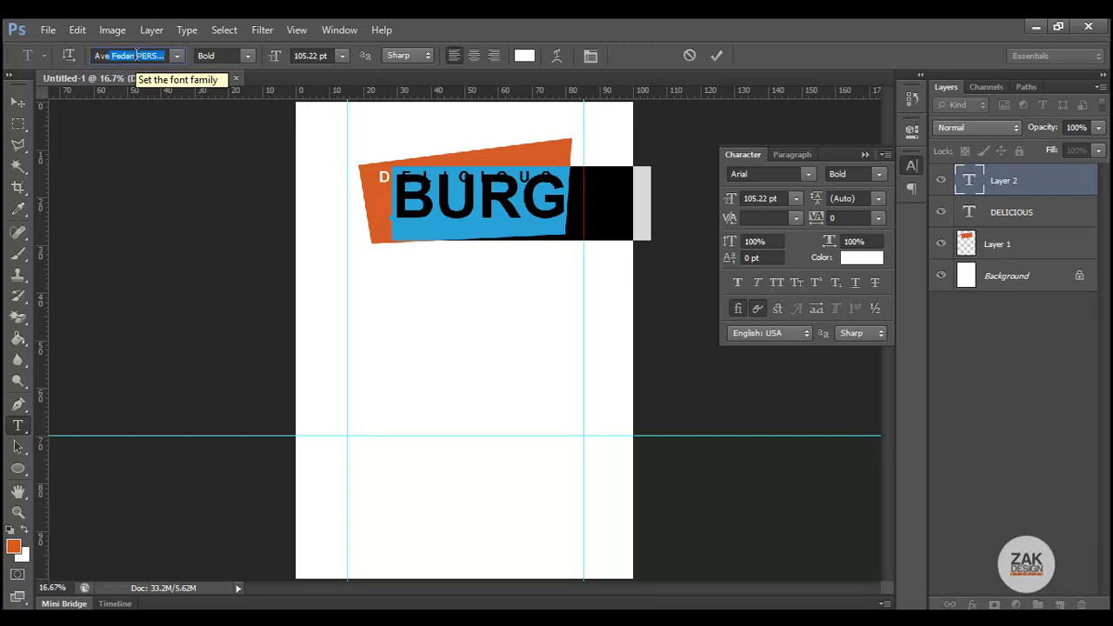
key(Return)
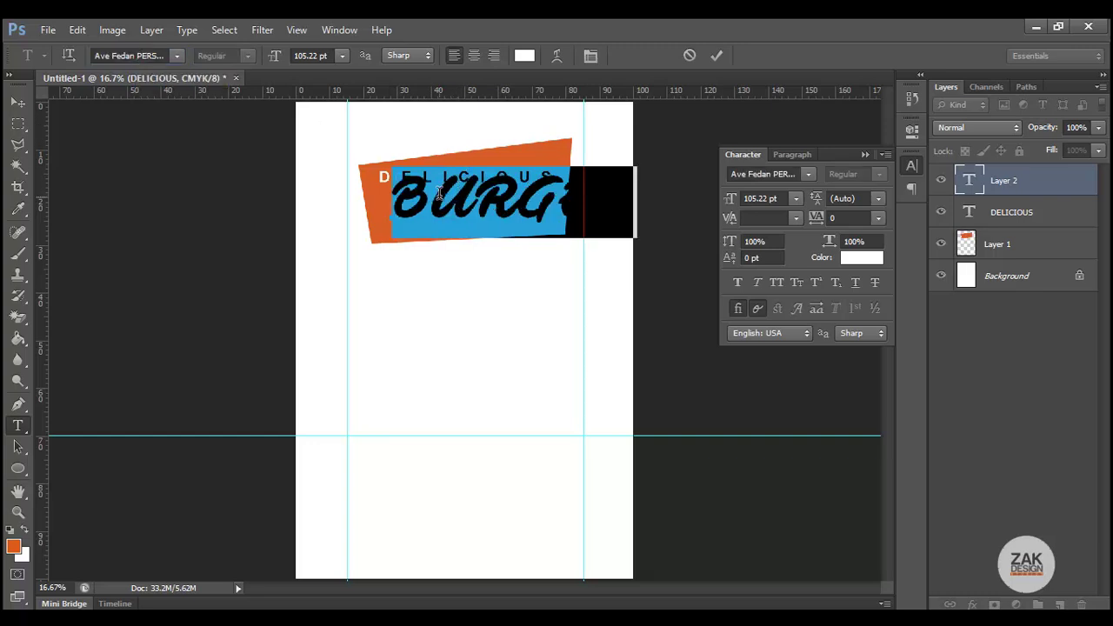
drag(439, 193, 679, 196)
text(u)
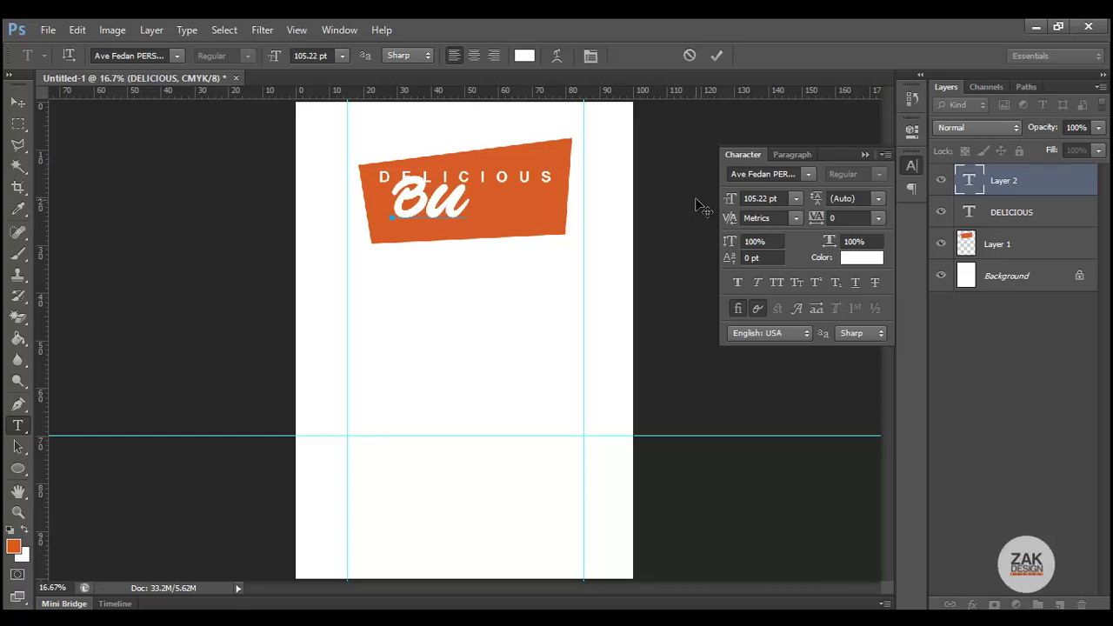
text(rger)
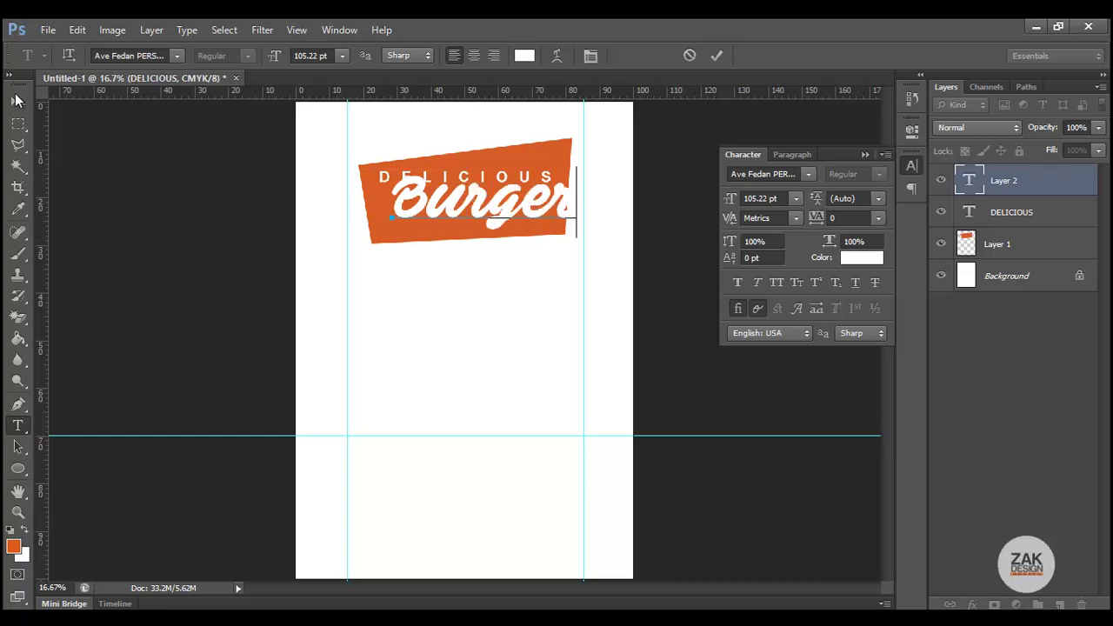
click(17, 101)
drag(467, 197, 454, 206)
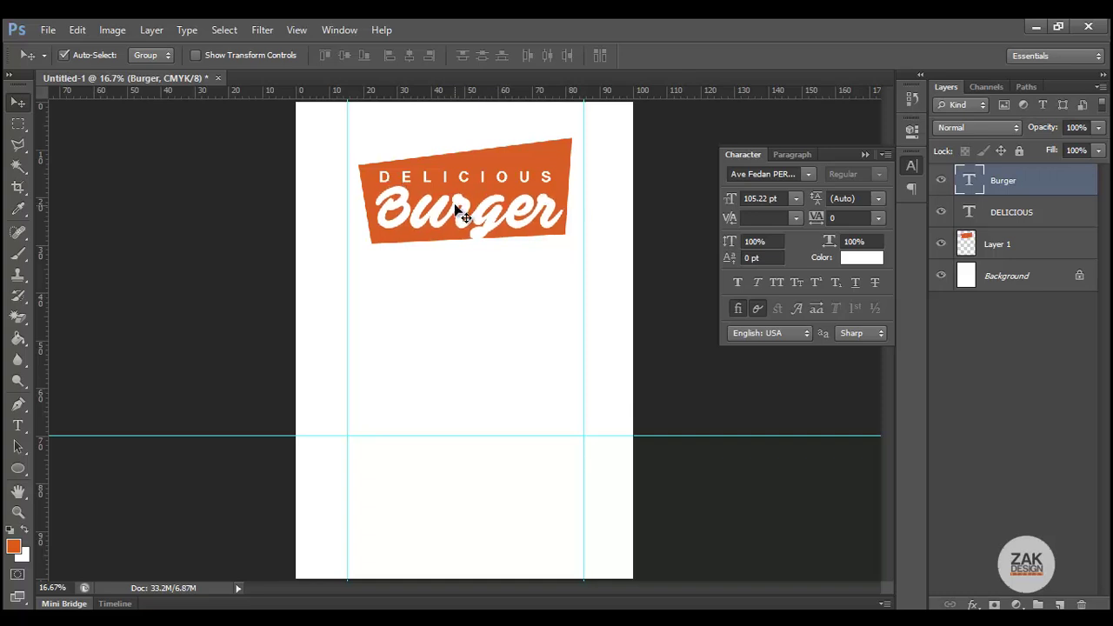
click(503, 163)
Step: Stretch the orange banner to about 105% height to cover Burger
key(ctrl+t)
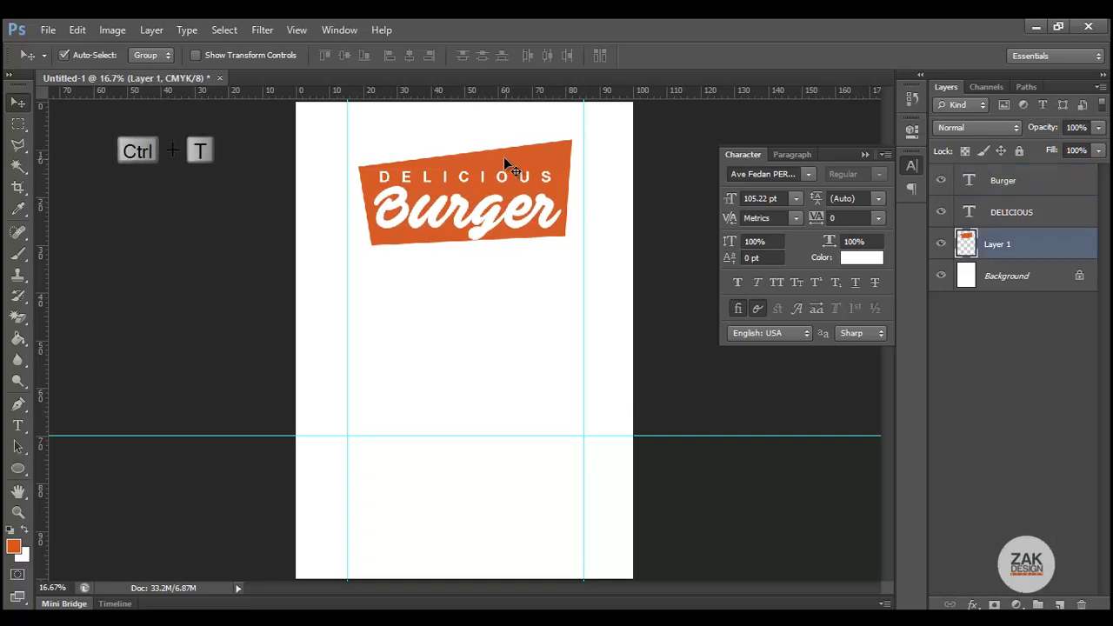
drag(465, 247, 465, 253)
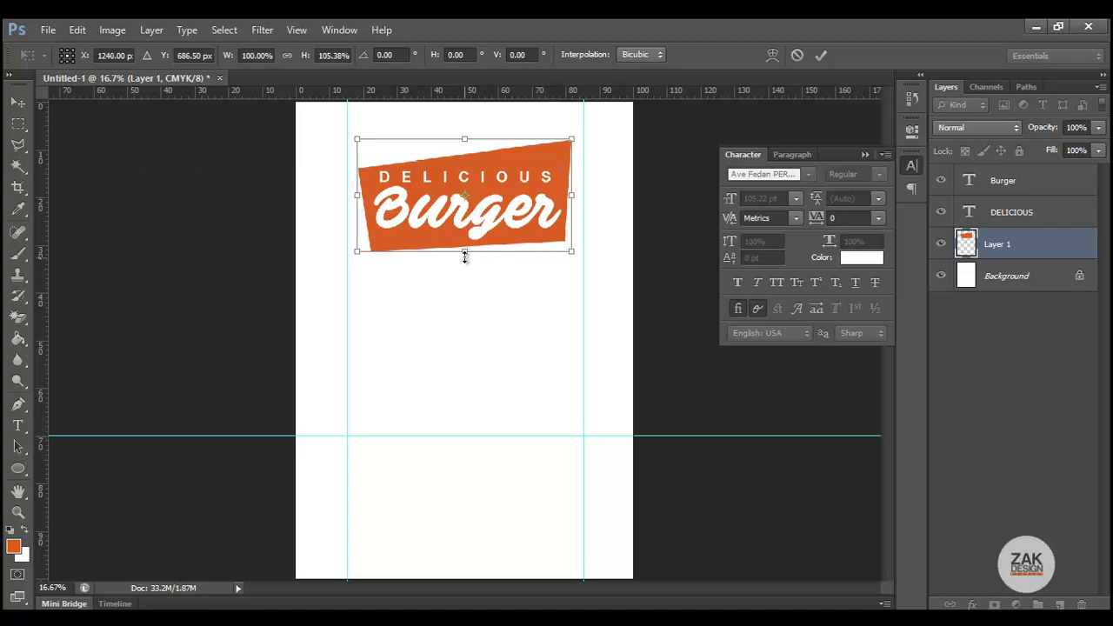
double_click(532, 226)
click(528, 222)
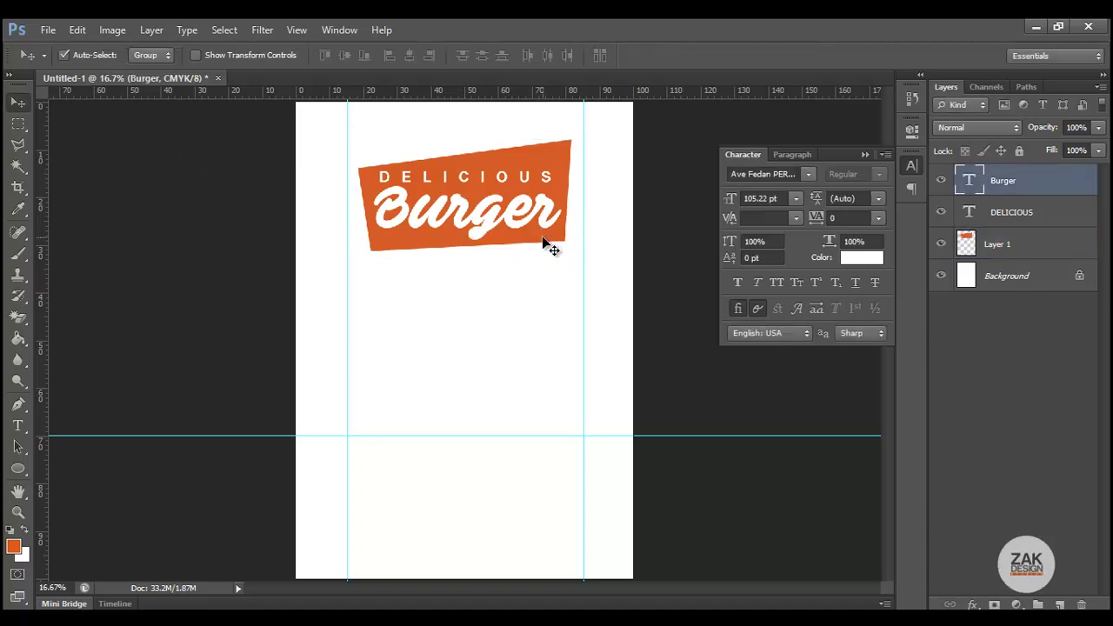
Step: Collapse the Character panel, adjust the zoom, and add an empty Layer 2
click(865, 155)
click(18, 512)
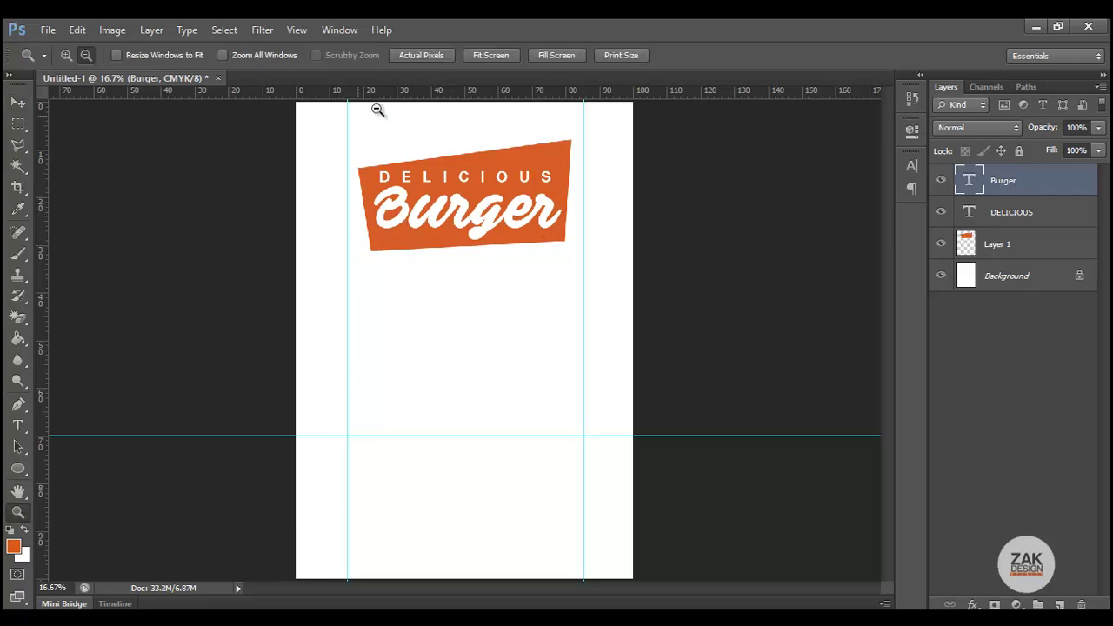
alt+click(404, 161)
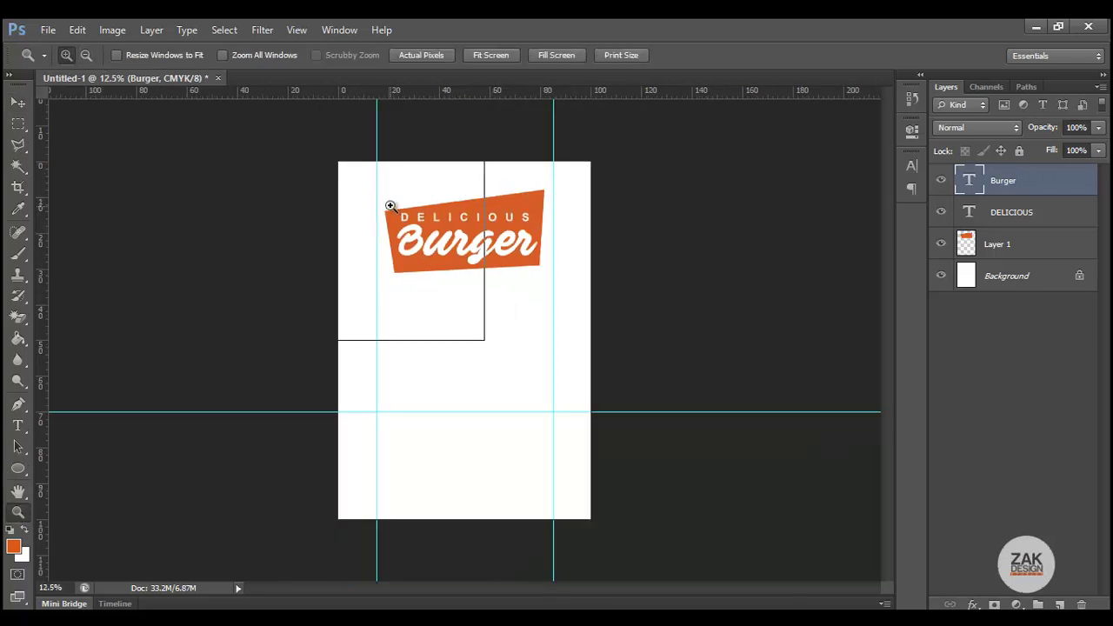
click(438, 266)
drag(890, 288, 888, 271)
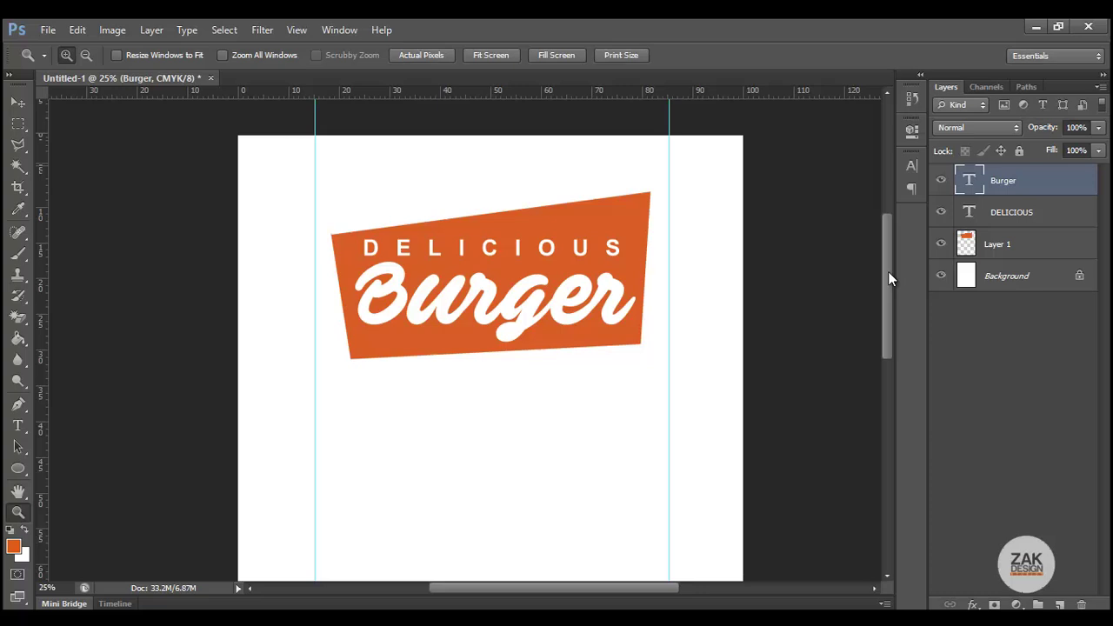
click(1058, 603)
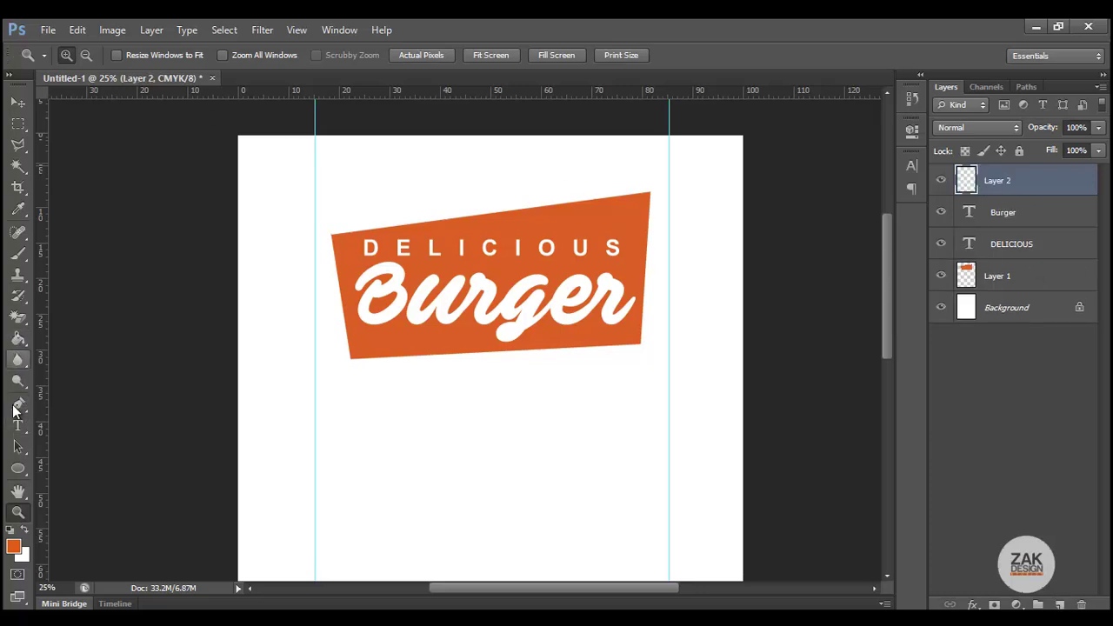
Step: Draw a slanted strip selection at the banner's top-left with the Polygonal Lasso
click(17, 468)
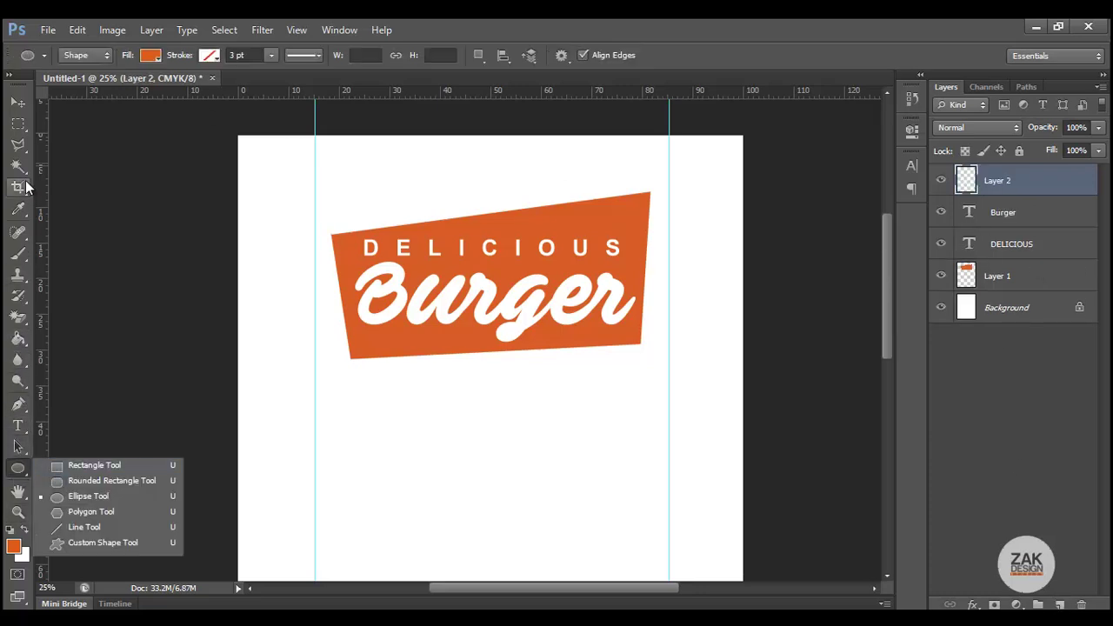
click(22, 149)
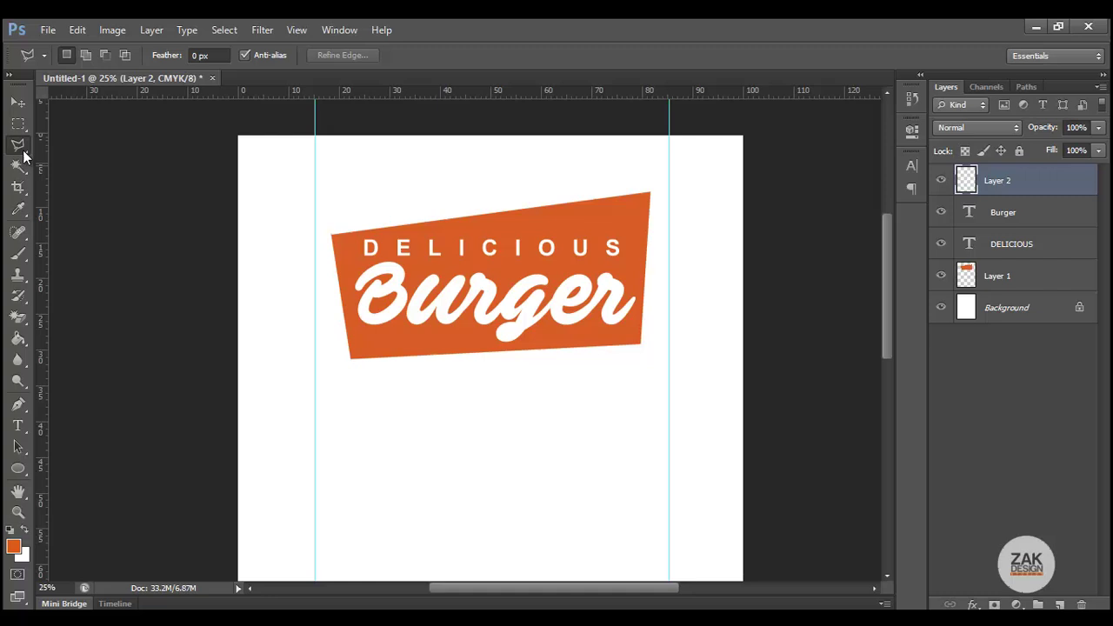
click(316, 209)
click(481, 214)
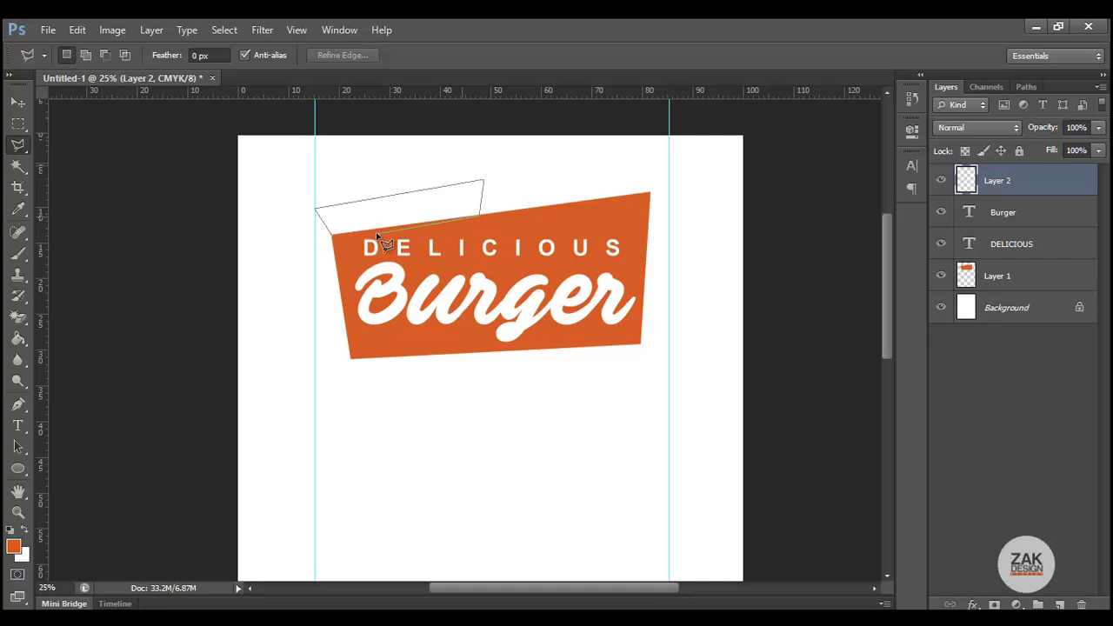
double_click(333, 235)
Step: Fill the strip with red-orange (d84017), deselect, and move Layer 2 below the banner
click(14, 546)
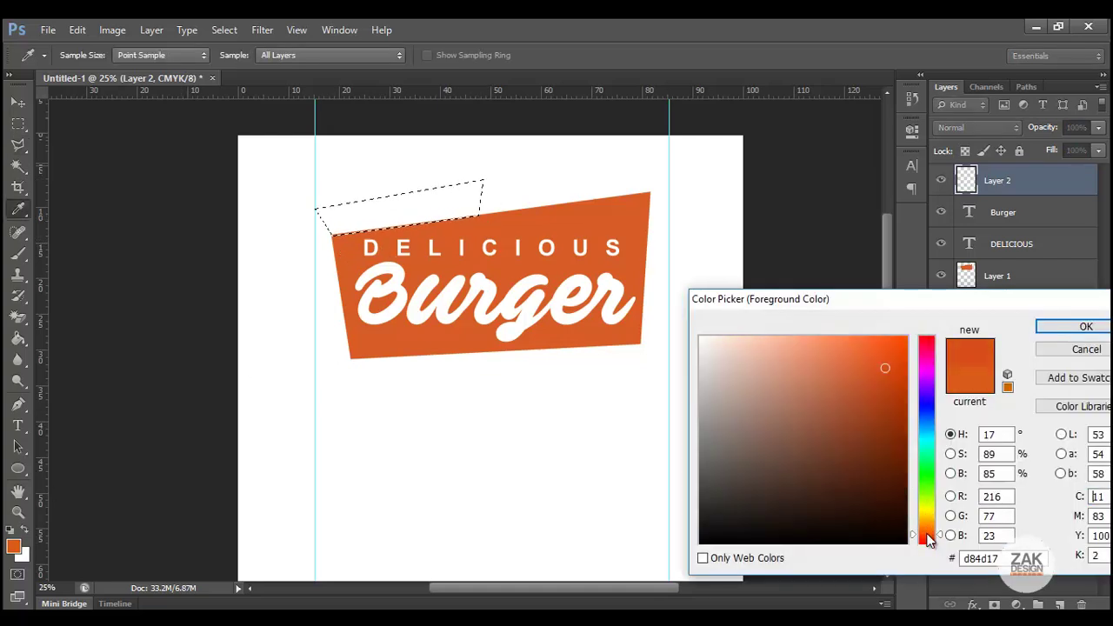
drag(927, 534, 930, 536)
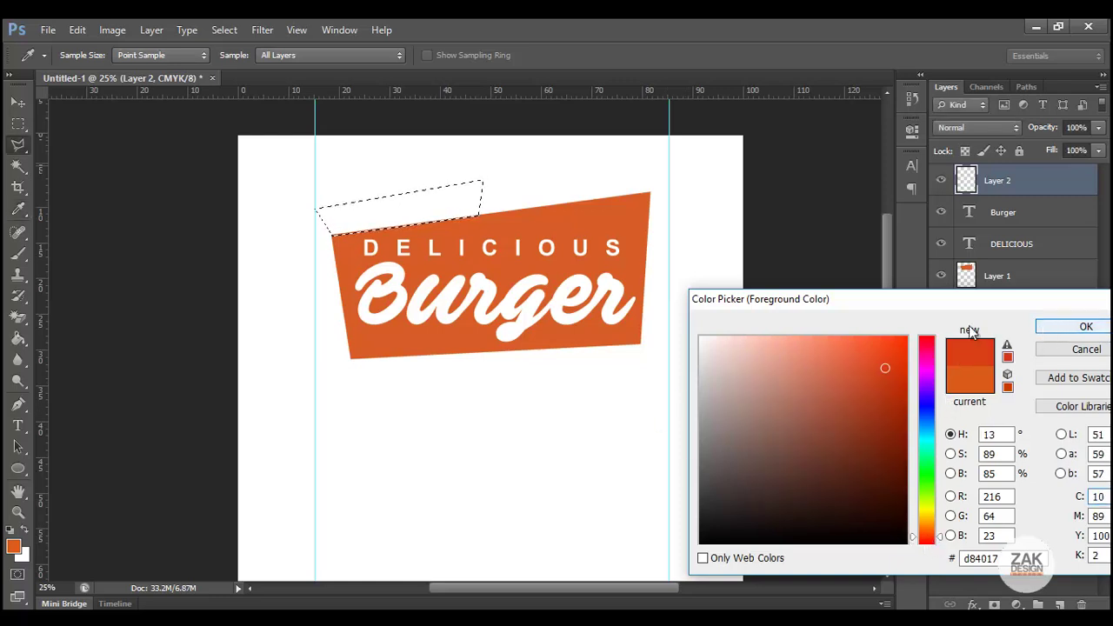
click(1086, 326)
click(18, 338)
click(397, 218)
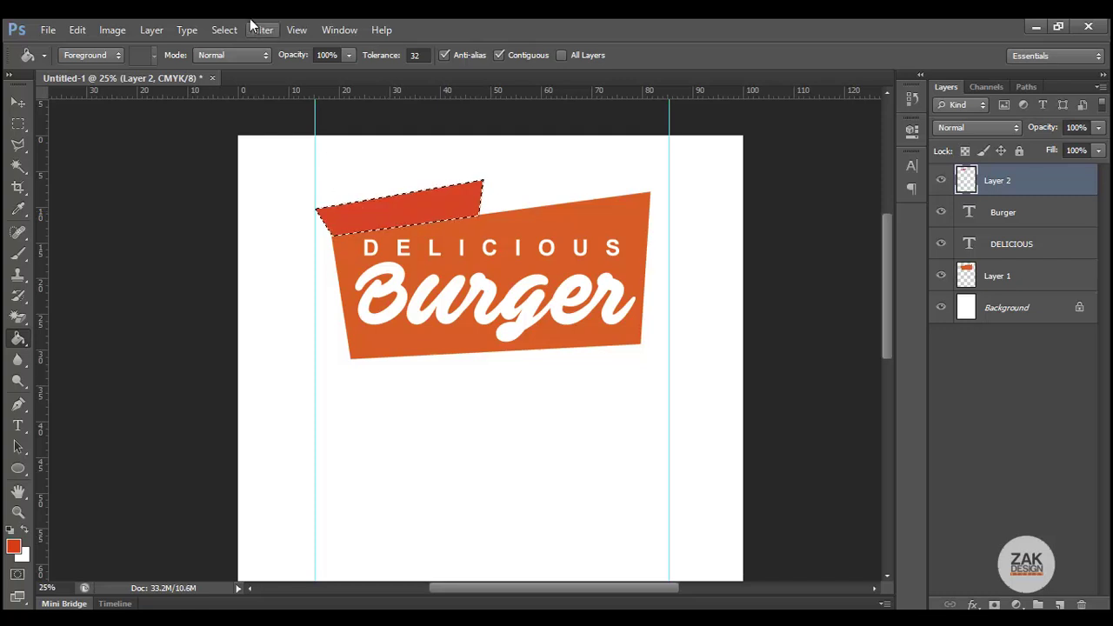
click(224, 30)
click(238, 64)
drag(976, 182, 982, 292)
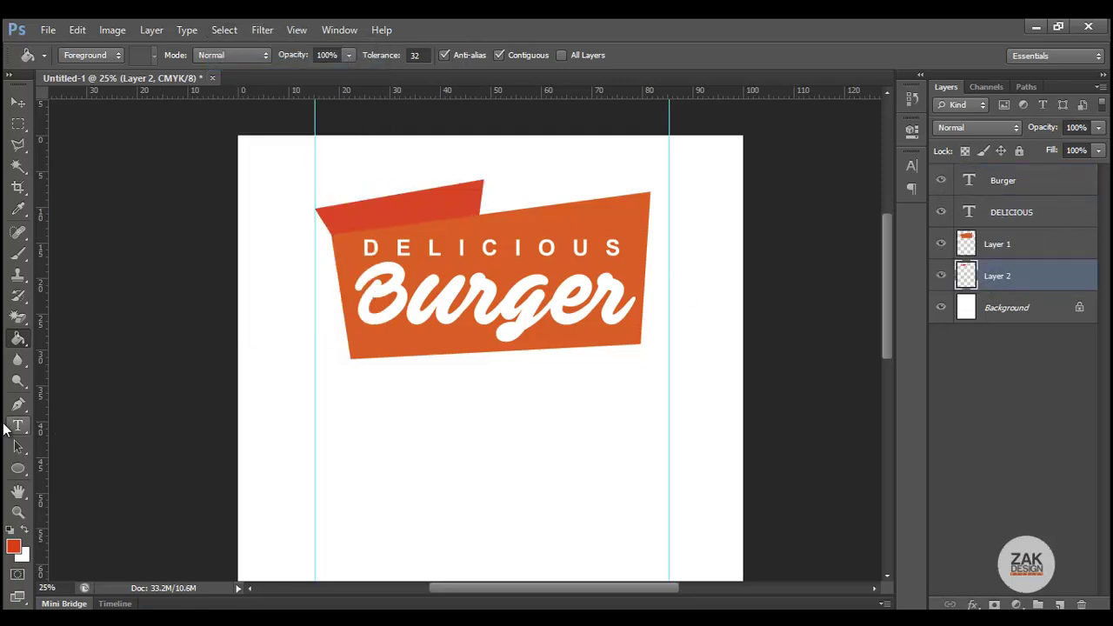
click(18, 425)
Step: Type the 'Restaurant Name' text line on the red strip and select it
click(341, 224)
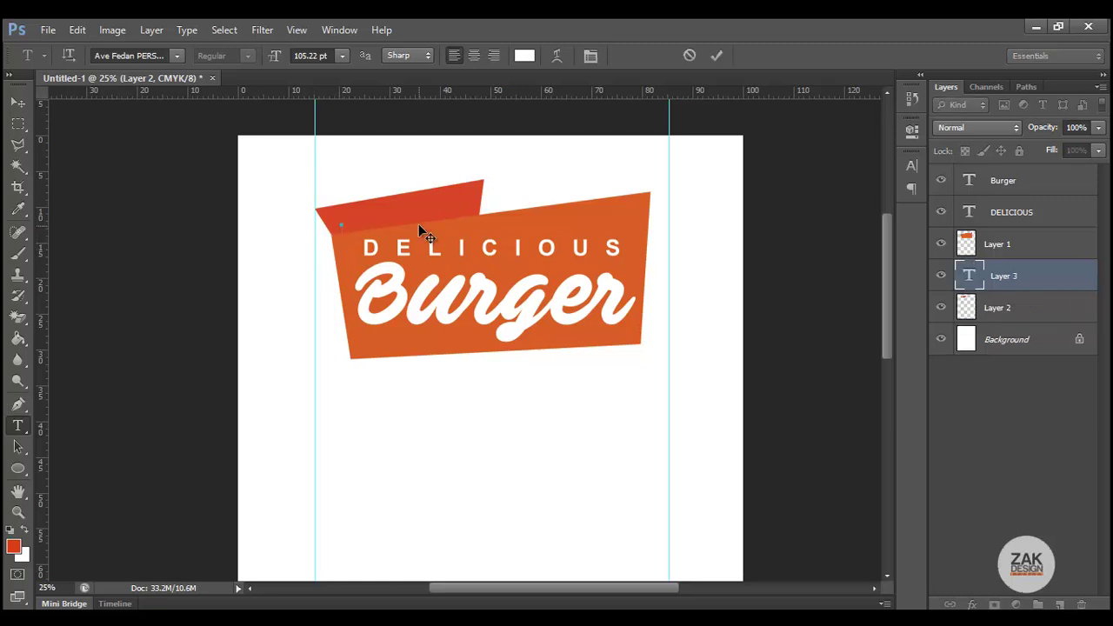
text(Res)
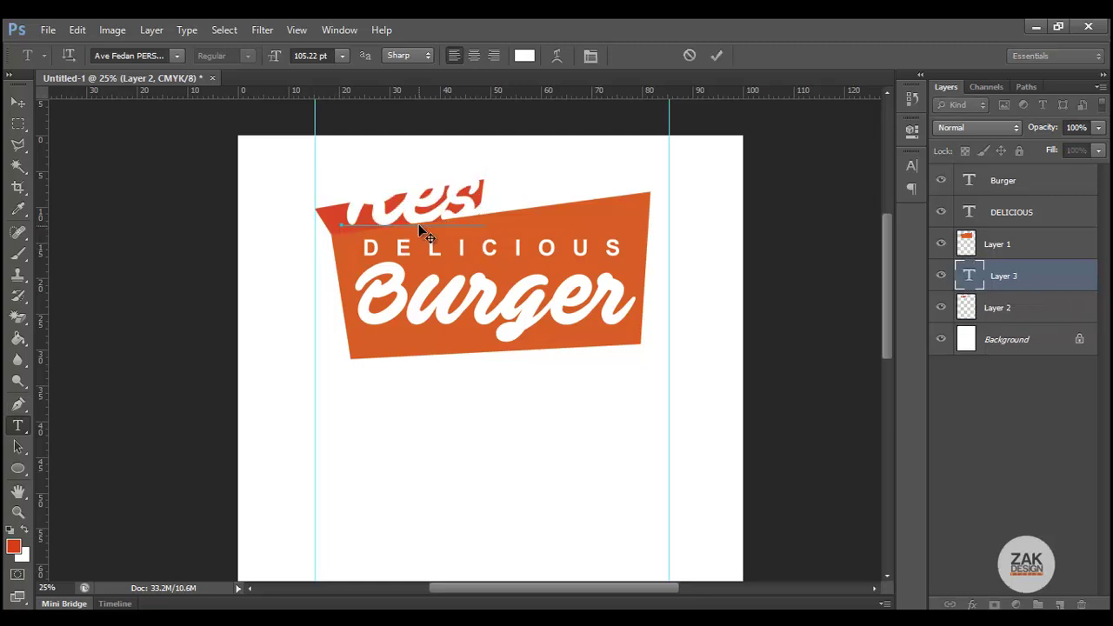
text(taurant)
double_click(343, 179)
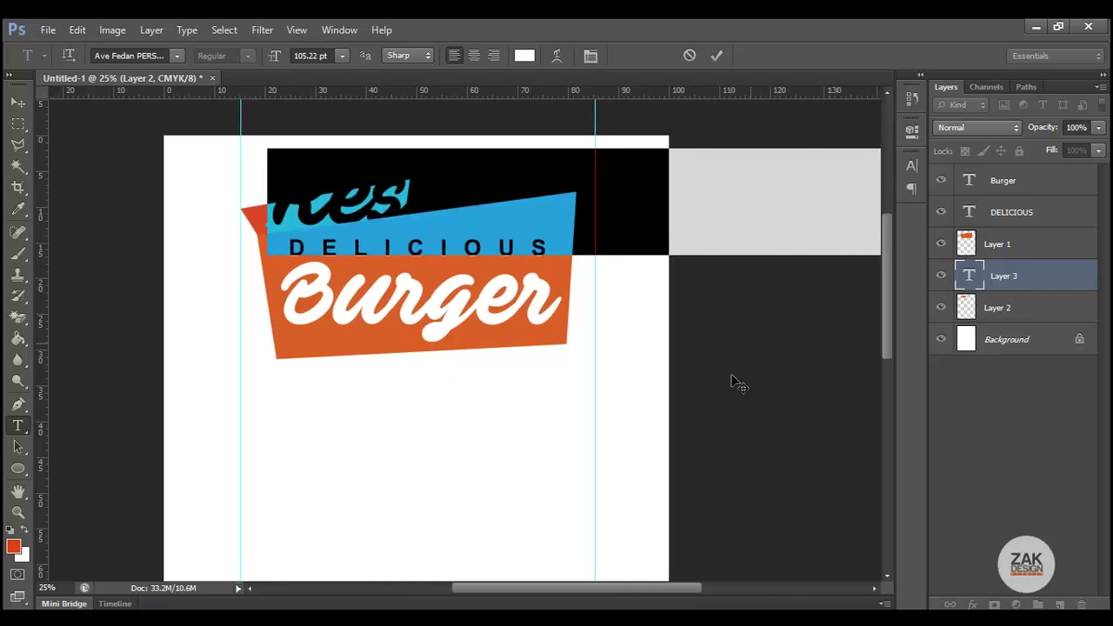
drag(630, 596, 656, 596)
drag(210, 207, 903, 207)
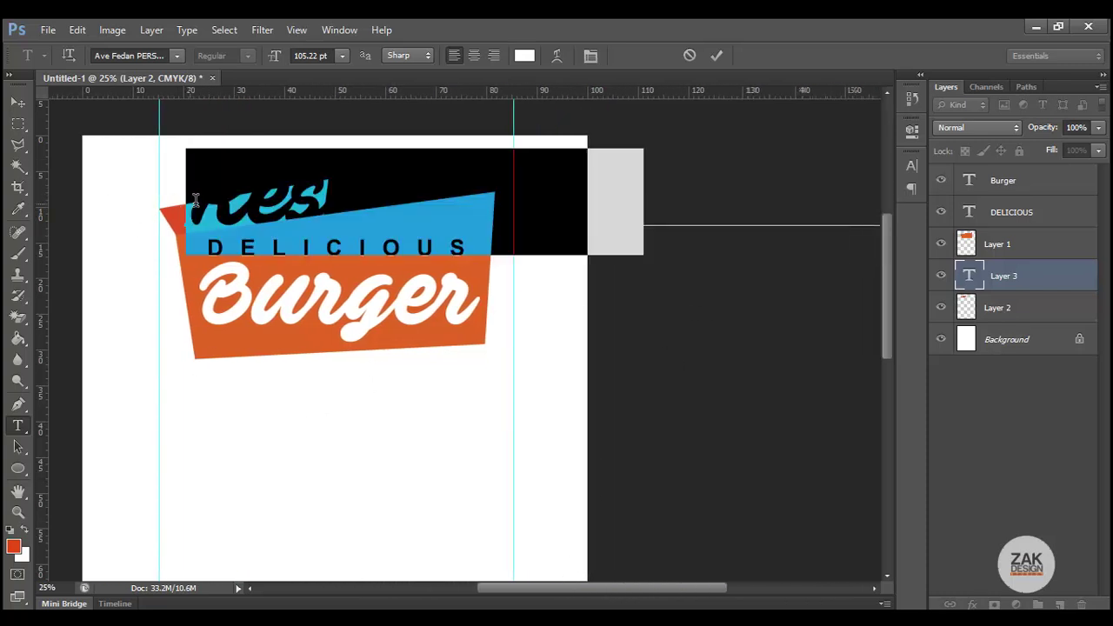
drag(687, 591, 565, 590)
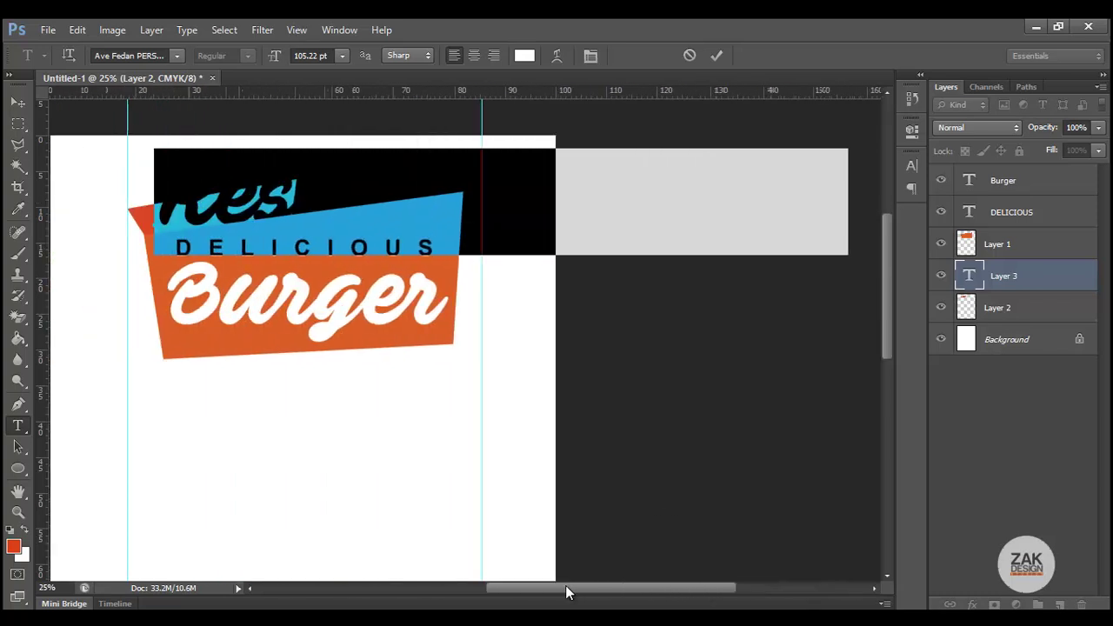
Step: Set the text to 24 pt Brush Script Std and commit it
click(330, 55)
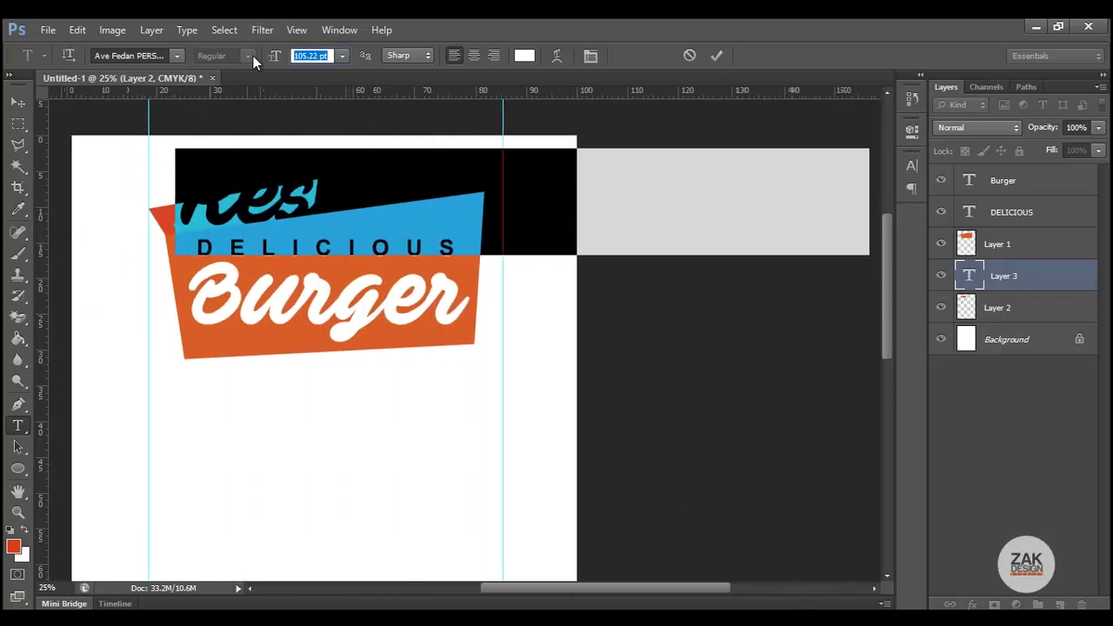
text(2)
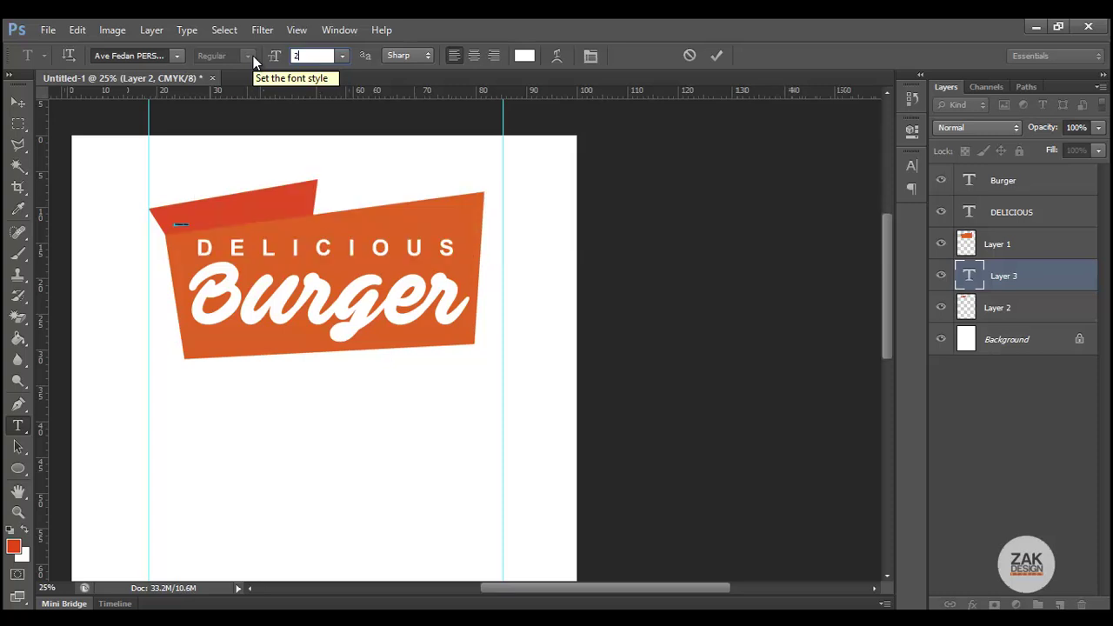
text(4)
click(153, 55)
text(Brush Script St)
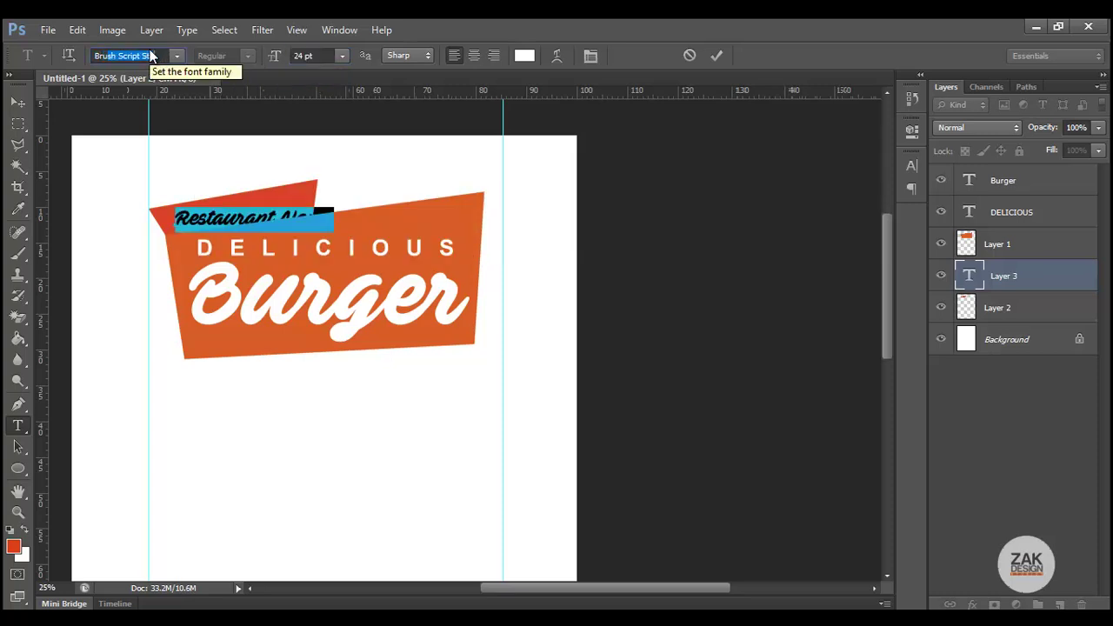
key(Return)
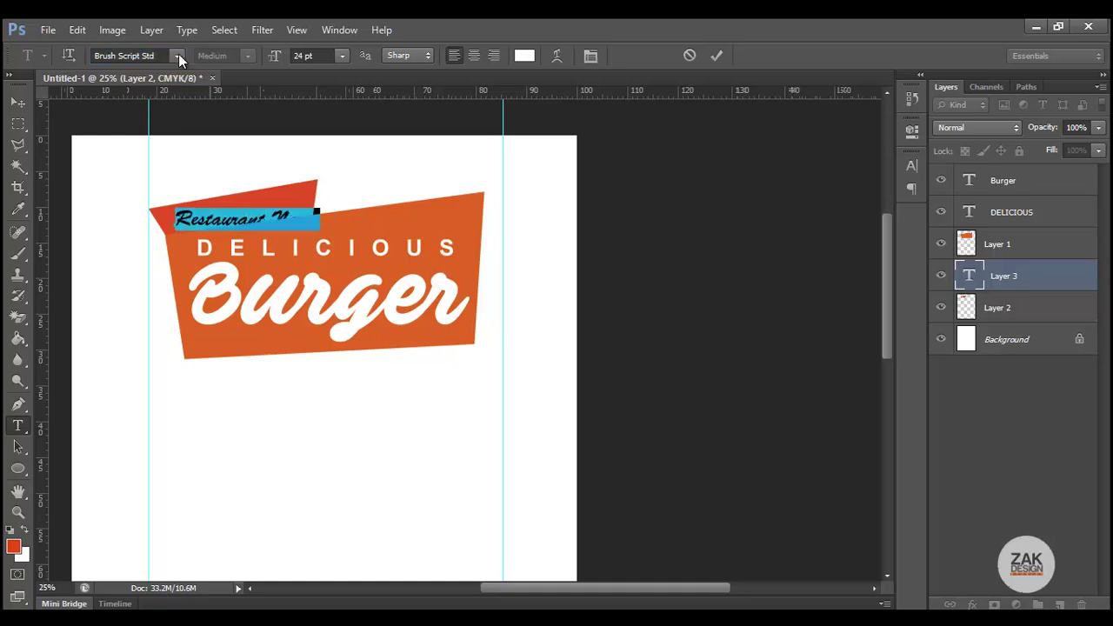
click(17, 102)
Step: Rotate the text about -9.21° and nudge it onto the red tab
key(ctrl+t)
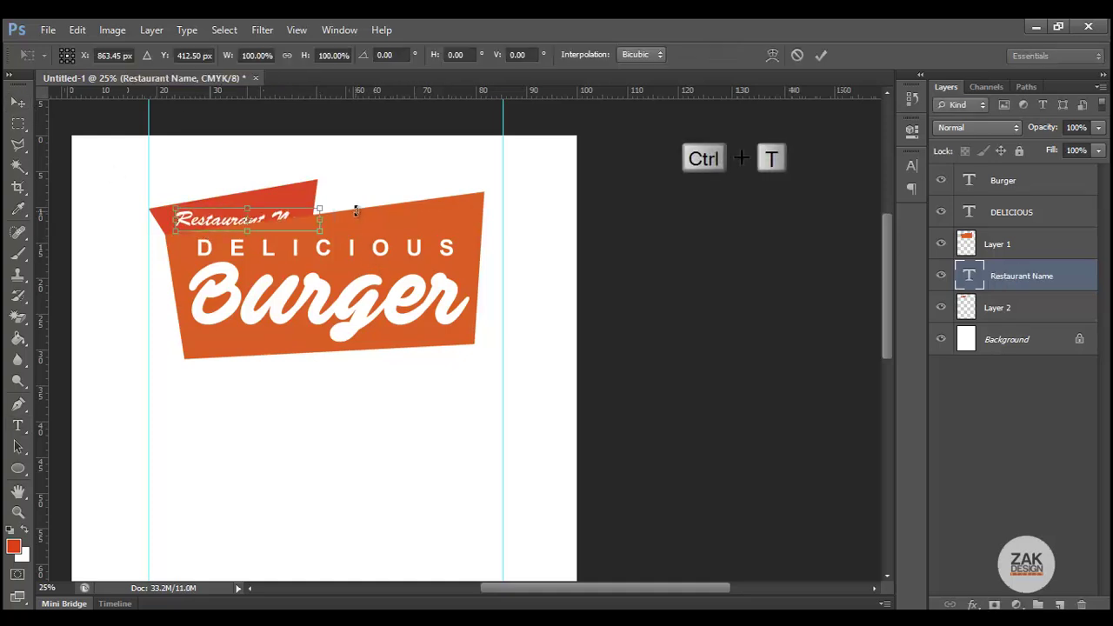
drag(354, 211, 346, 190)
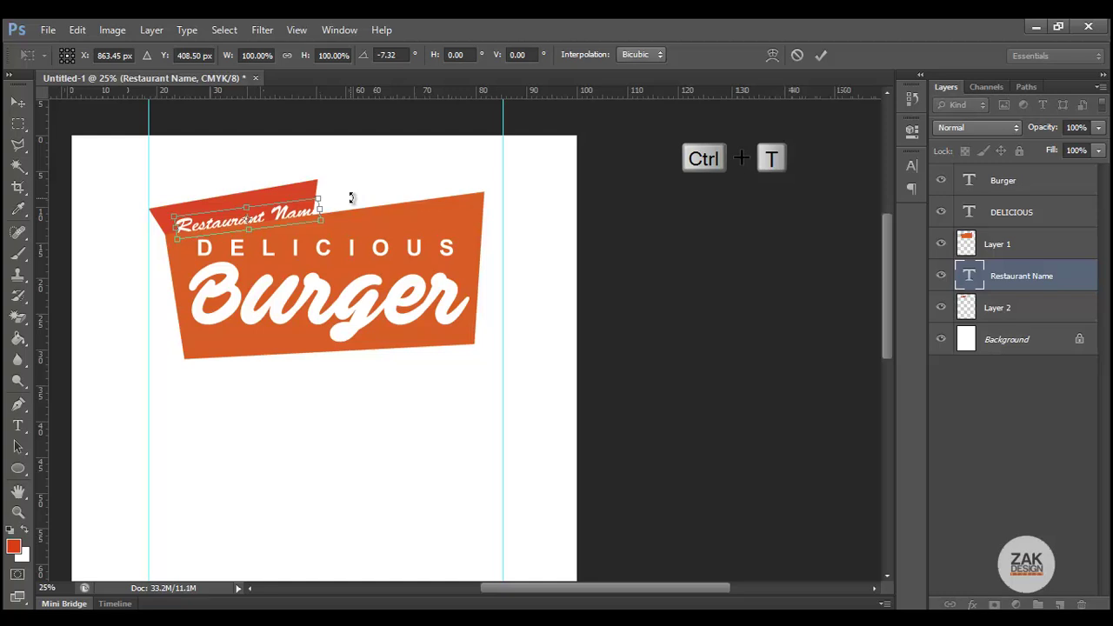
key(shift+Up)
key(shift+Up)
key(shift+Up)
key(shift+Up)
drag(346, 180, 345, 180)
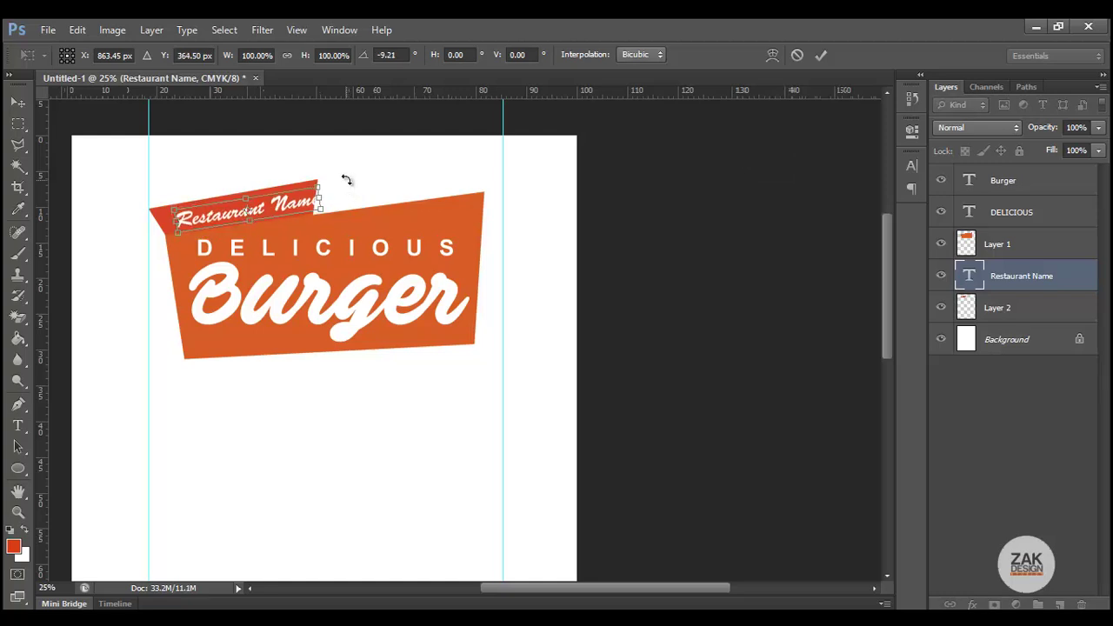
key(shift+Left)
key(shift+Left)
key(shift+Left)
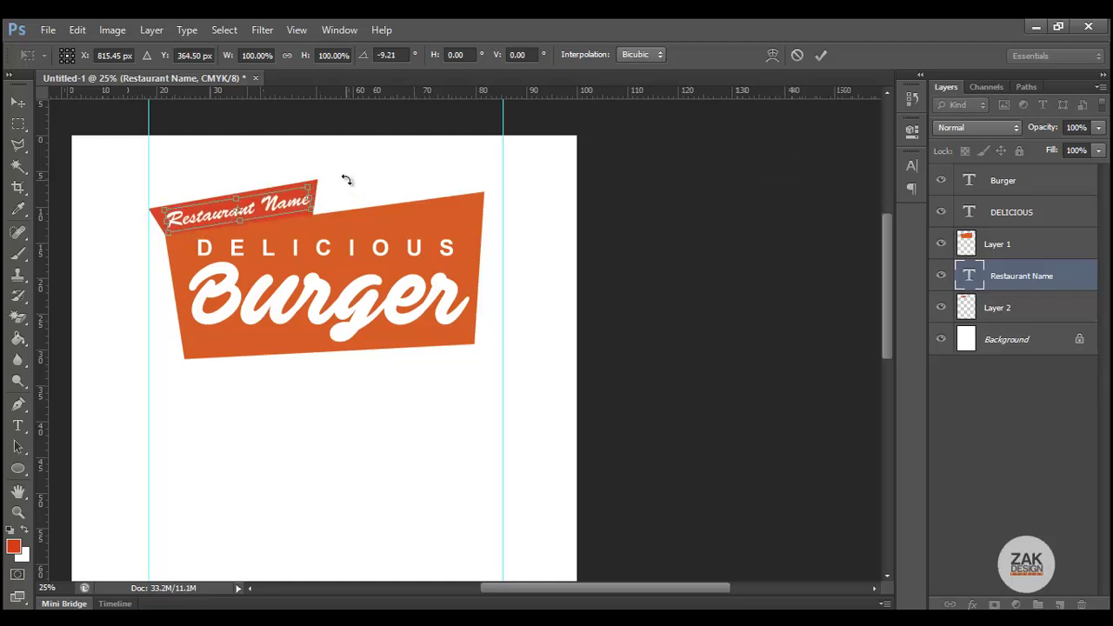
key(Return)
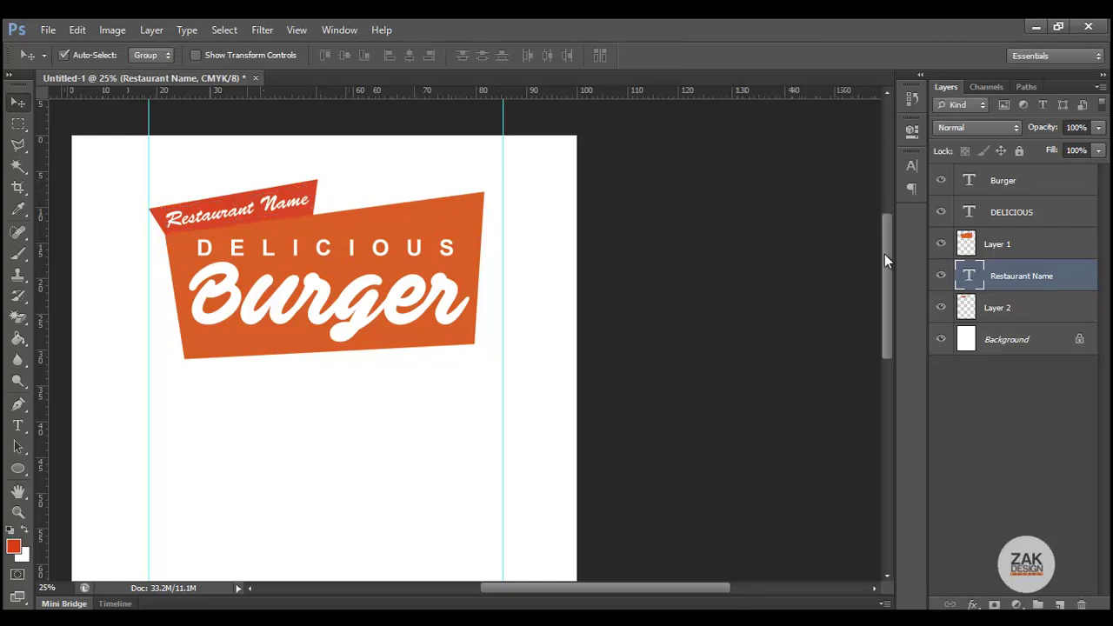
scroll(884, 259, down, 2)
Step: Zoom out to the whole page and add guides along the canvas top, left and right edges
click(16, 513)
click(86, 55)
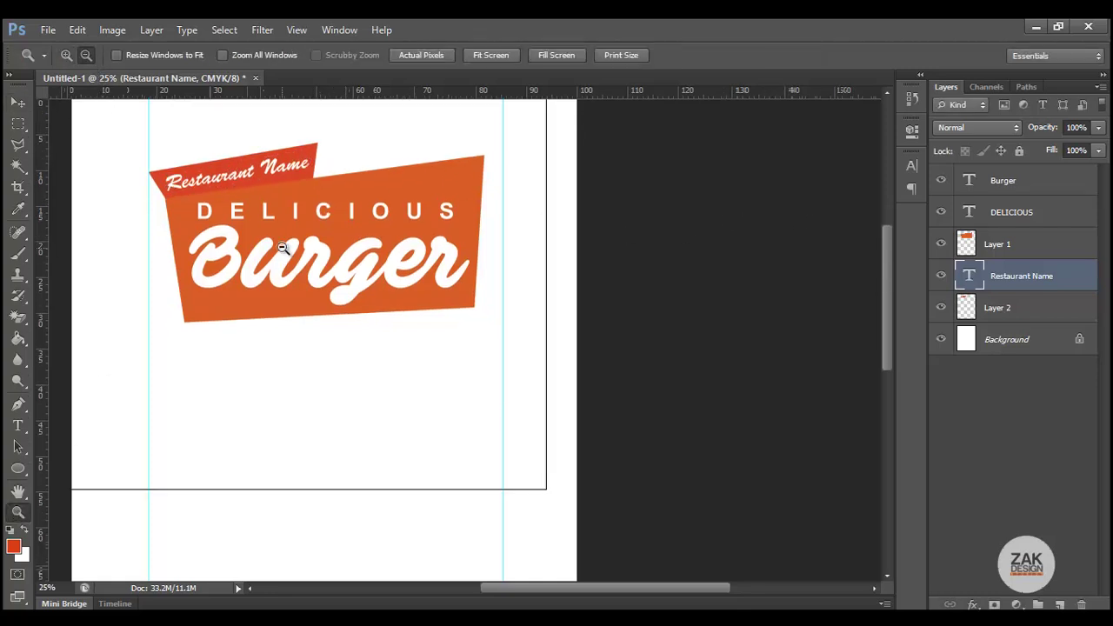
click(736, 281)
right_click(21, 471)
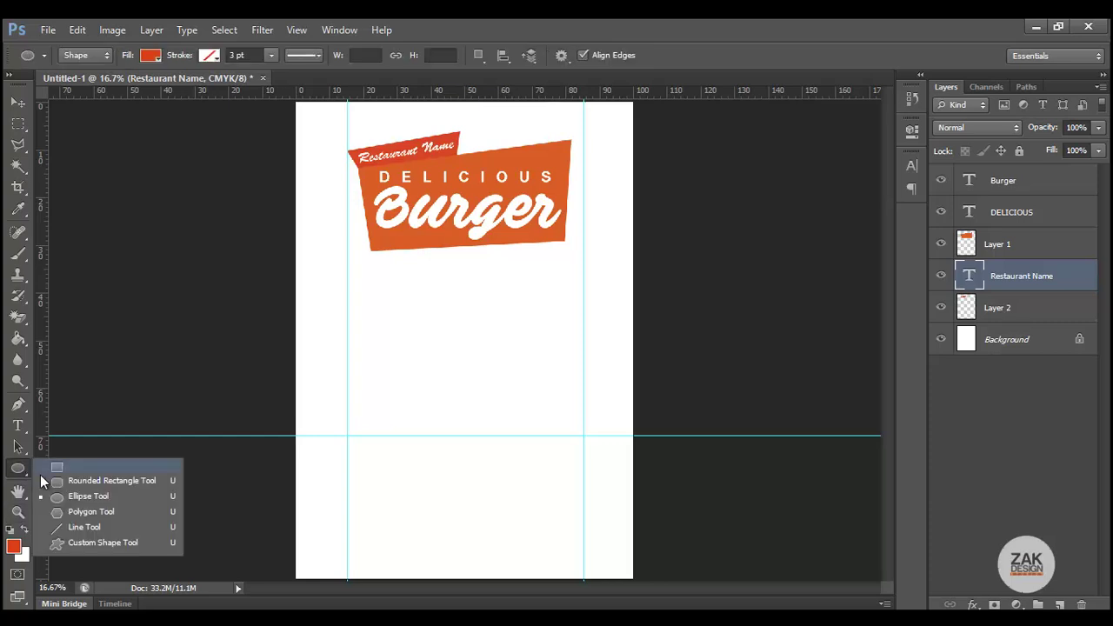
click(61, 465)
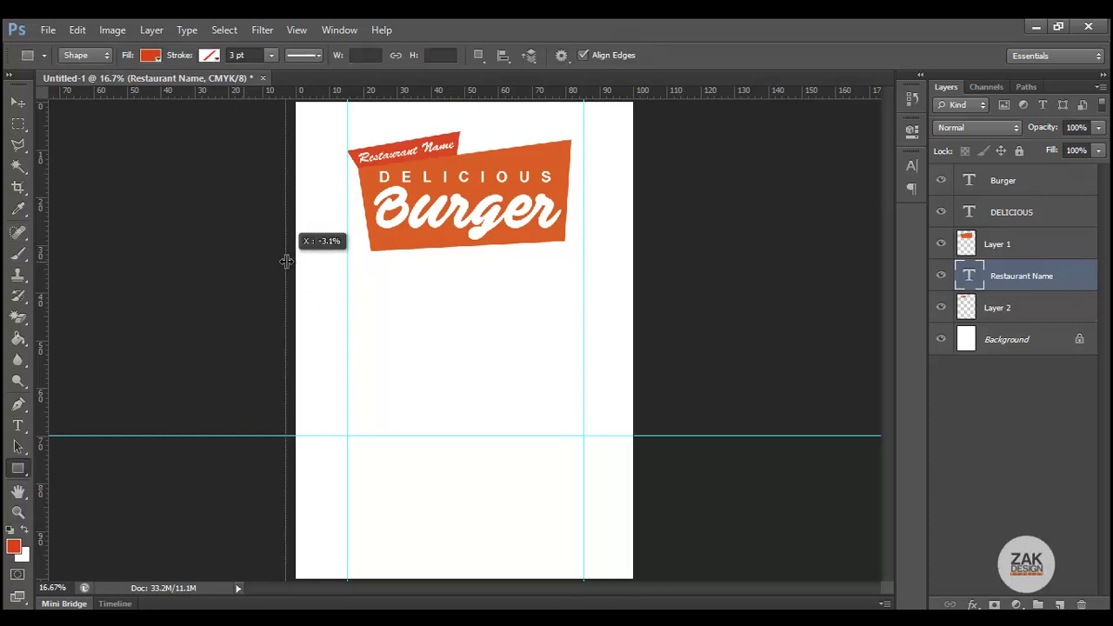
drag(38, 246, 295, 255)
drag(368, 94, 368, 101)
drag(40, 148, 633, 166)
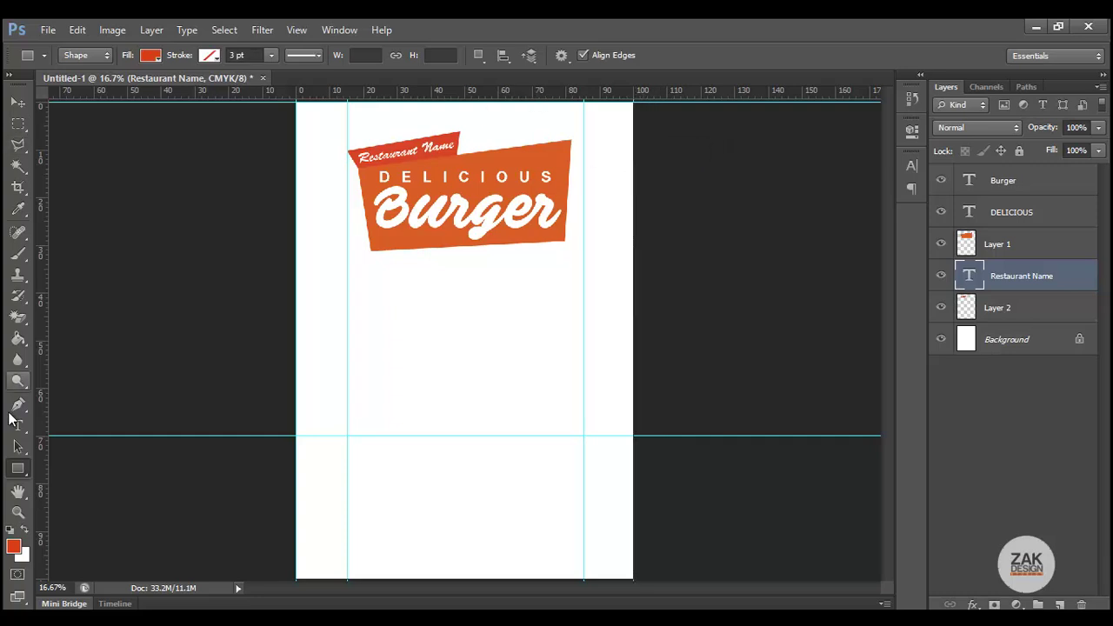
Step: Draw a dark red (b60606) rectangle down to the lower guide, below the banner layers
click(13, 546)
click(458, 138)
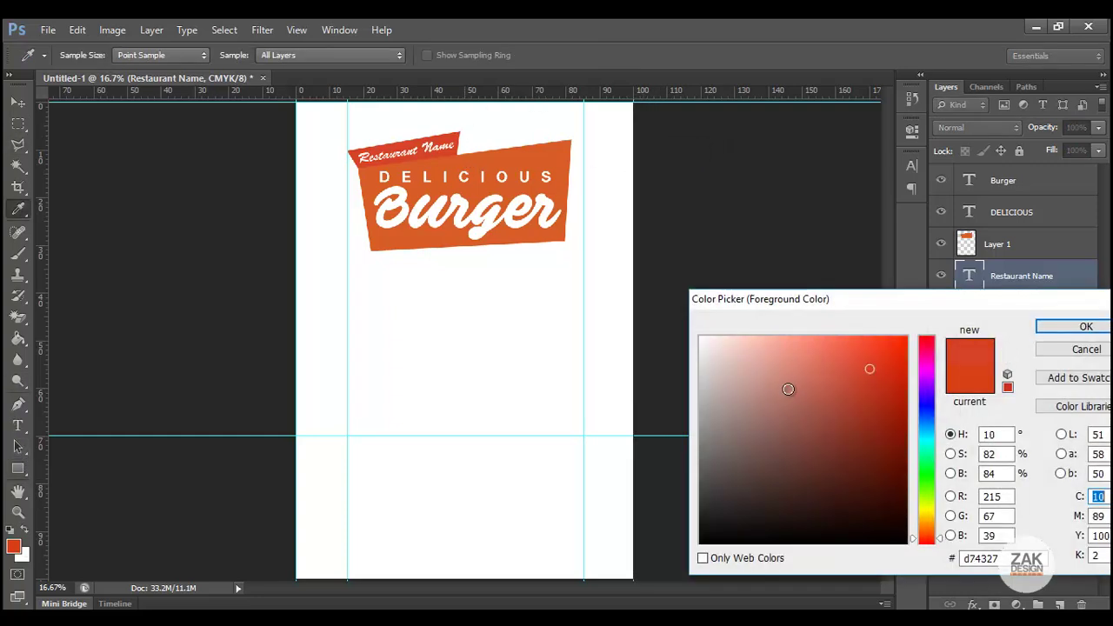
drag(925, 530, 929, 551)
drag(892, 381, 899, 393)
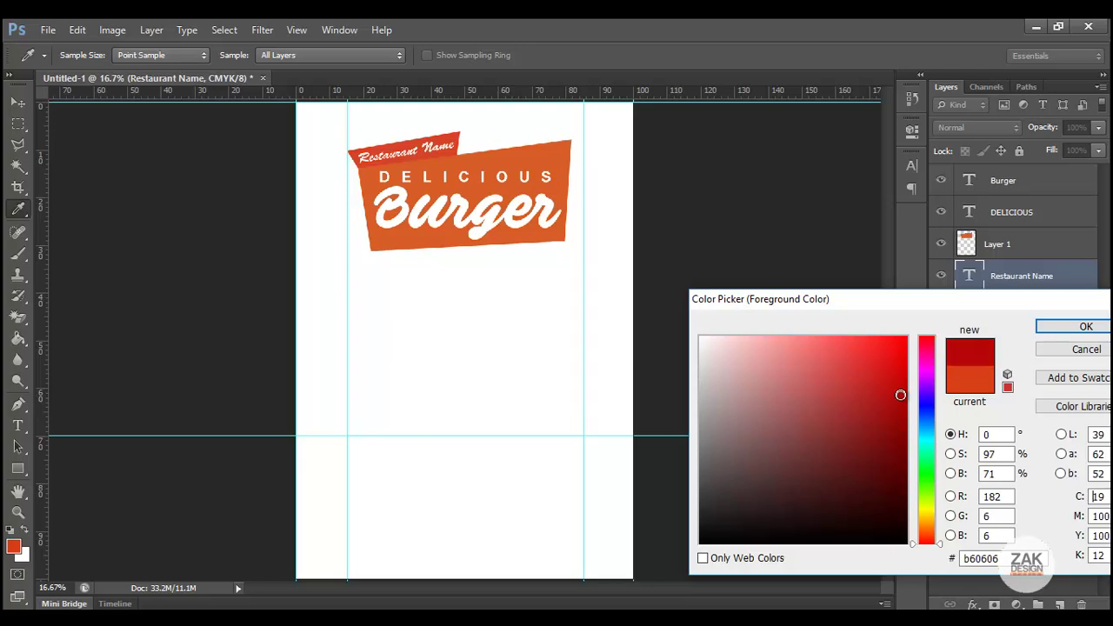
click(1086, 326)
key(u)
drag(295, 102, 633, 434)
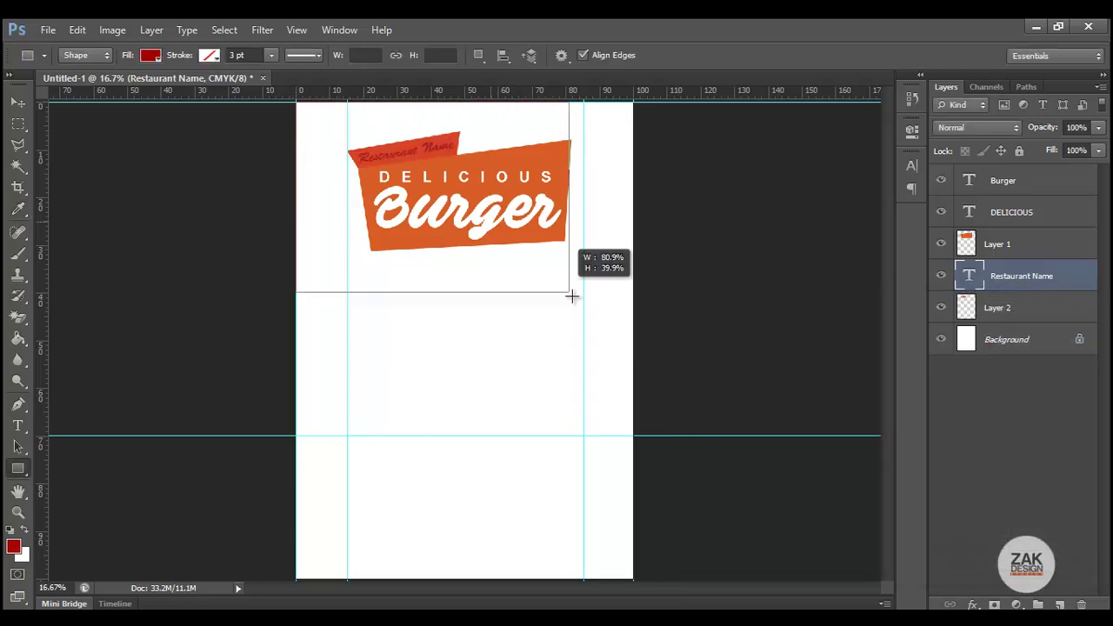
mouse_move(1009, 275)
mouse_down()
mouse_move(1011, 339)
mouse_move(987, 334)
mouse_up()
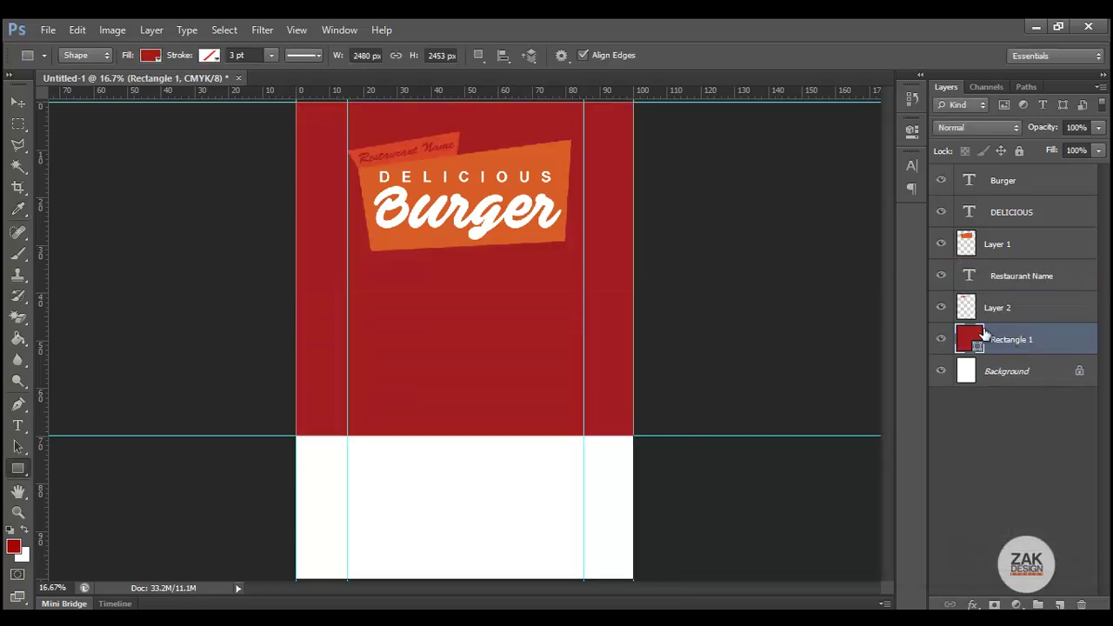
Step: Set the Restaurant Name text colour back to white and commit it
double_click(968, 275)
click(525, 55)
key(Return)
key(ctrl+Return)
Step: Zoom in on the orange banner area of the poster
key(v)
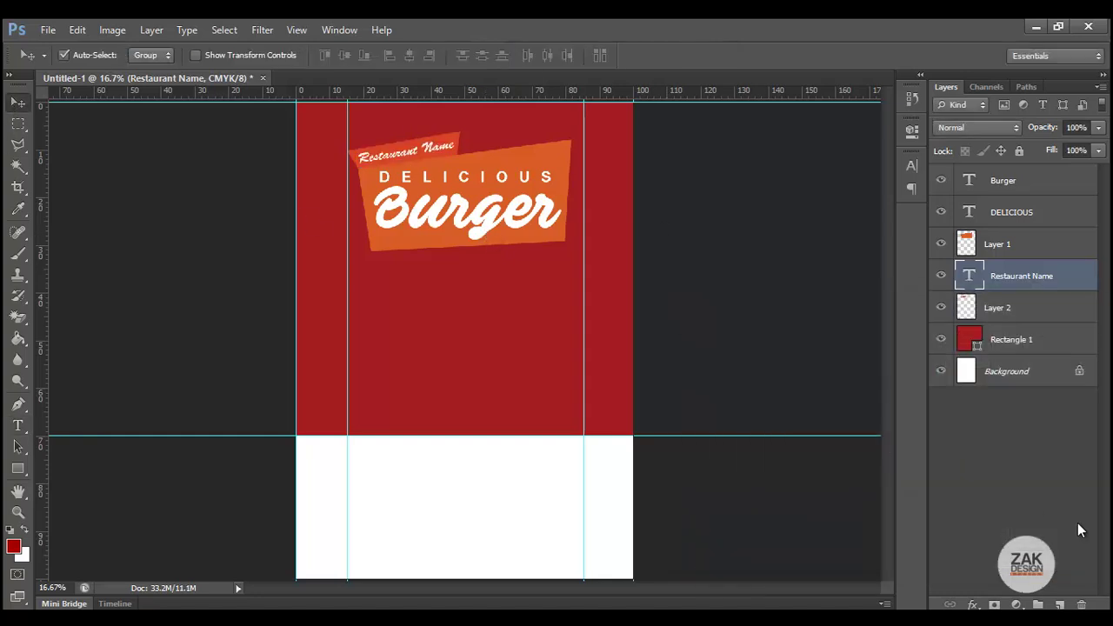
key(z)
alt+click(422, 280)
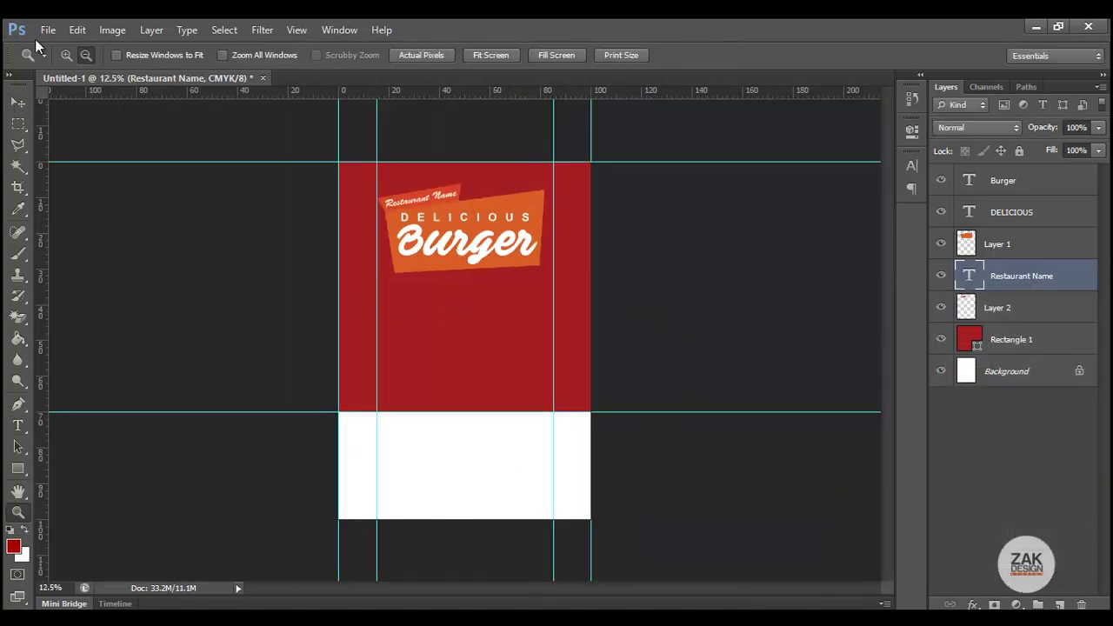
click(492, 286)
click(469, 256)
Step: Add 'BEST DEAL IN TOWN' in white Arial Black beneath the banner
key(t)
click(362, 257)
text(BEST DEAL I)
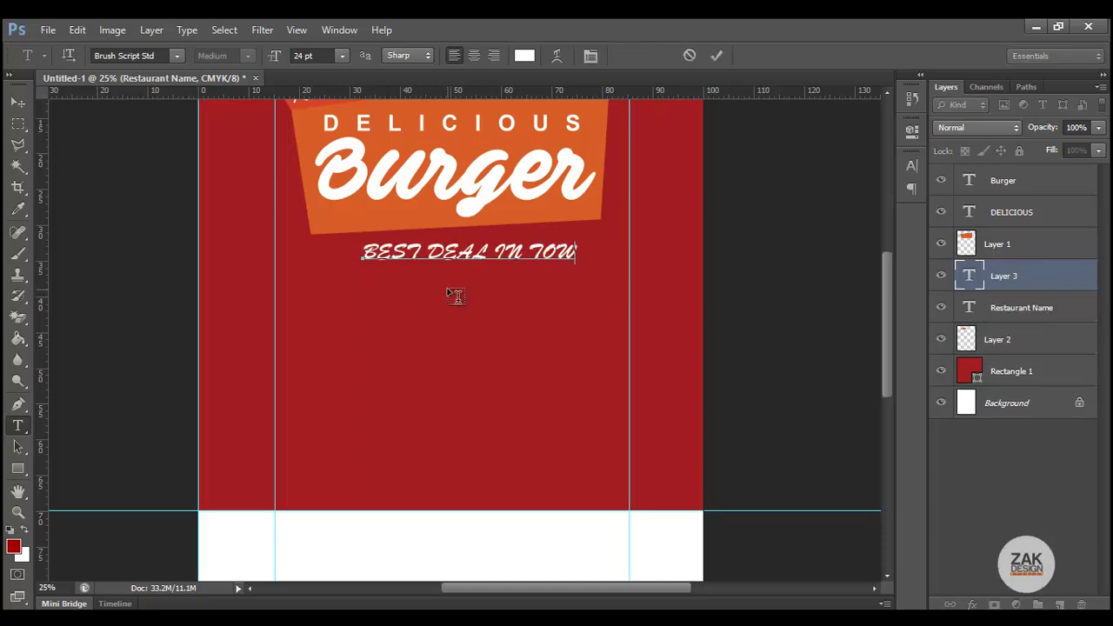
text(N TOW)
key(ctrl+a)
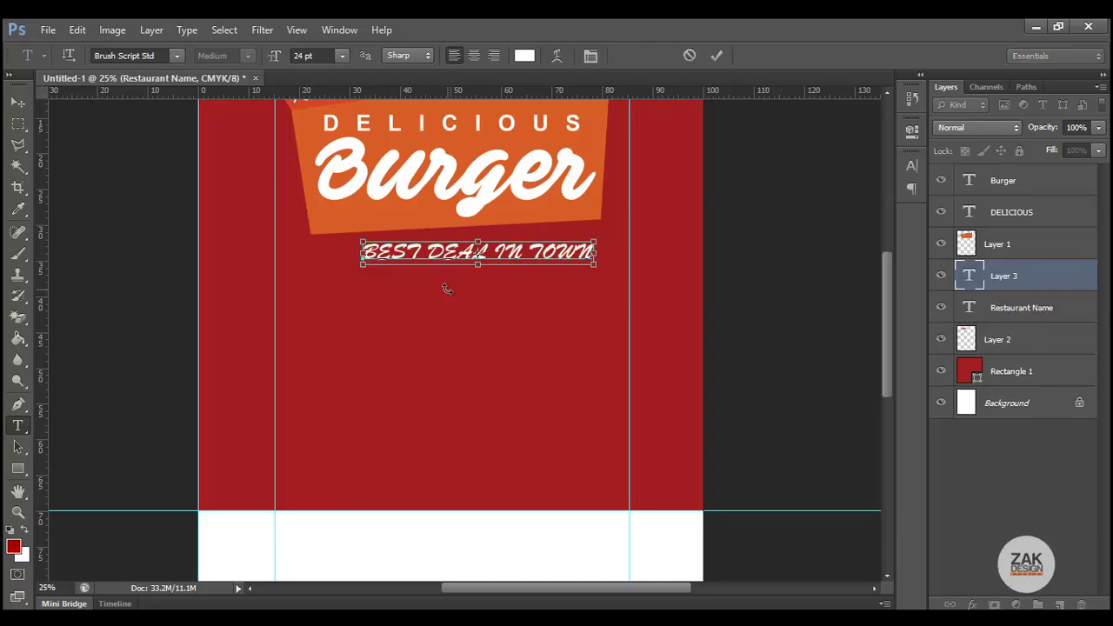
click(176, 55)
text(Arial)
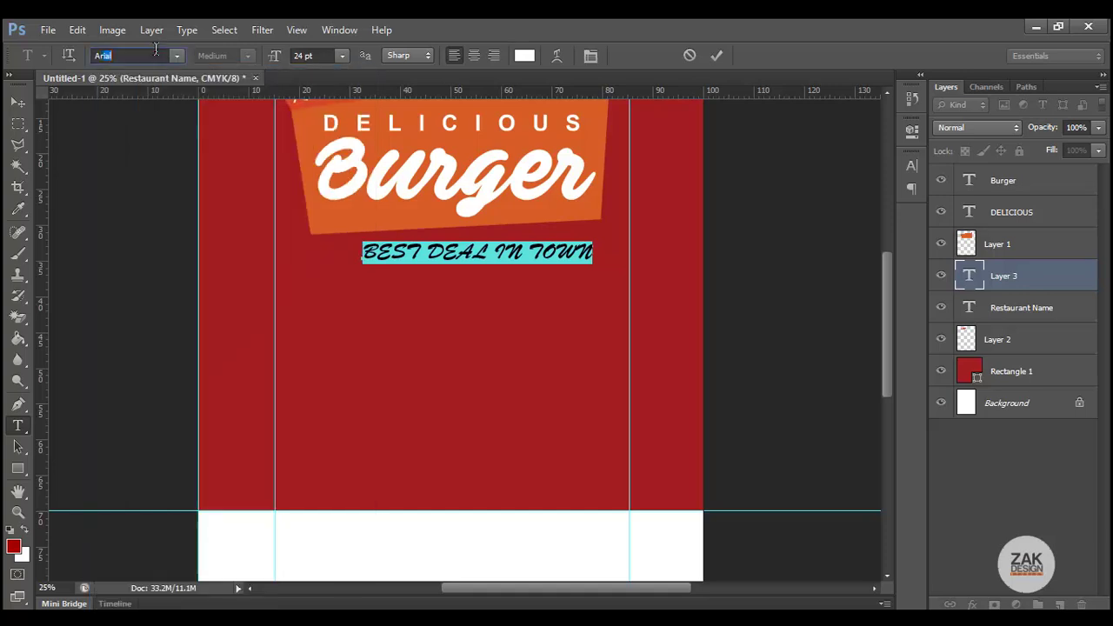
key(Return)
click(248, 55)
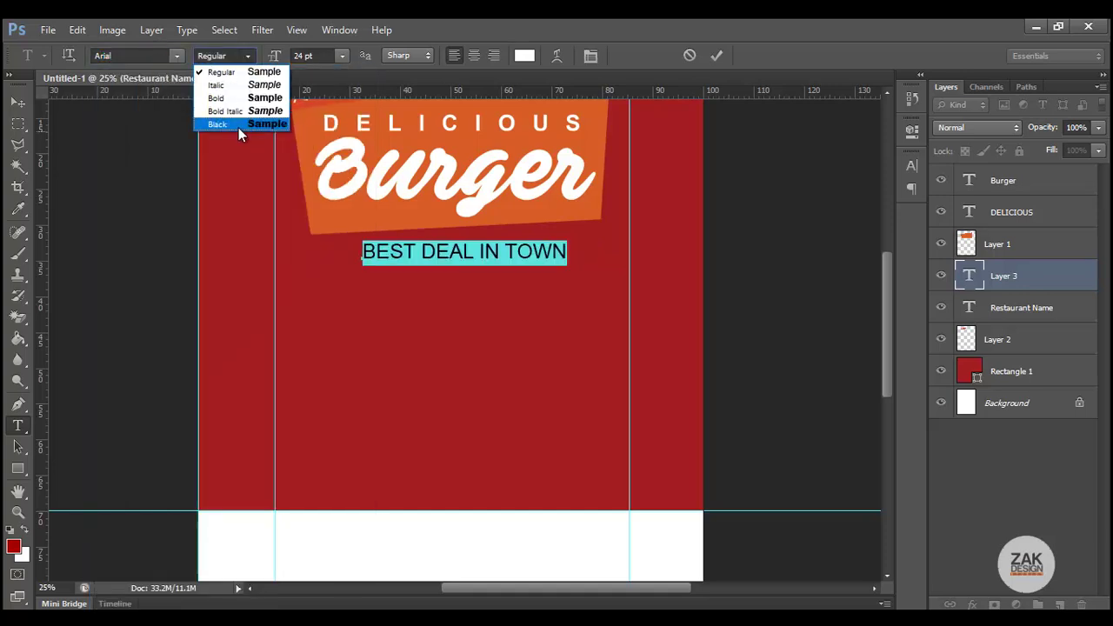
click(240, 126)
click(18, 102)
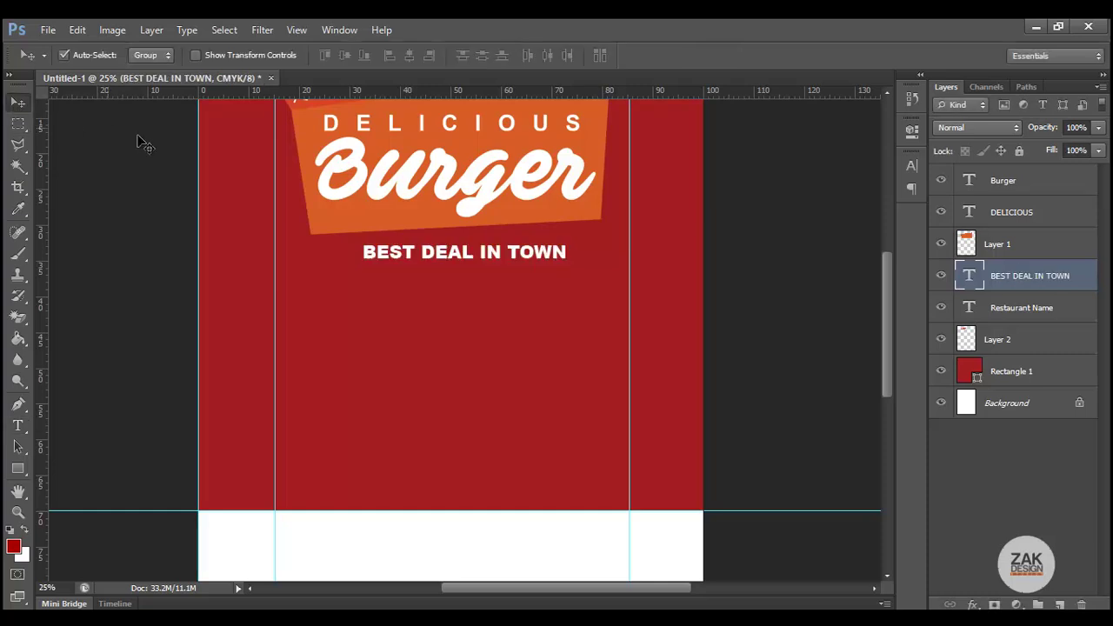
Step: Nudge the tagline up and tilt it to match the banner's slope
key(shift+Up)
key(shift+Up)
key(shift+Up)
key(shift+Up)
key(ctrl+t)
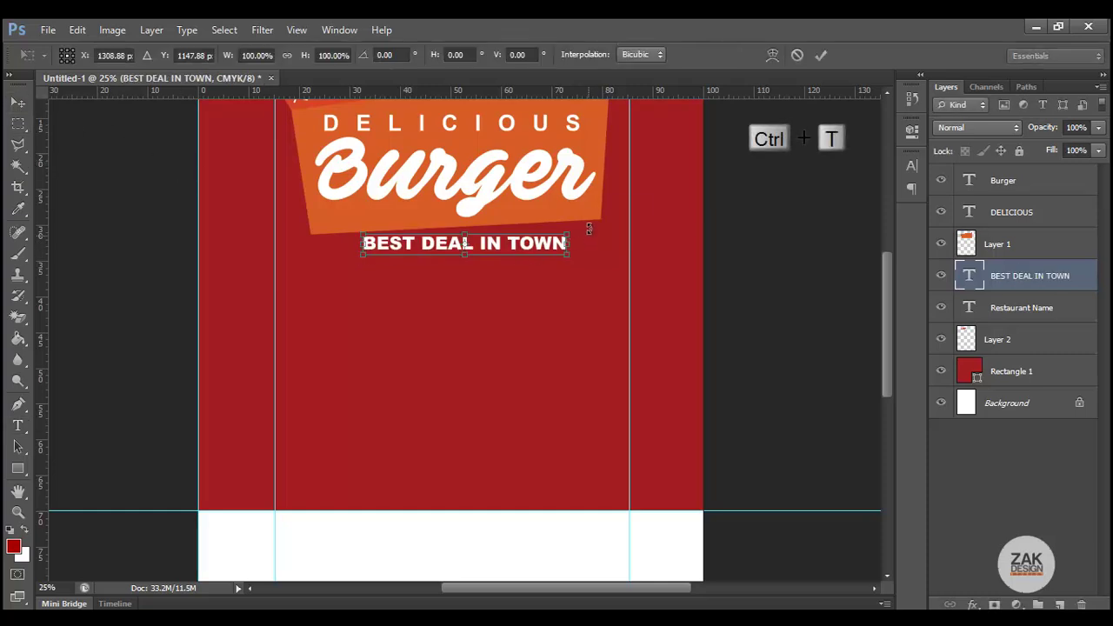
drag(589, 228, 587, 229)
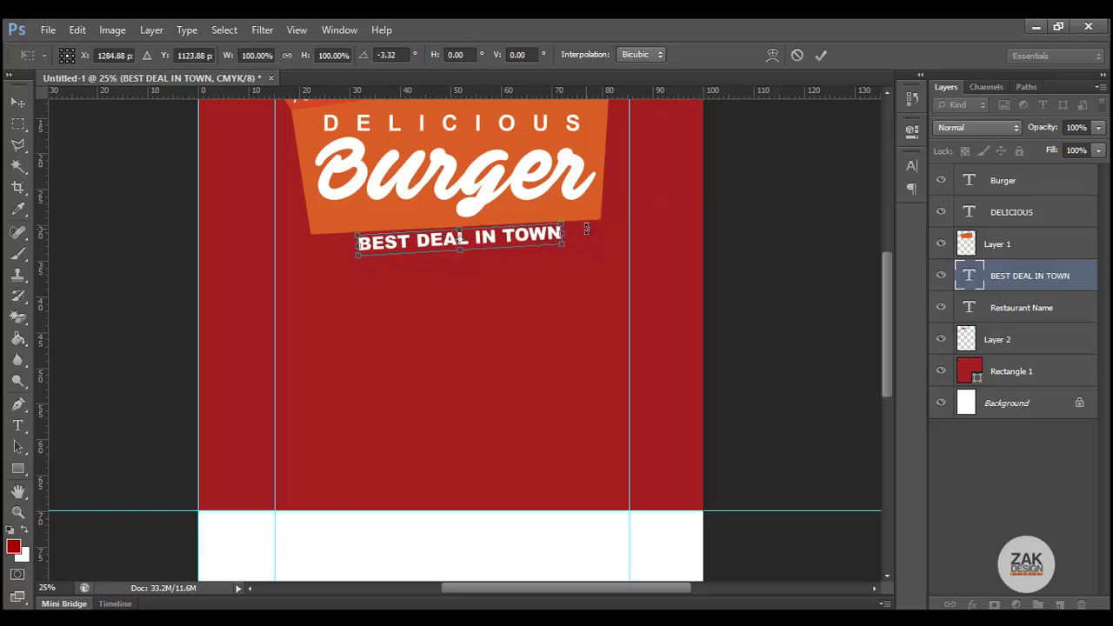
key(Return)
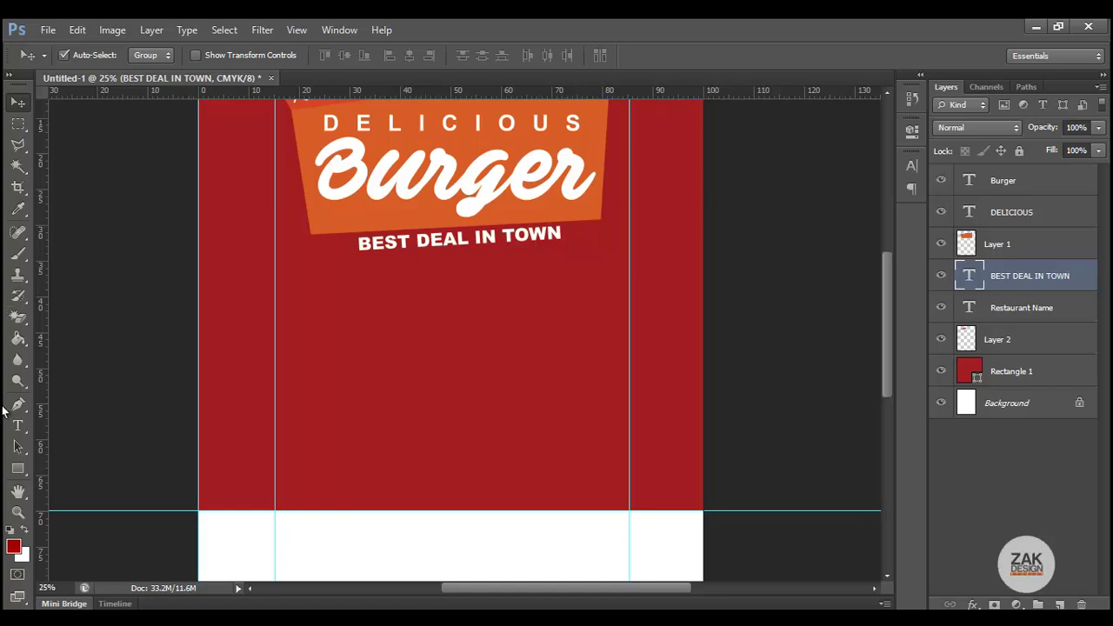
Step: Zoom out to check the whole poster layout
click(18, 513)
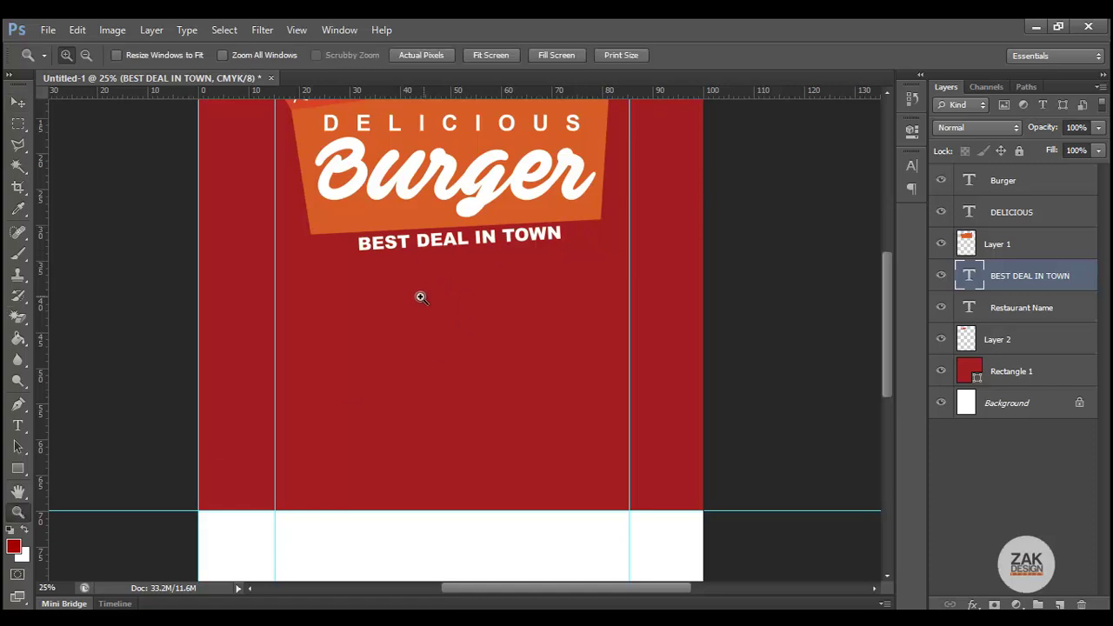
alt+click(419, 285)
drag(301, 100, 583, 397)
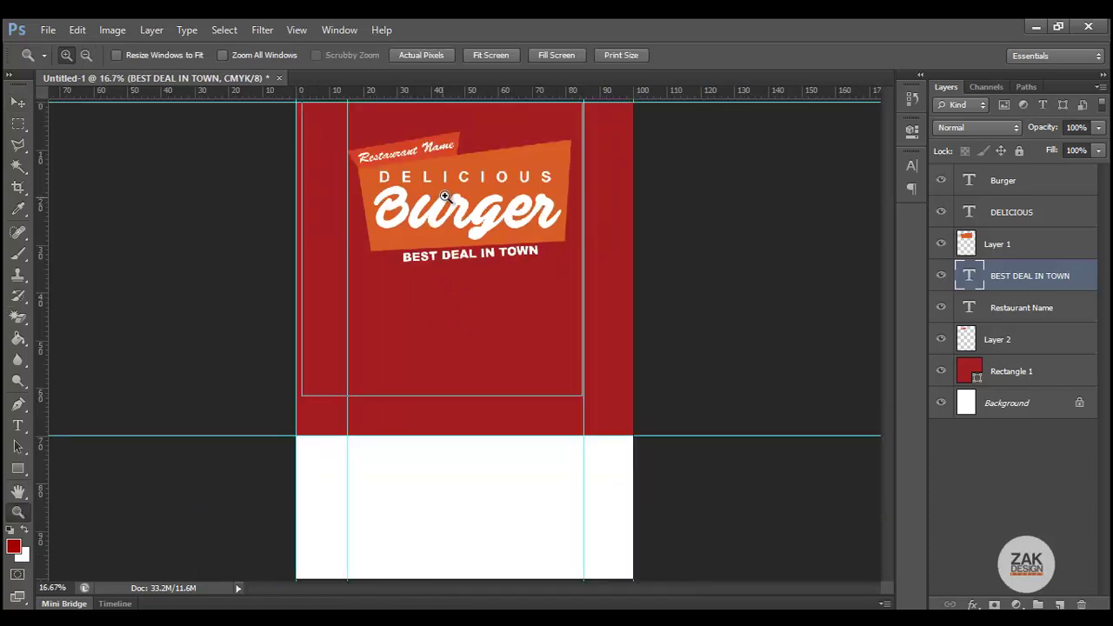
scroll(886, 276, up, 2)
drag(886, 271, 880, 267)
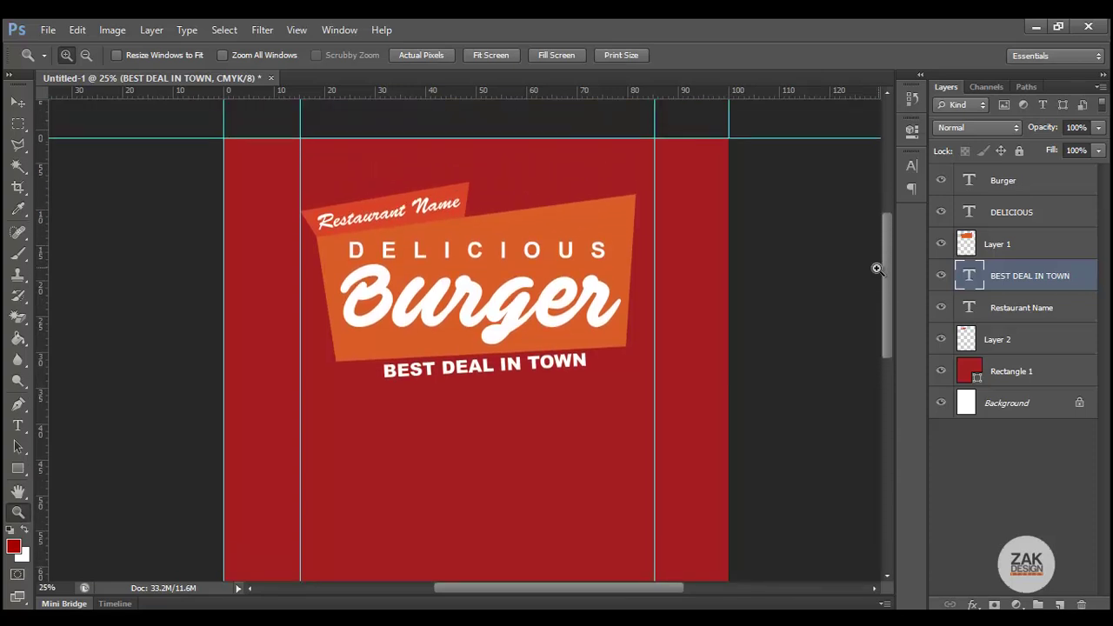
scroll(869, 320, down, 3)
alt+click(603, 333)
scroll(603, 333, up, 2)
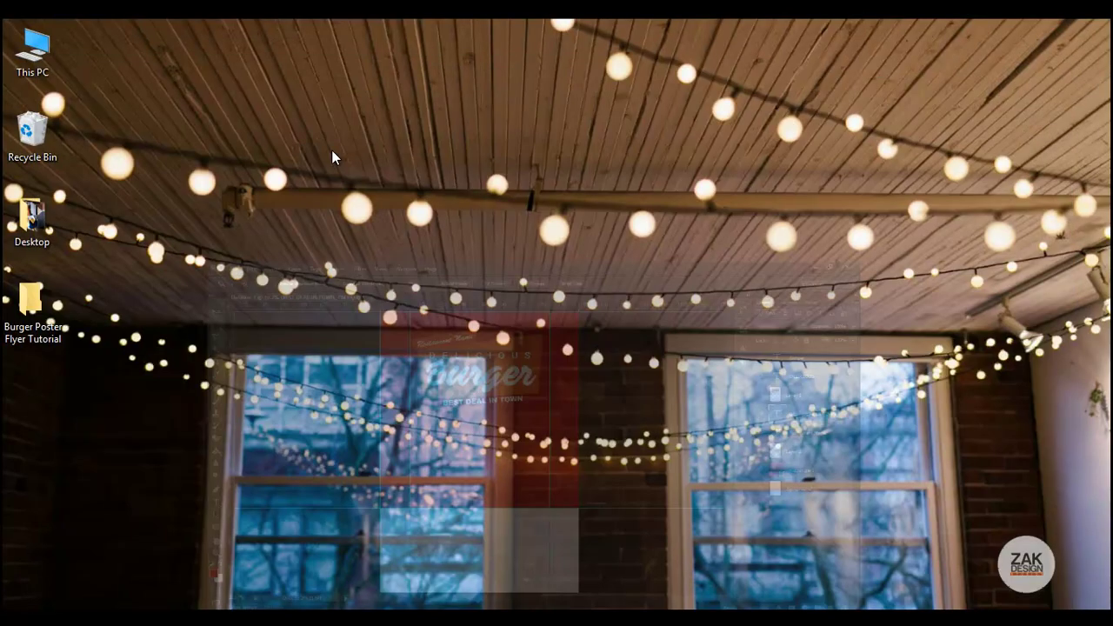
Step: Drag the wood wallpaper image from the Burger Poster Flyer Tutorial folder into the poster
double_click(30, 304)
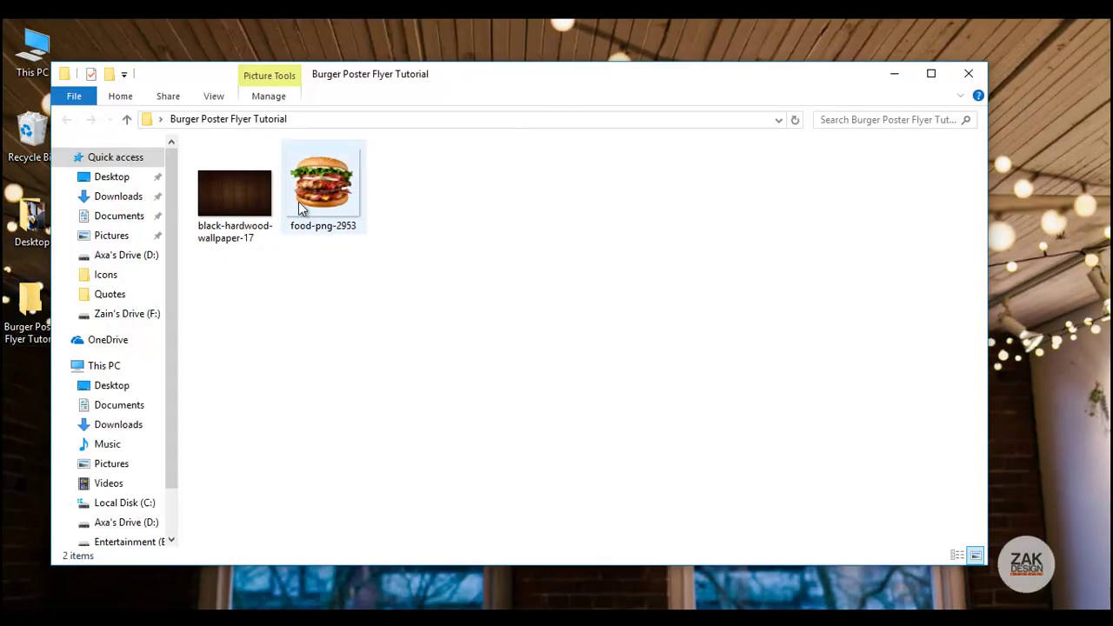
double_click(493, 83)
drag(172, 161, 502, 443)
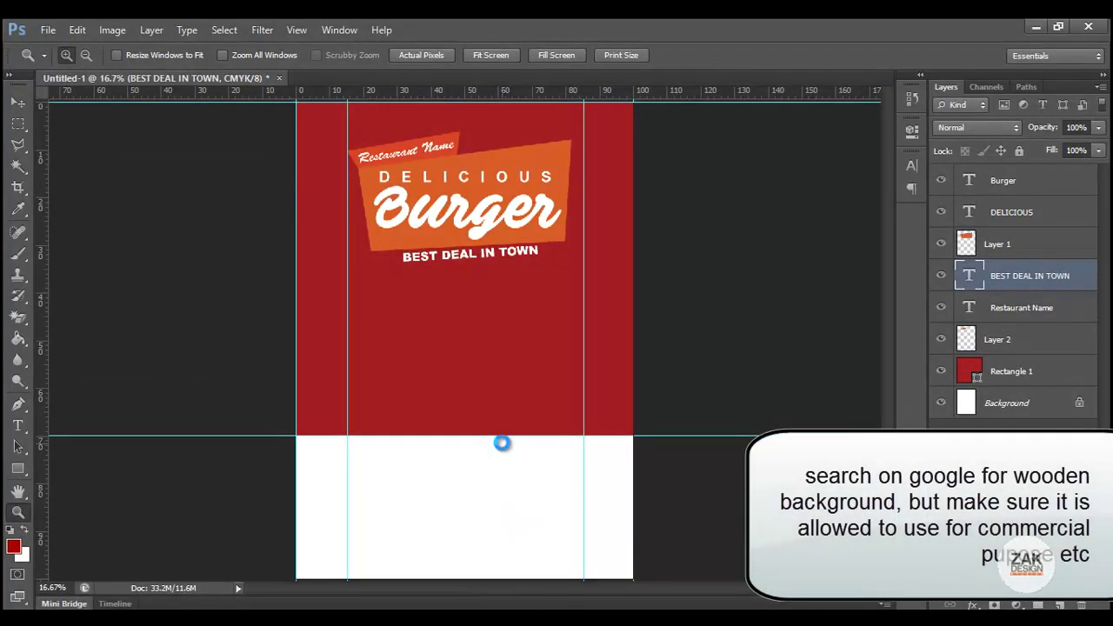
Step: Commit the placed wood wallpaper and move it down to the poster's bottom
key(Return)
key(z)
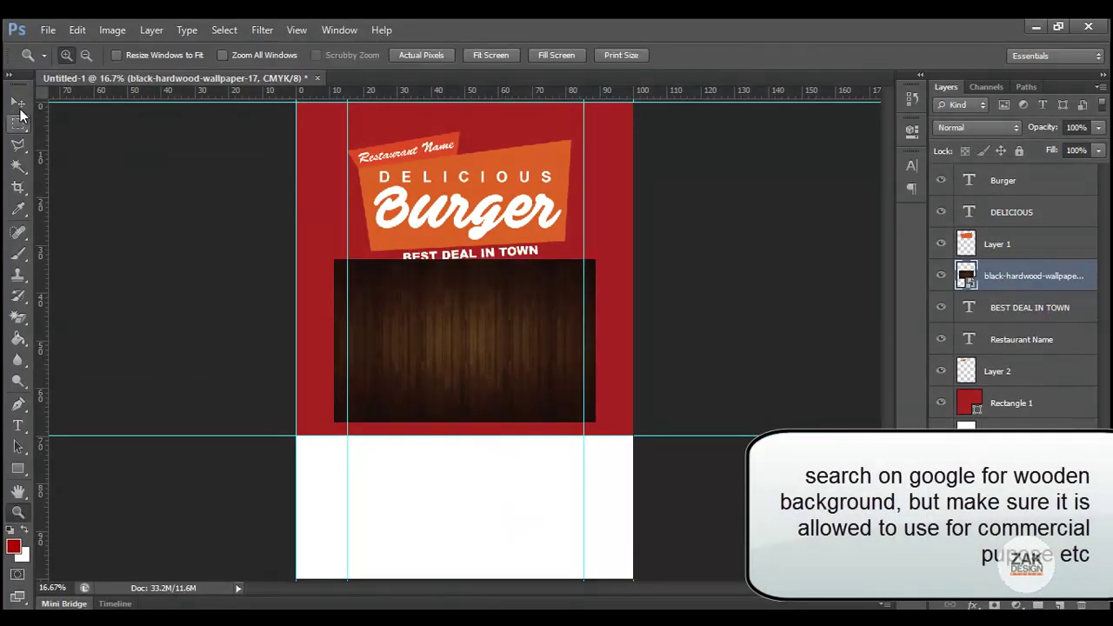
click(18, 103)
drag(423, 360, 428, 516)
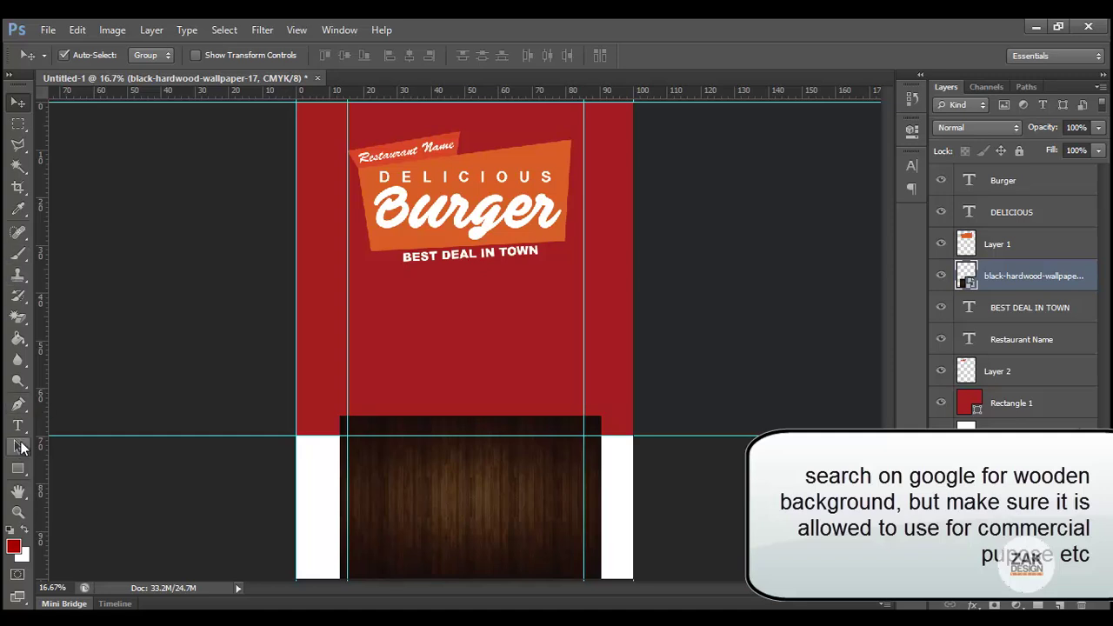
Step: Zoom out around the page and browse the layer list and Edit menu without changes
click(19, 512)
click(86, 55)
click(445, 330)
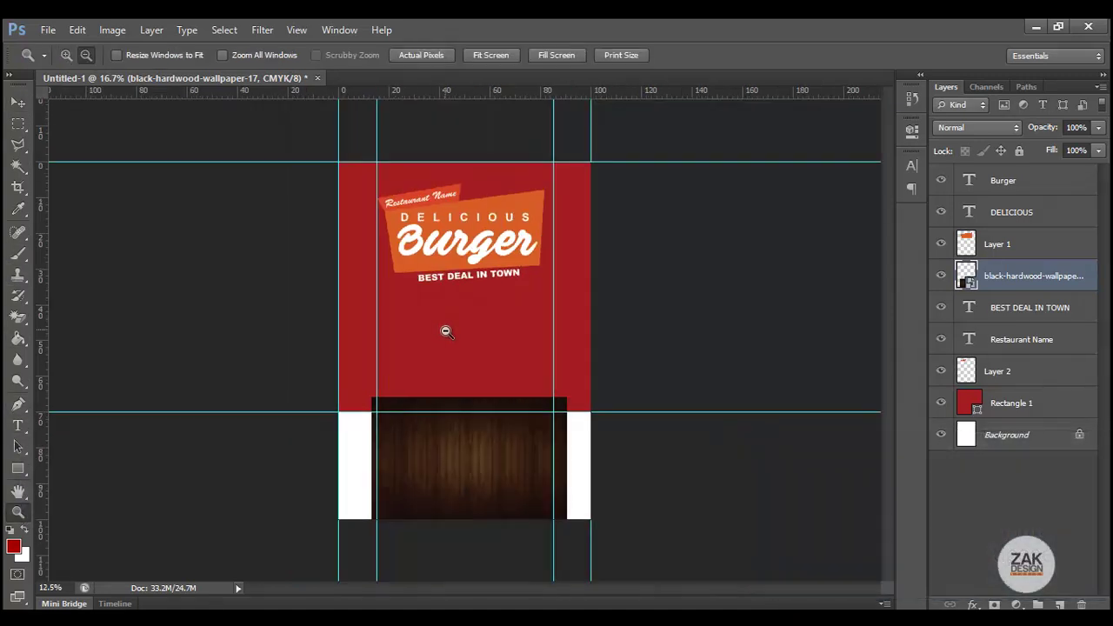
click(453, 398)
click(409, 393)
click(10, 104)
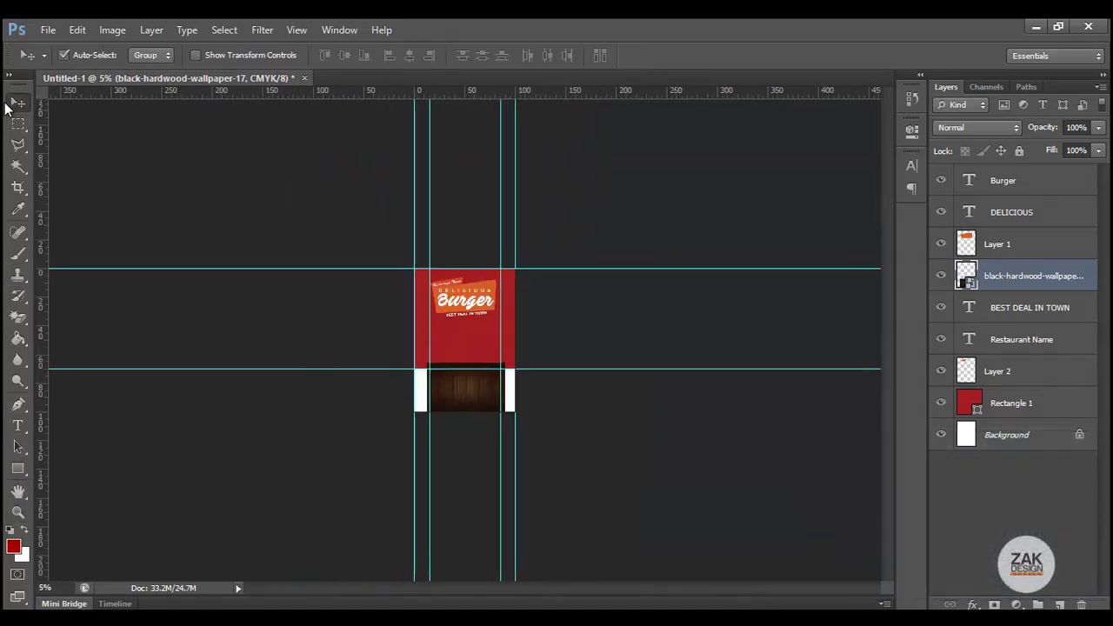
right_click(477, 389)
click(522, 397)
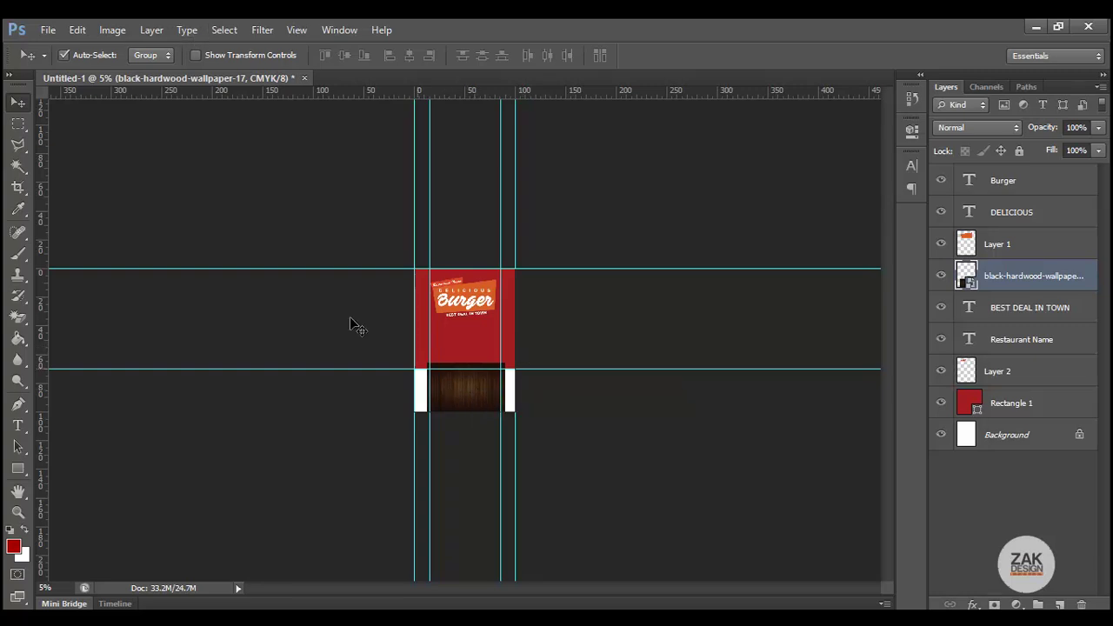
click(80, 29)
mouse_move(131, 334)
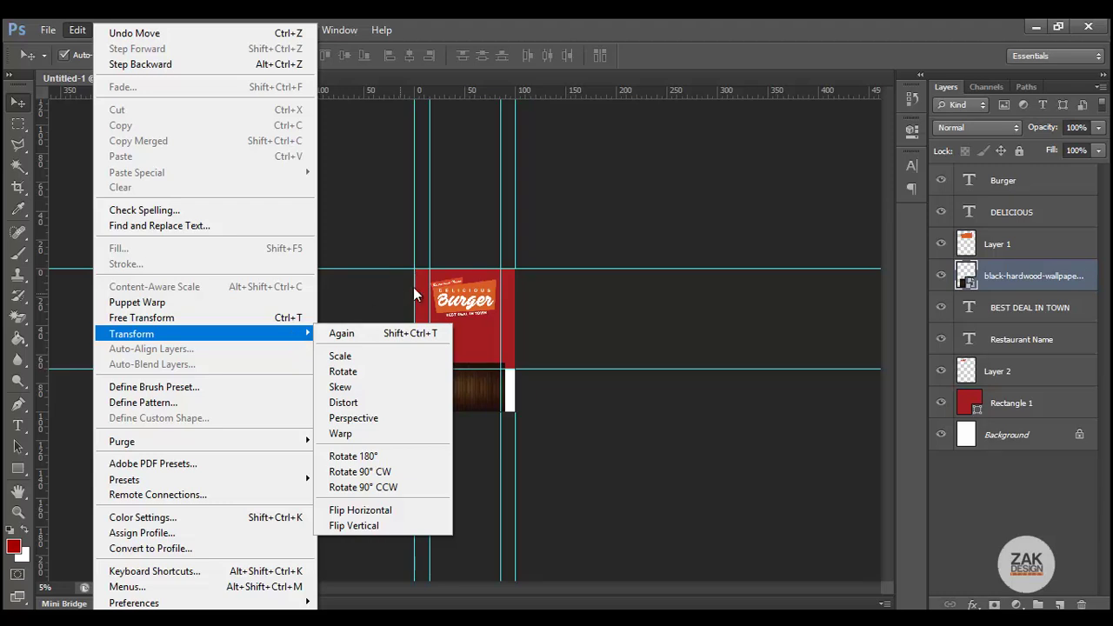
click(461, 299)
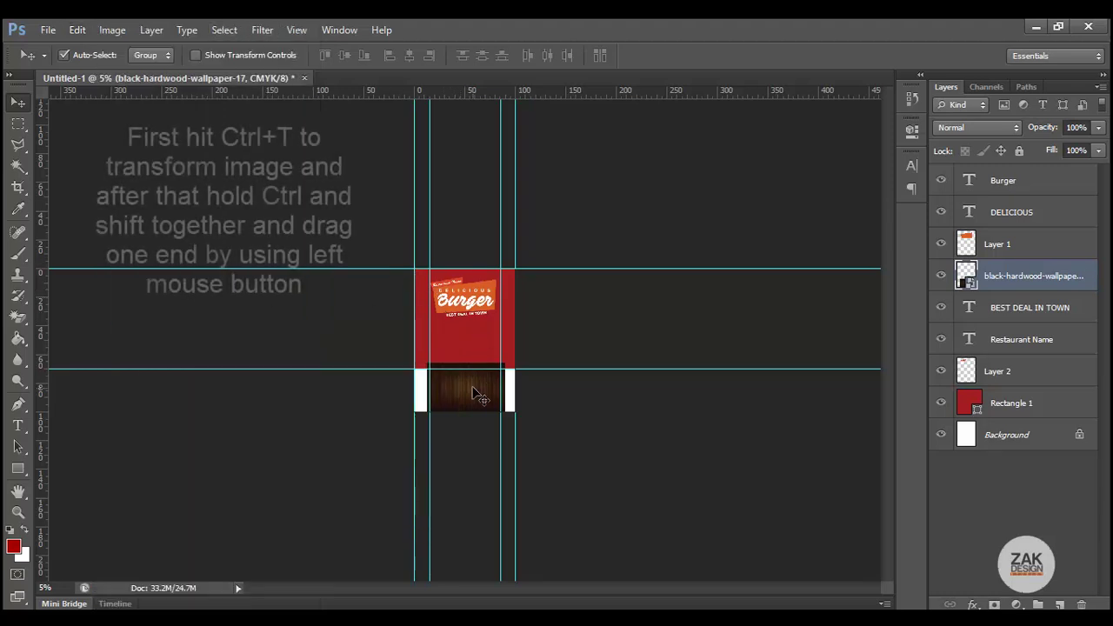
Step: Skew the wood wallpaper into a wide perspective floor across the poster bottom
key(ctrl+t)
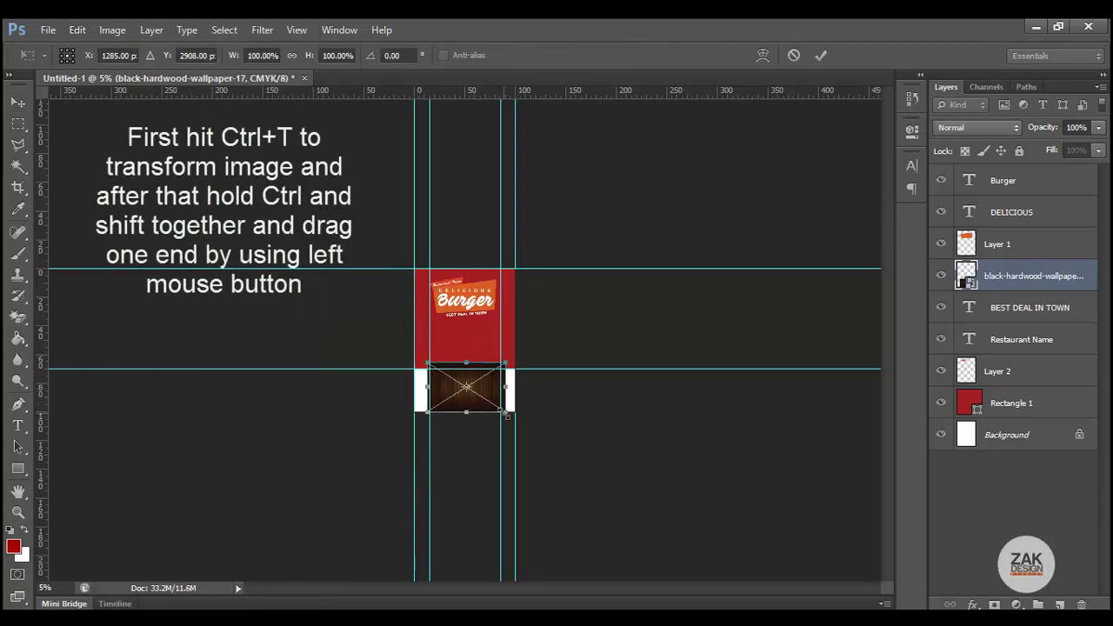
drag(509, 417, 589, 422)
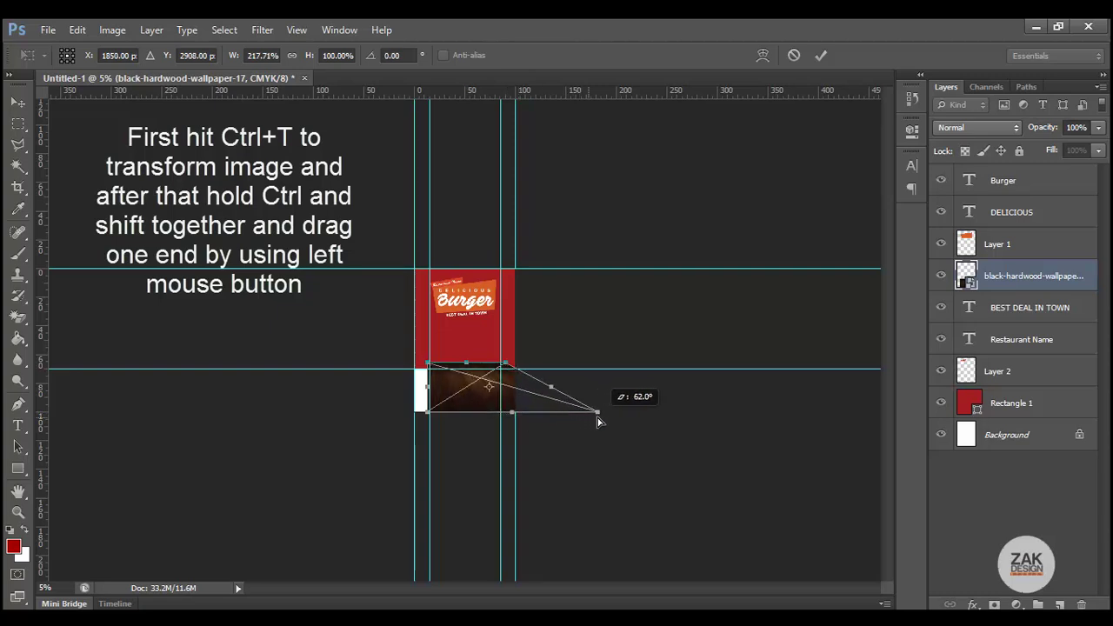
drag(589, 419, 614, 417)
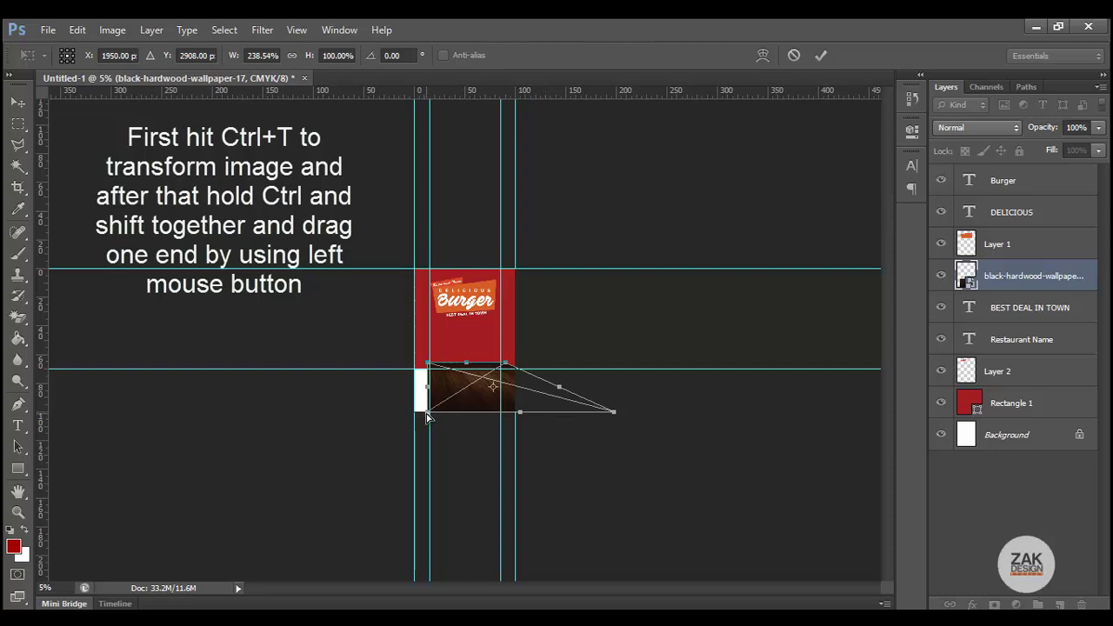
drag(426, 418, 269, 412)
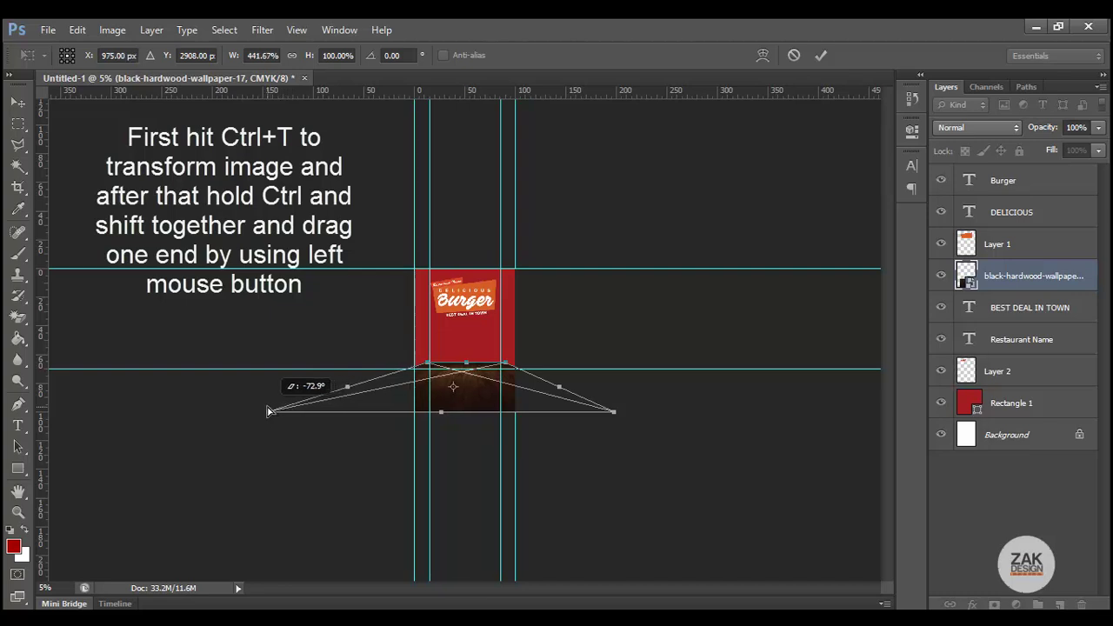
mouse_move(265, 411)
mouse_down()
mouse_move(294, 414)
mouse_move(273, 414)
mouse_up()
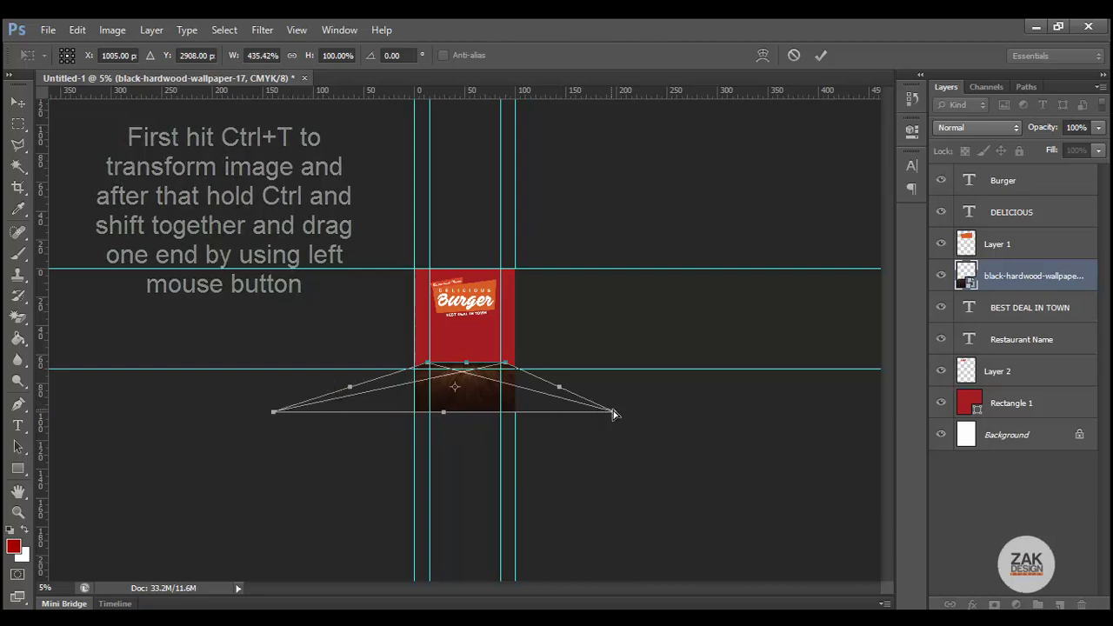
drag(613, 412, 661, 416)
drag(428, 369, 415, 372)
drag(507, 366, 517, 367)
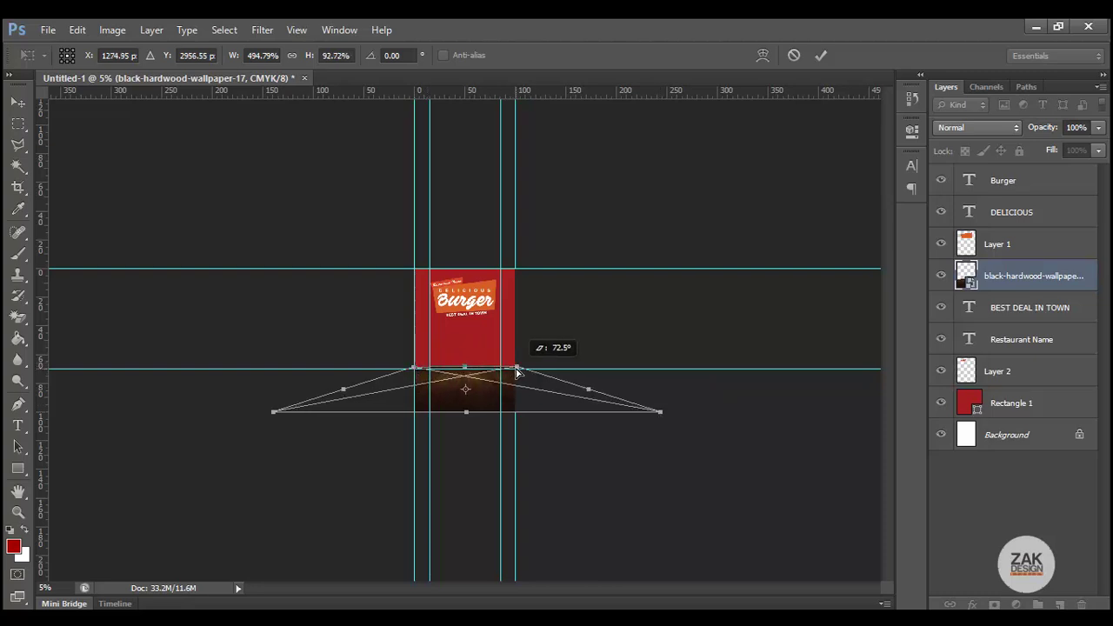
click(18, 512)
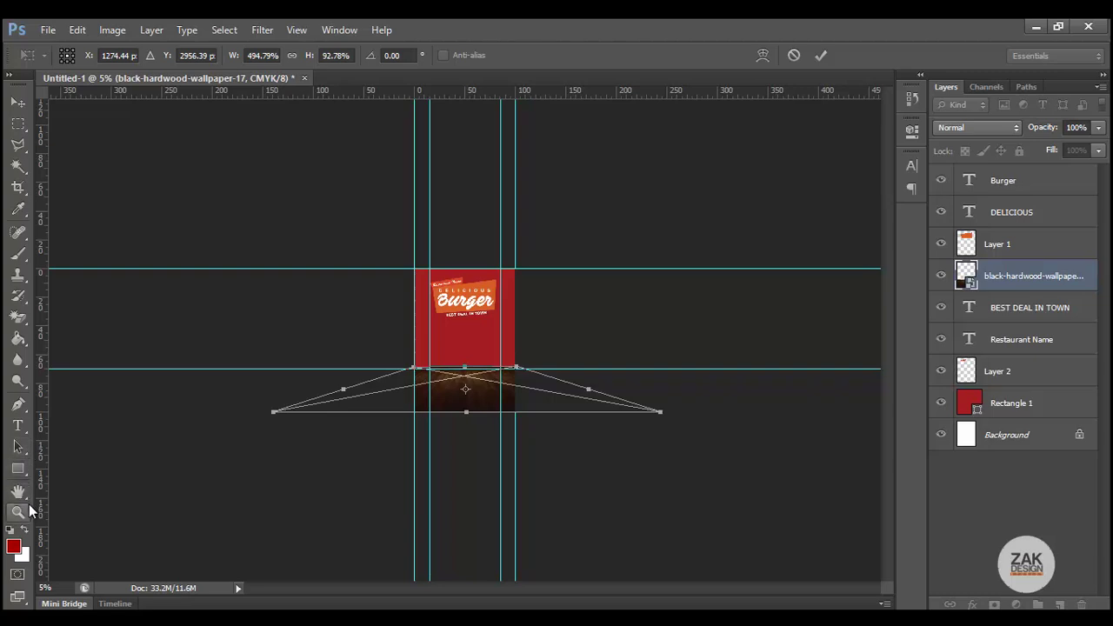
alt+click(462, 385)
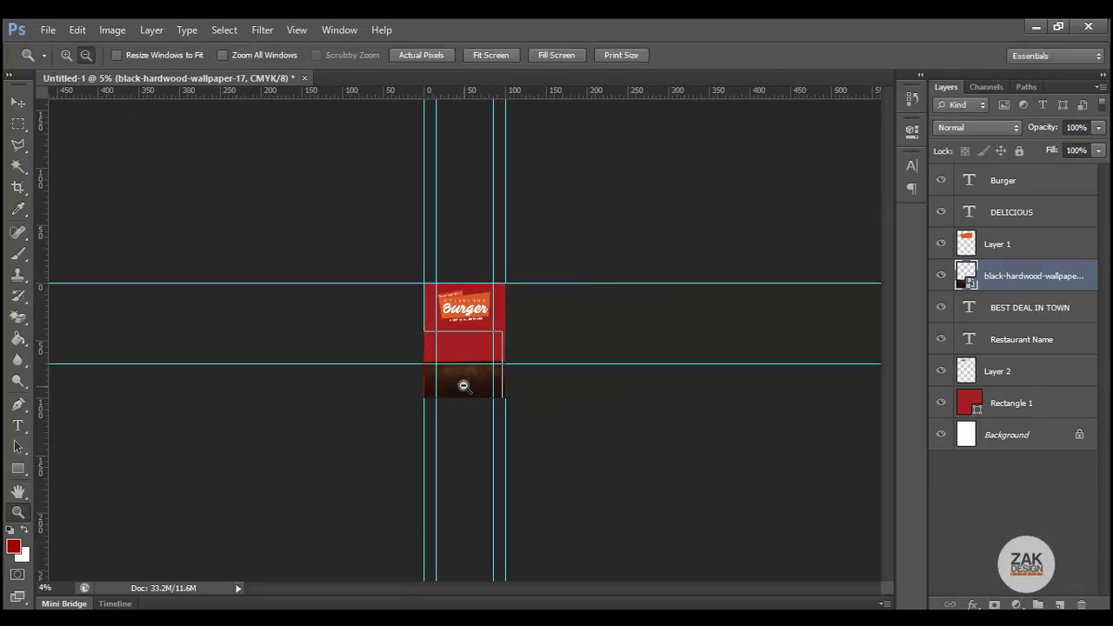
drag(493, 370, 481, 370)
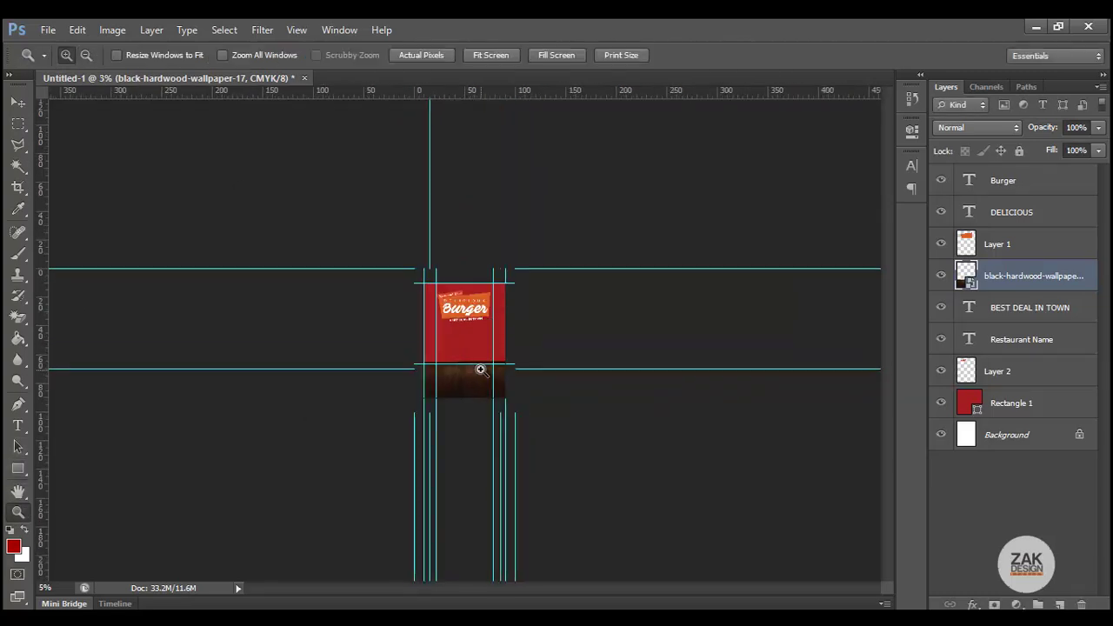
Step: Hide the guides and drag the food-png-2953 burger image into the poster
click(18, 101)
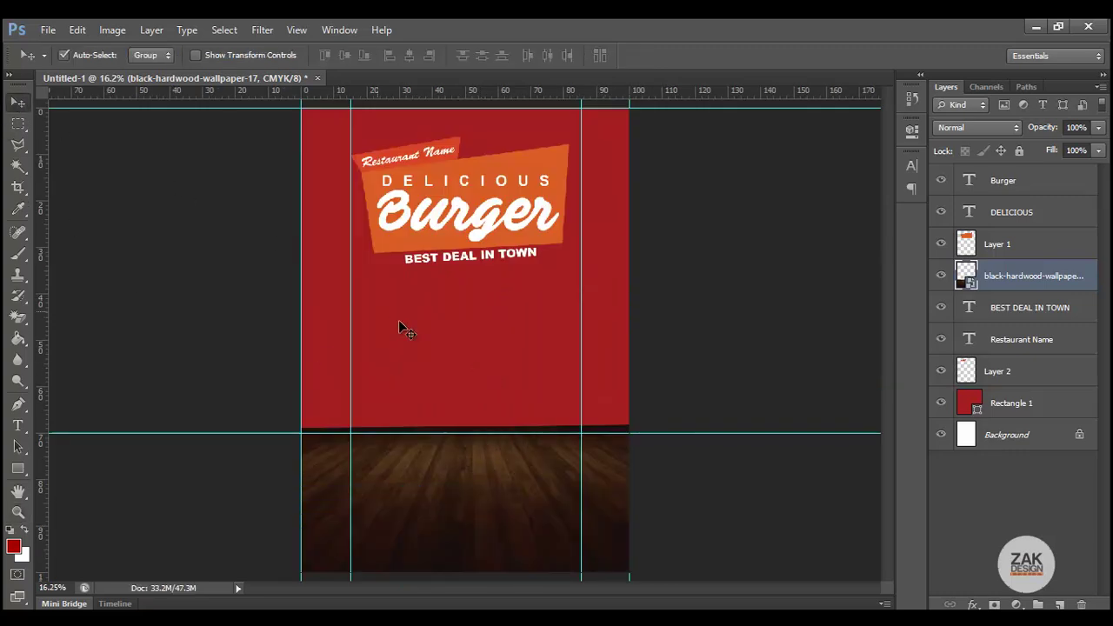
key(ctrl+semicolon)
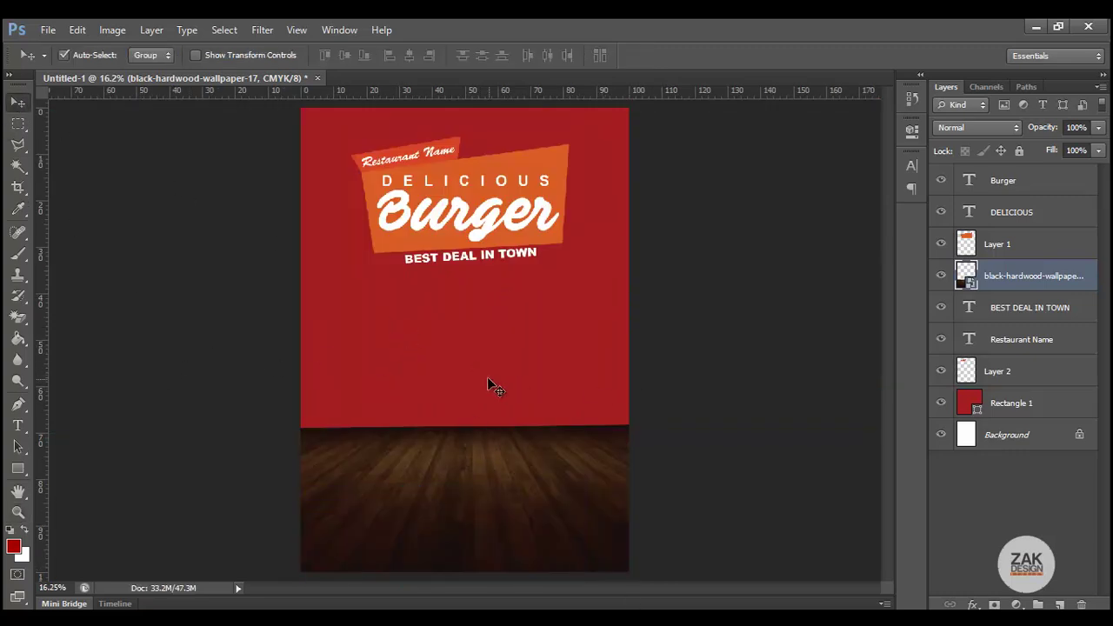
click(1036, 27)
click(276, 169)
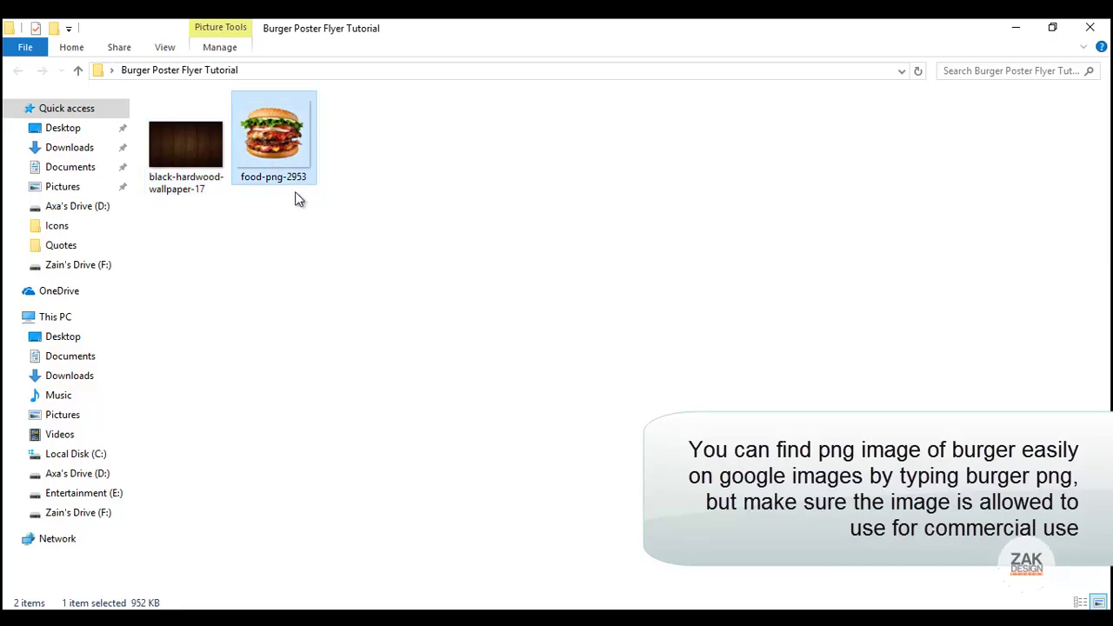
drag(295, 193, 458, 407)
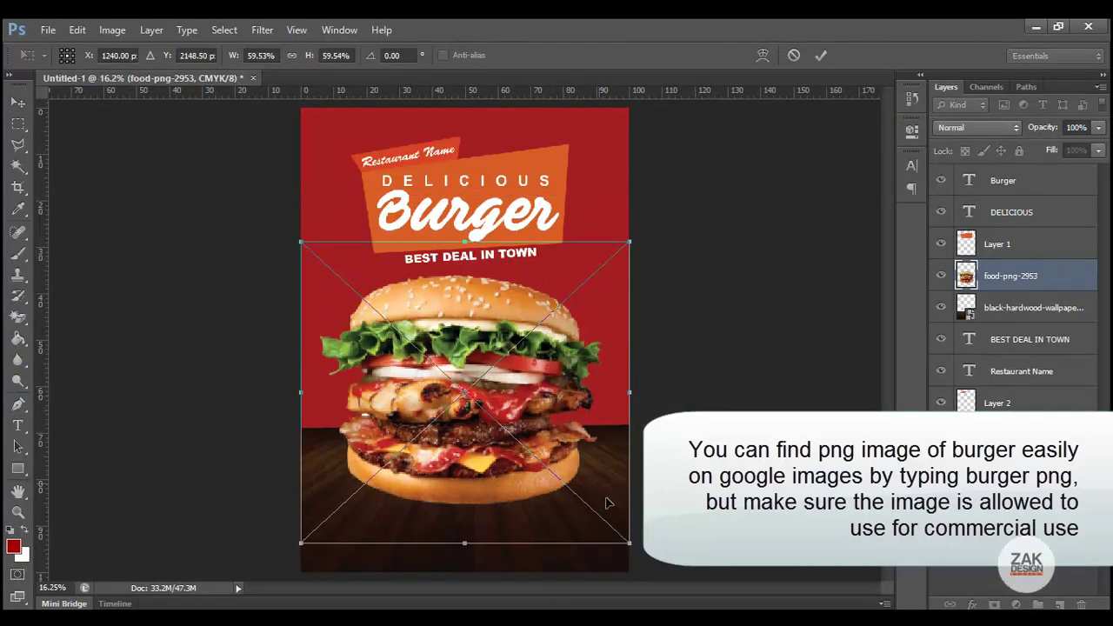
Step: Shrink the burger onto the wooden floor, add a guide beneath it, and create an empty layer
drag(626, 541, 595, 526)
key(Return)
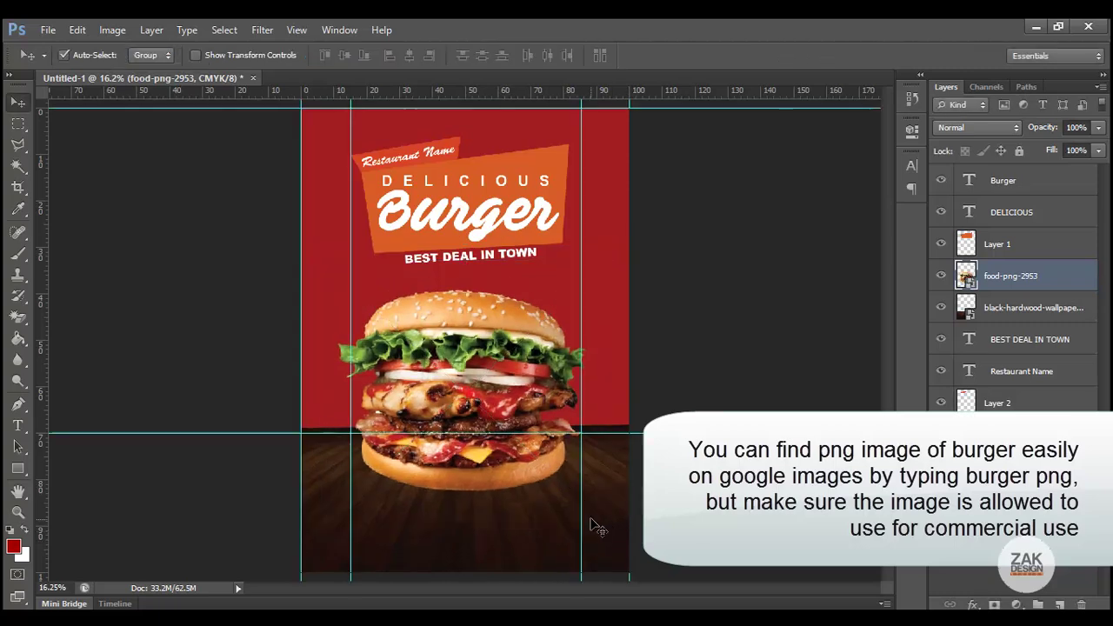
drag(469, 380, 473, 384)
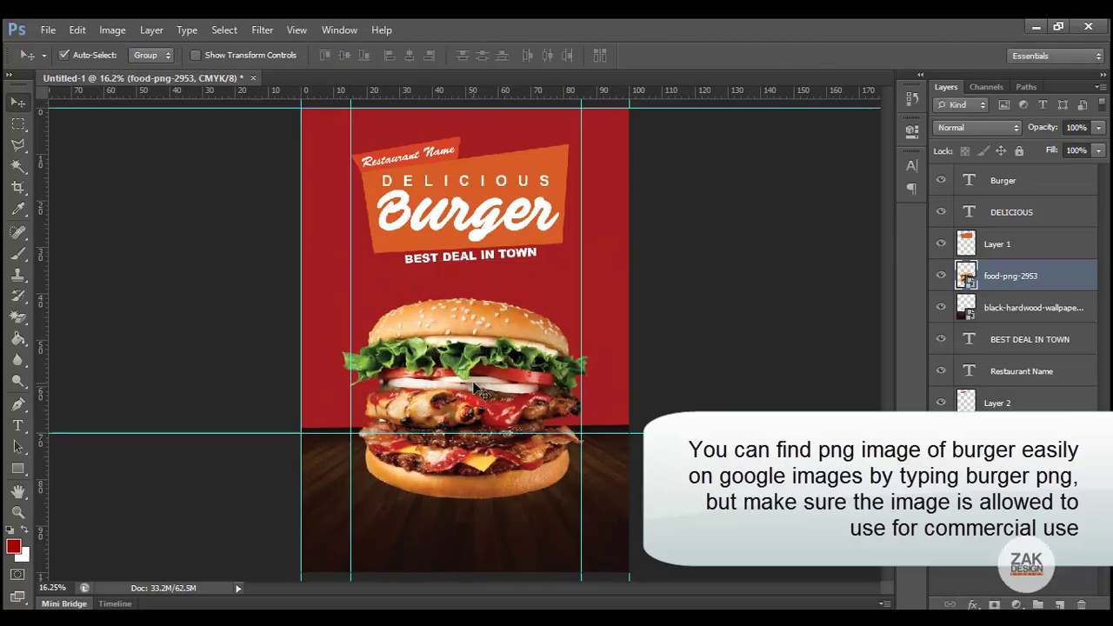
drag(491, 94, 466, 494)
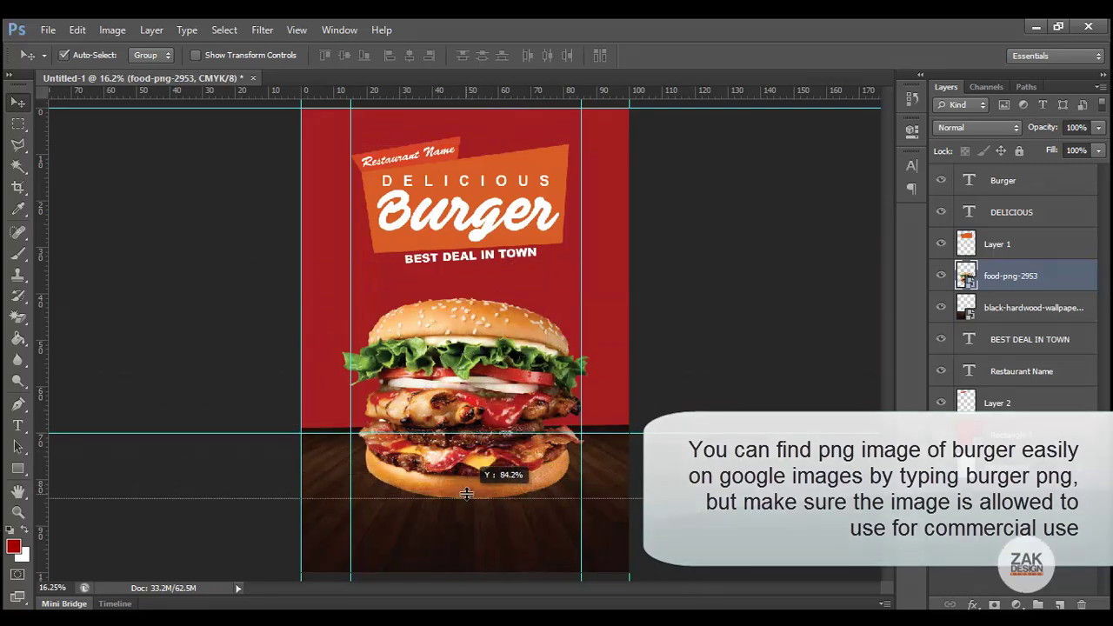
drag(465, 494, 465, 496)
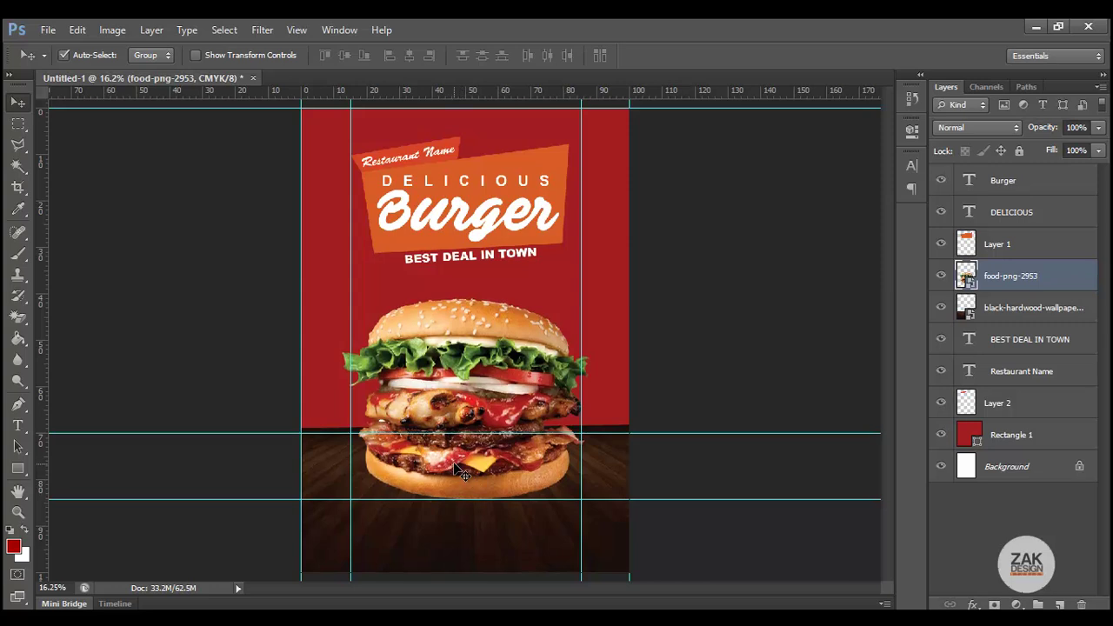
key(Left)
key(Left)
key(Left)
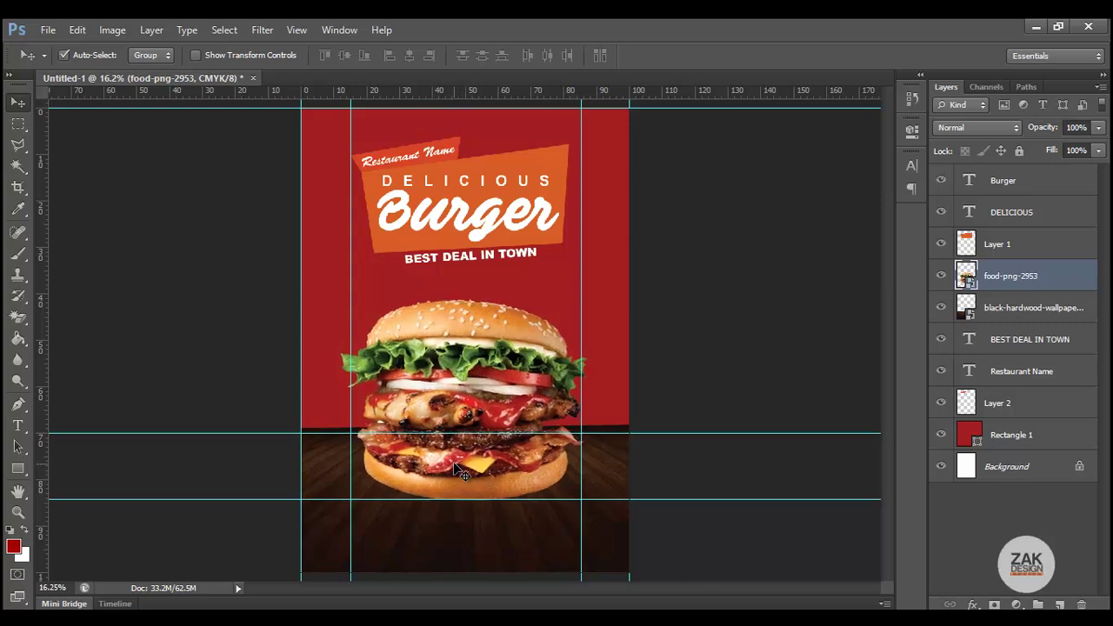
click(1060, 604)
Step: Move the new layer below the burger, ready the Elliptical Marquee, and sample near-black foreground
drag(1008, 276, 1008, 311)
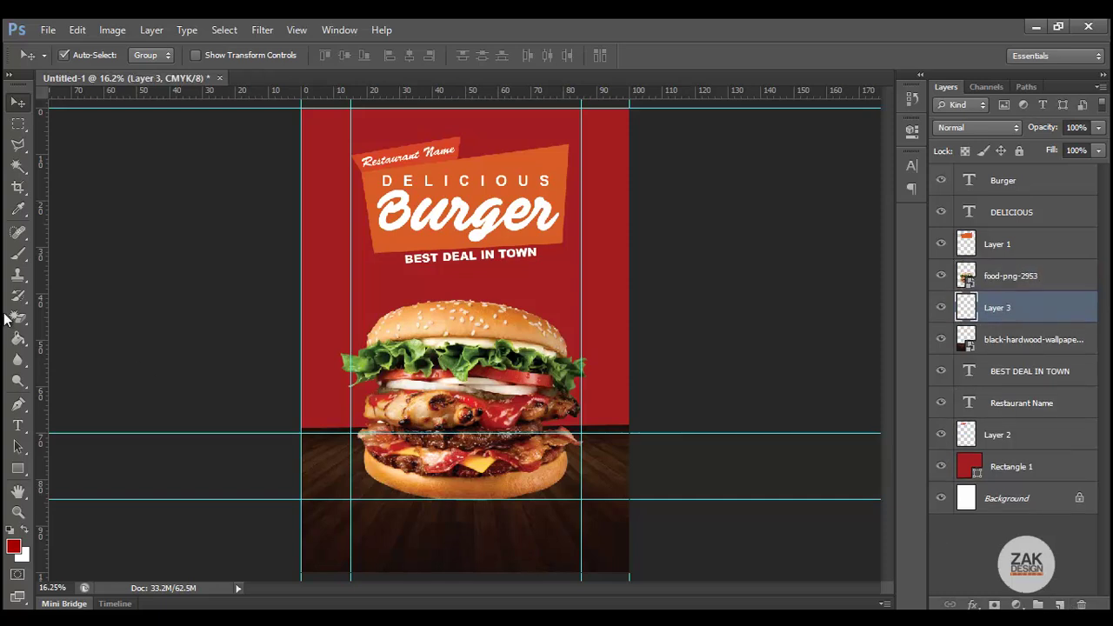
click(18, 469)
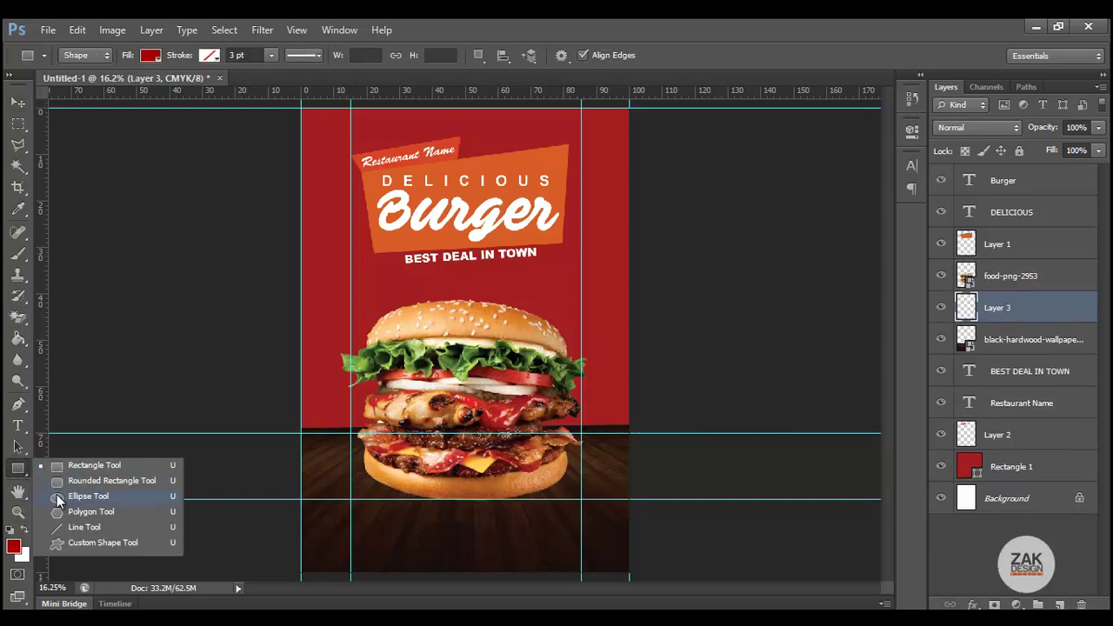
click(59, 497)
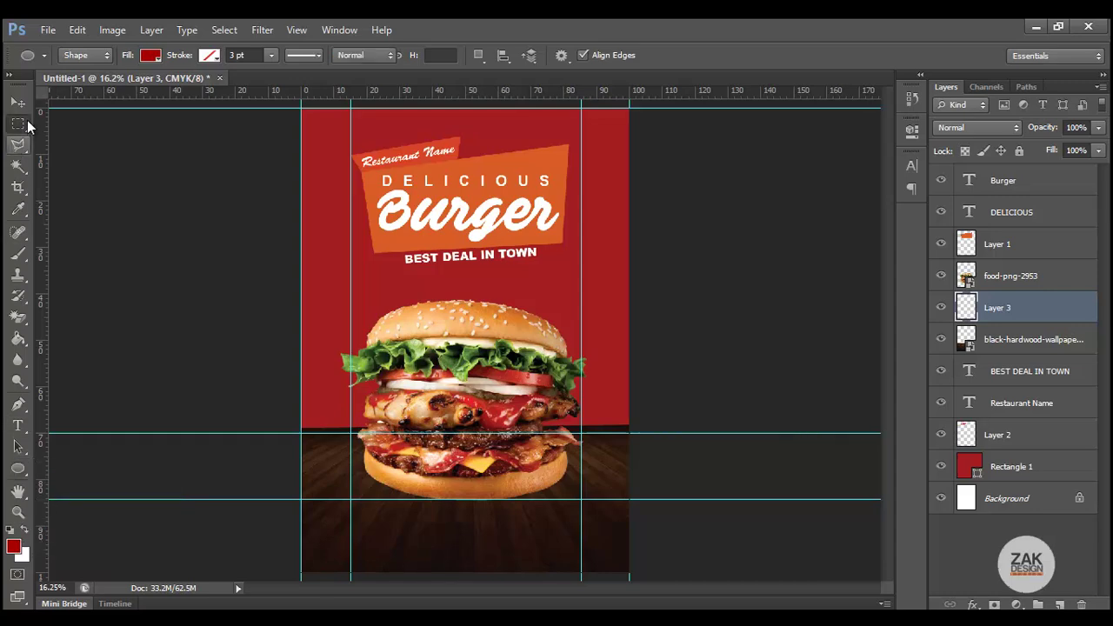
right_click(17, 123)
click(66, 137)
click(17, 548)
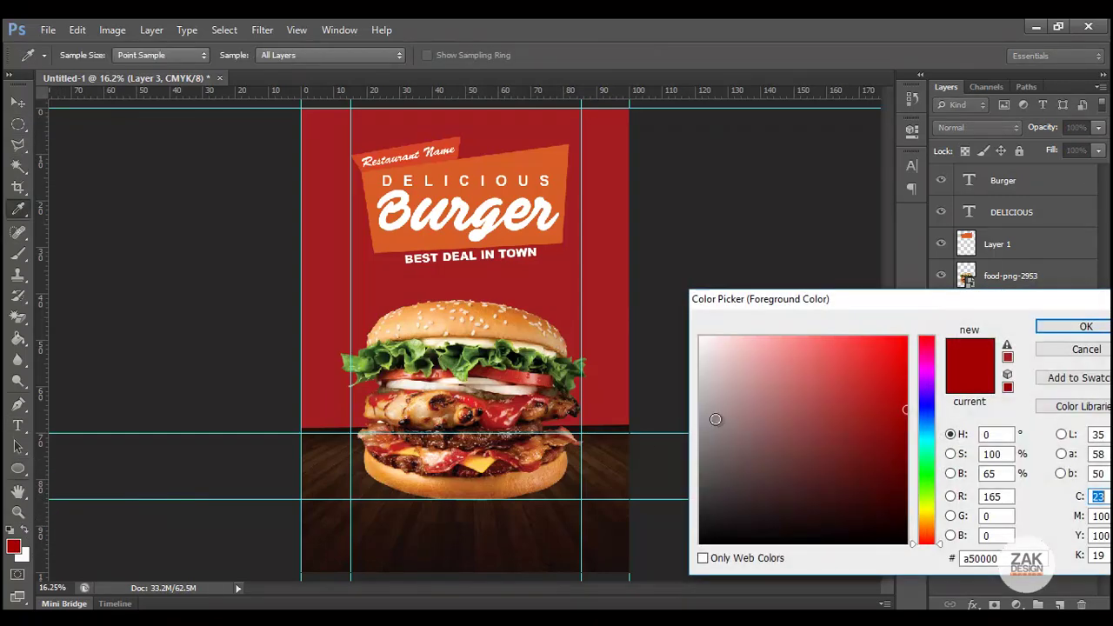
drag(677, 514, 666, 534)
click(1047, 330)
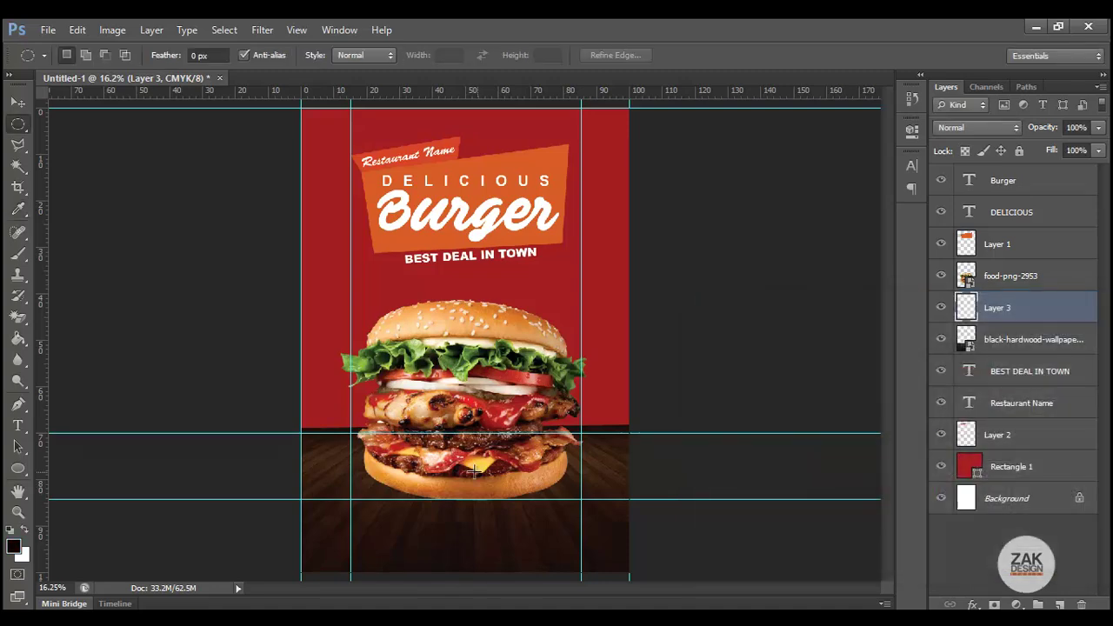
Step: Fill an oval selection under the burger with near-black, then deselect
drag(354, 485, 594, 508)
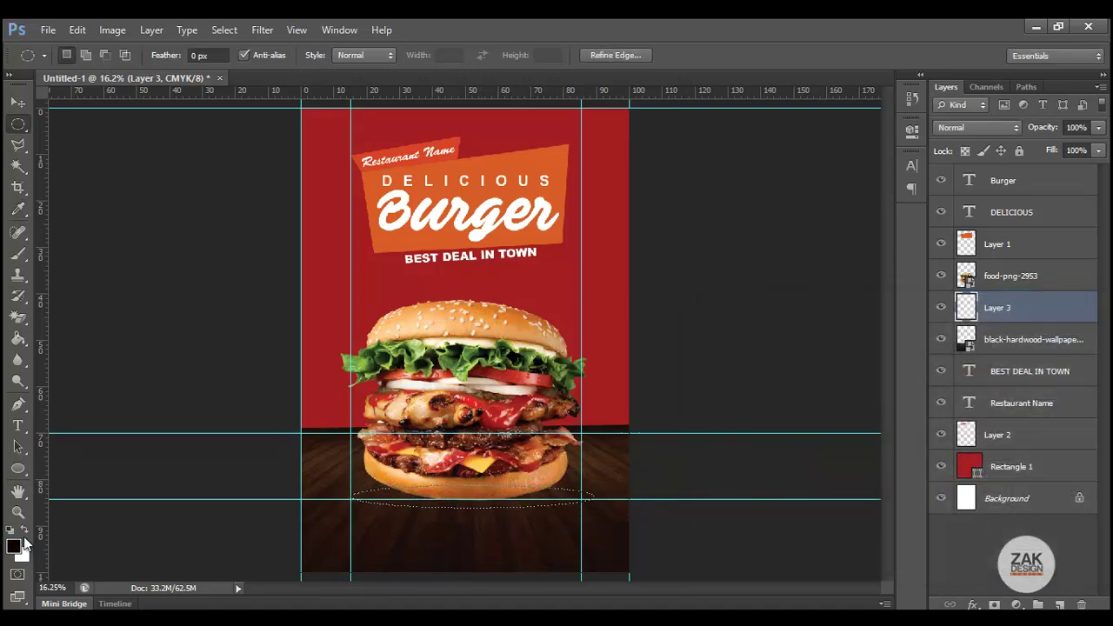
click(17, 338)
click(510, 502)
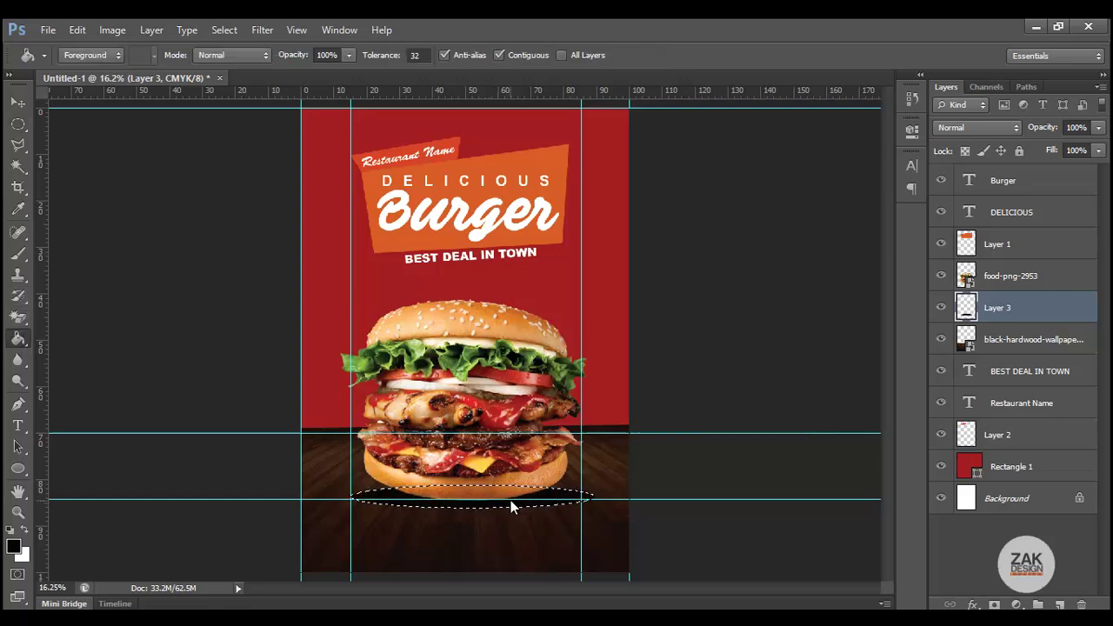
click(223, 30)
click(234, 63)
key(v)
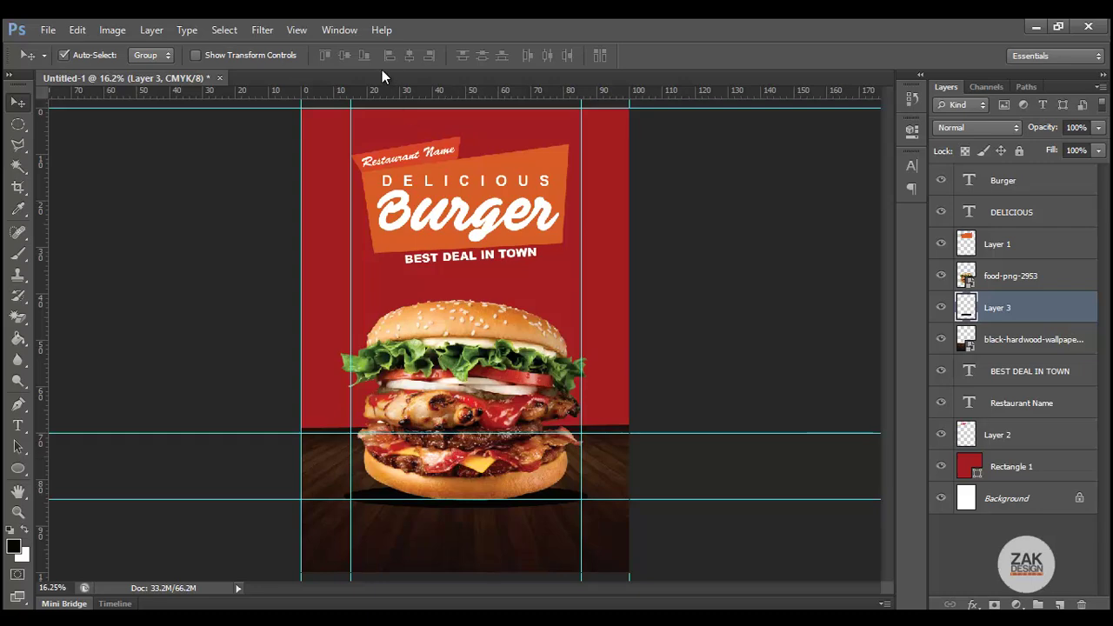
Step: Blur the oval shadow with a 33.2 px Gaussian Blur and hide the guides
click(261, 30)
mouse_move(271, 194)
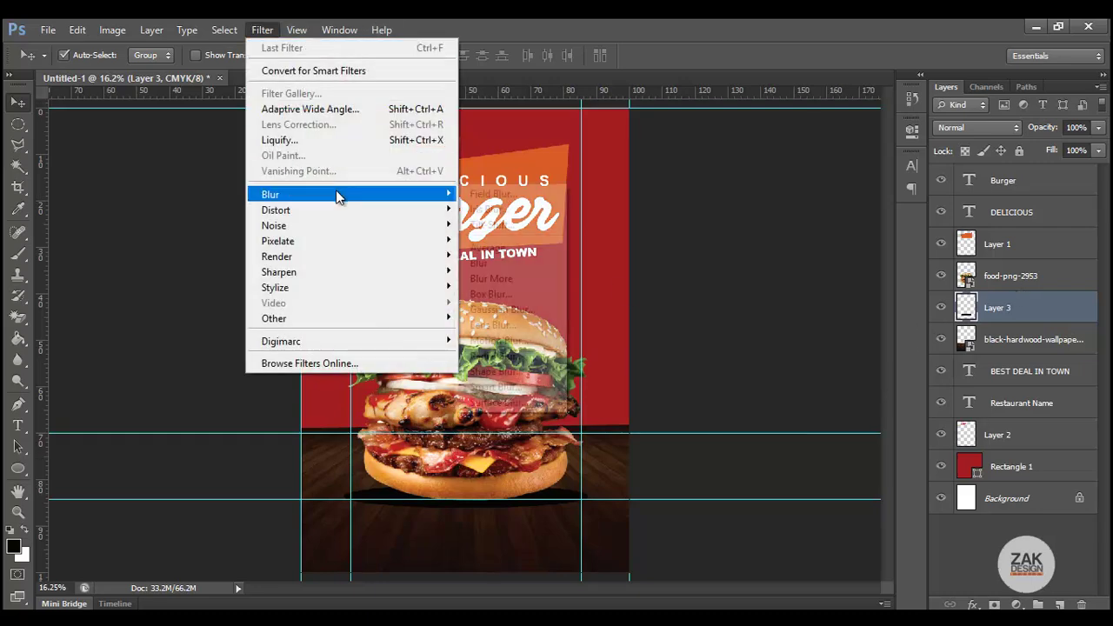
click(505, 307)
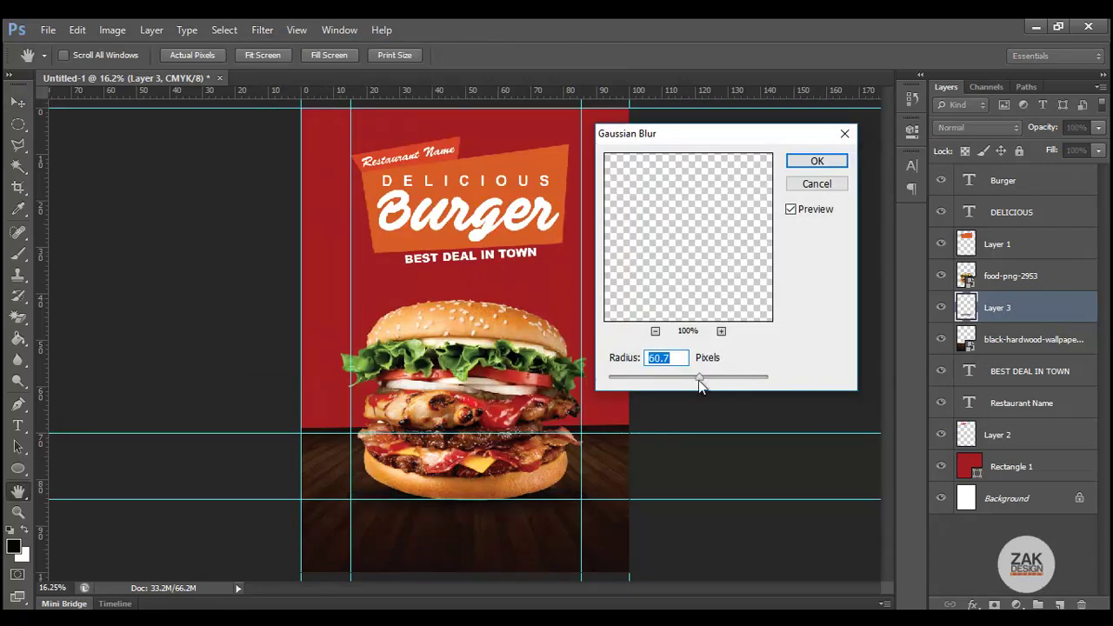
drag(698, 380, 680, 385)
click(818, 162)
key(ctrl+h)
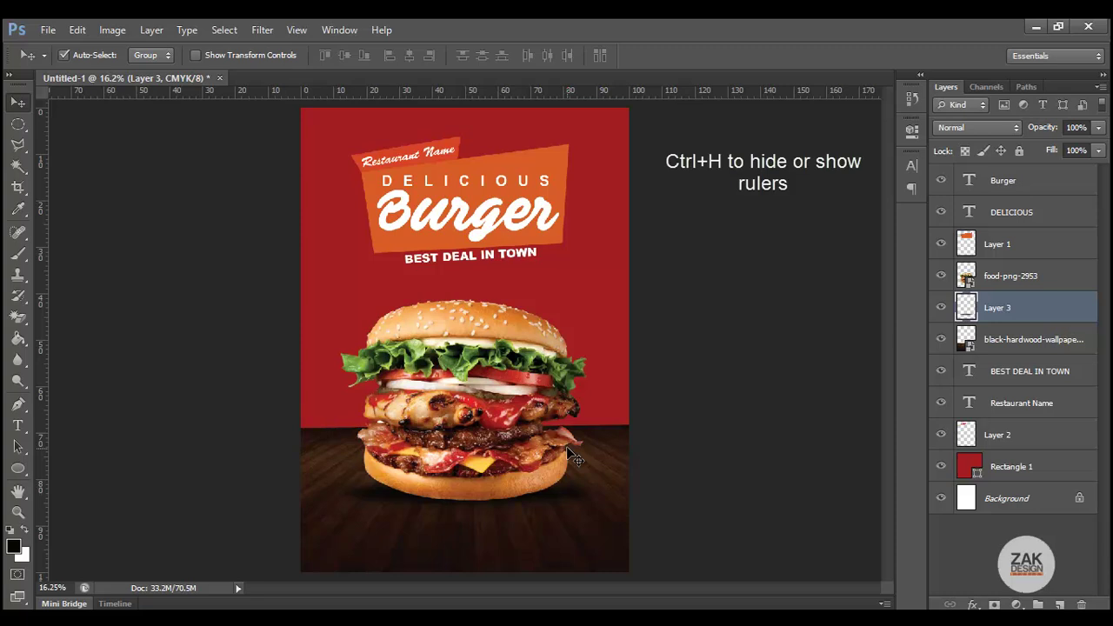
Step: Stretch the shadow to about 155% height and nudge it up-left under the burger
key(ctrl+t)
drag(467, 517, 469, 532)
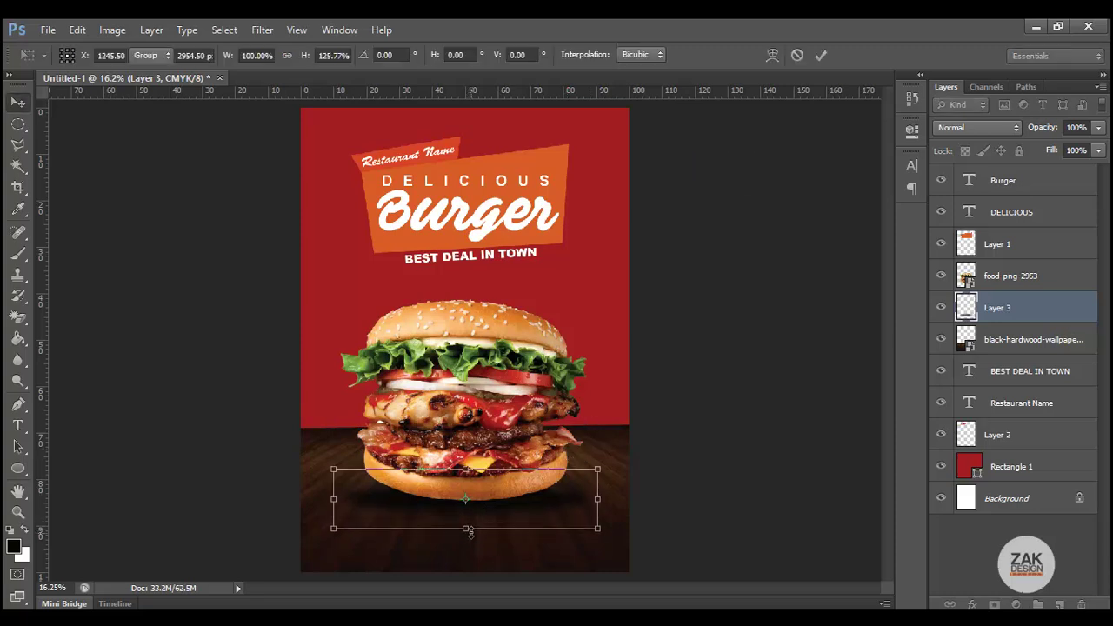
key(Return)
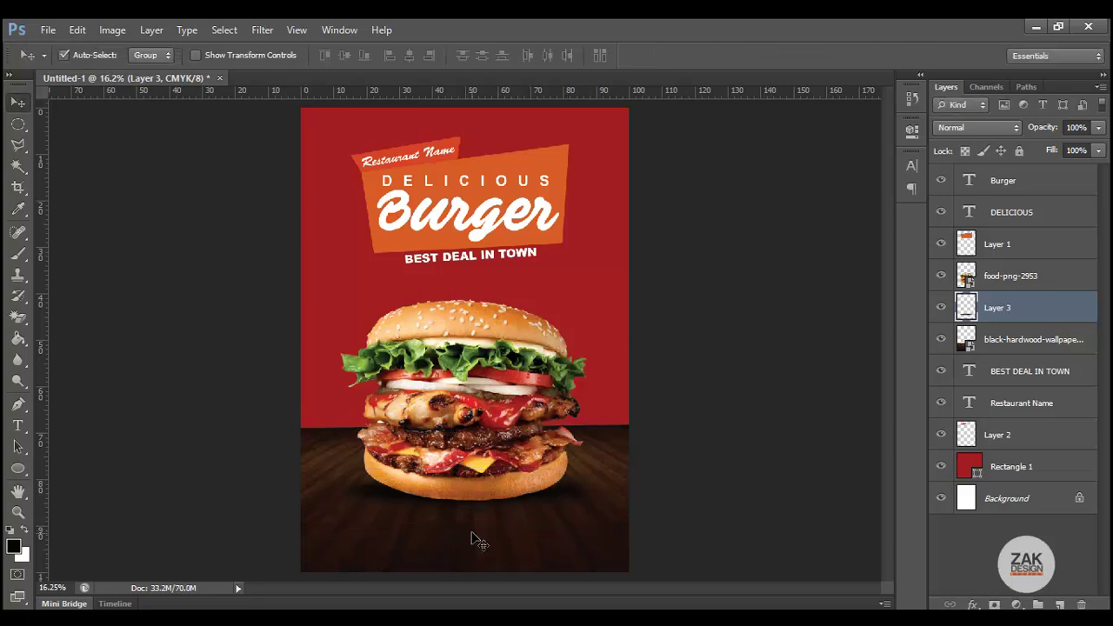
key(ctrl+t)
drag(468, 518, 473, 551)
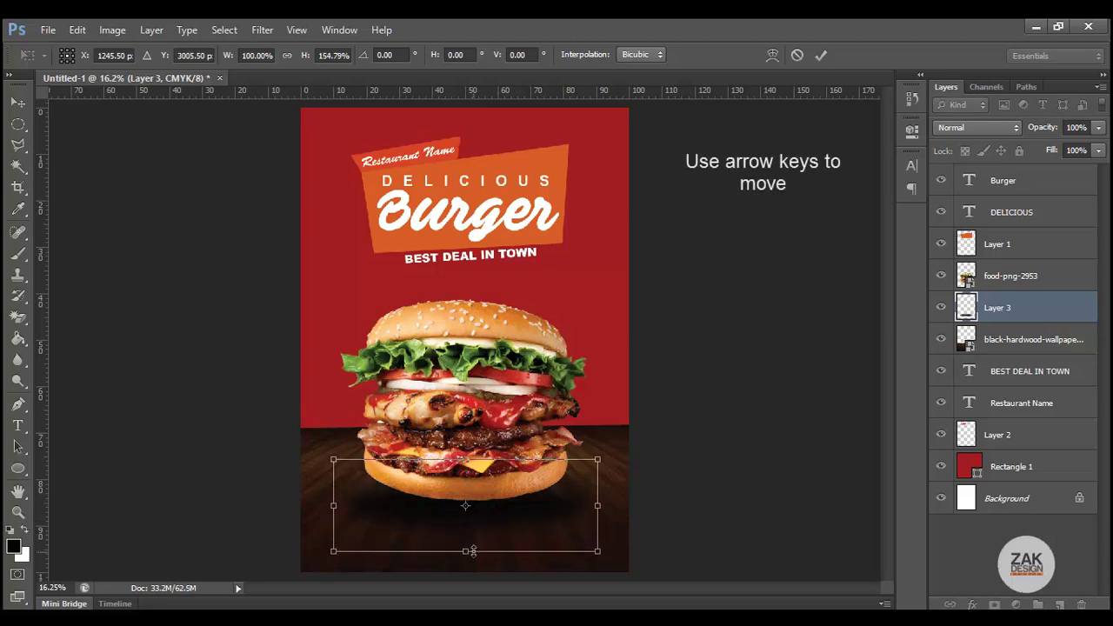
key(shift+Up)
key(shift+Up)
key(shift+Up)
key(shift+Up)
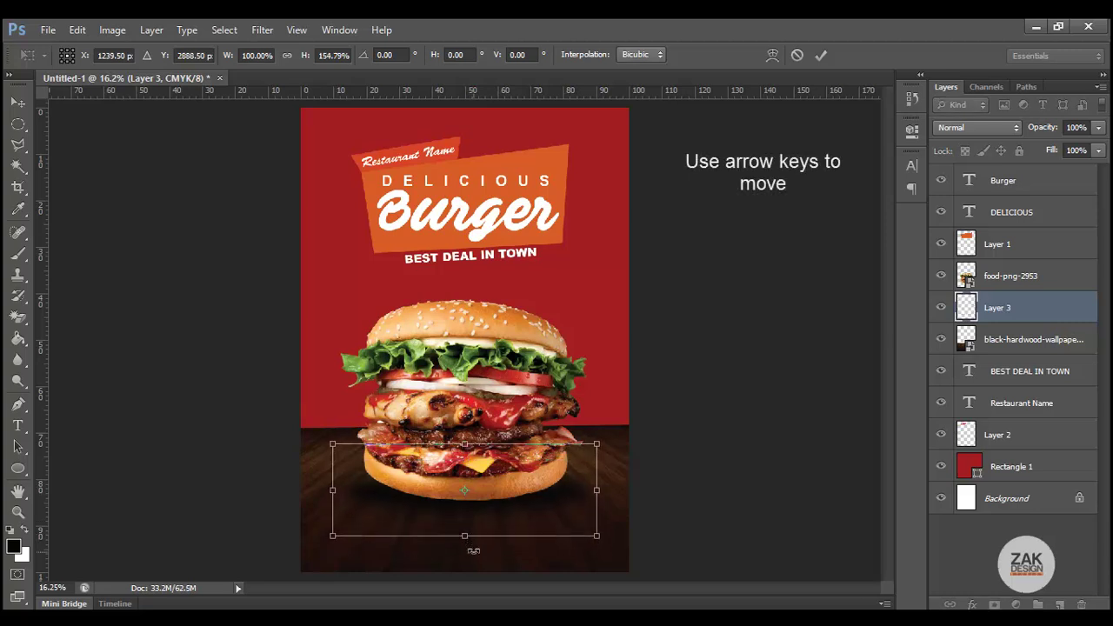
key(Up)
key(Up)
key(Up)
key(Left)
key(Left)
key(Left)
key(Return)
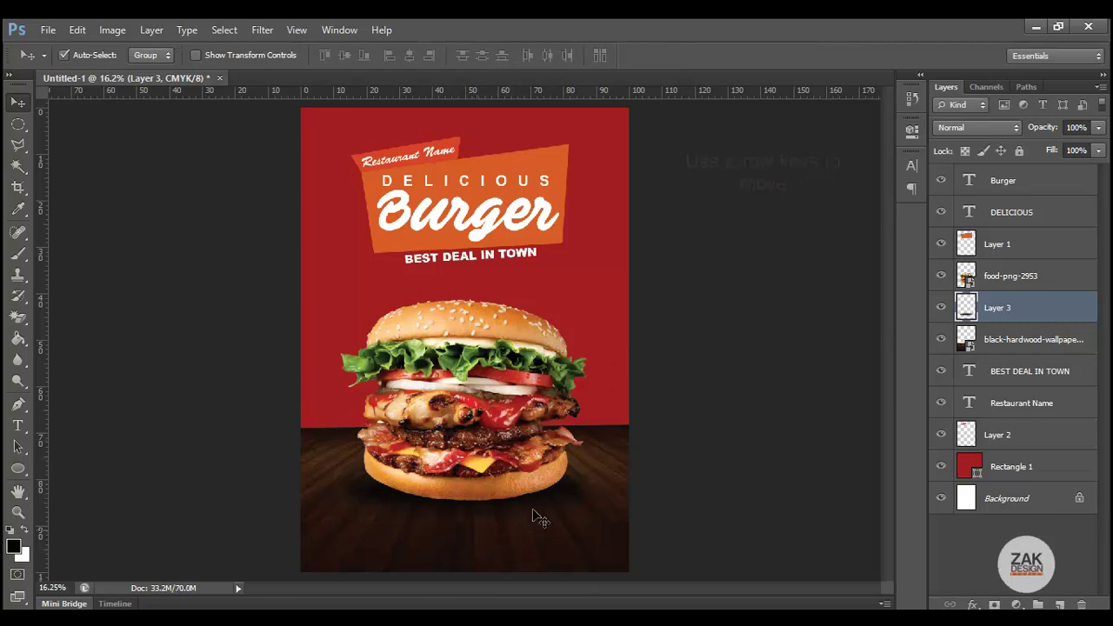
Step: Add Layer 4 above Rectangle 1 and enlarge a soft 0%-hardness brush to a huge size
click(1059, 604)
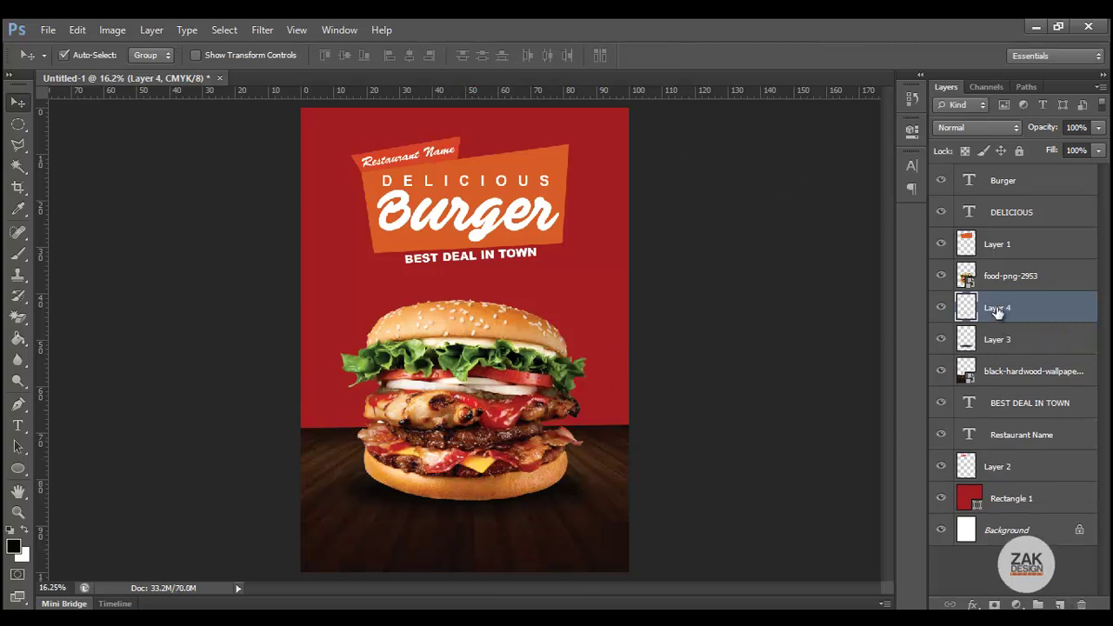
drag(996, 311, 981, 473)
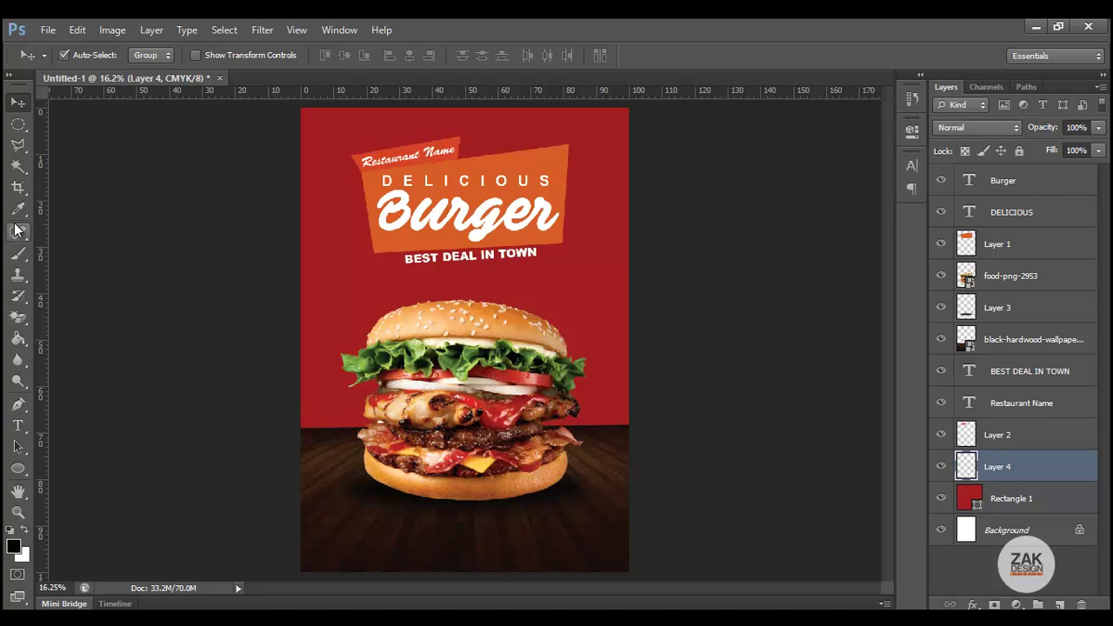
key(b)
click(77, 55)
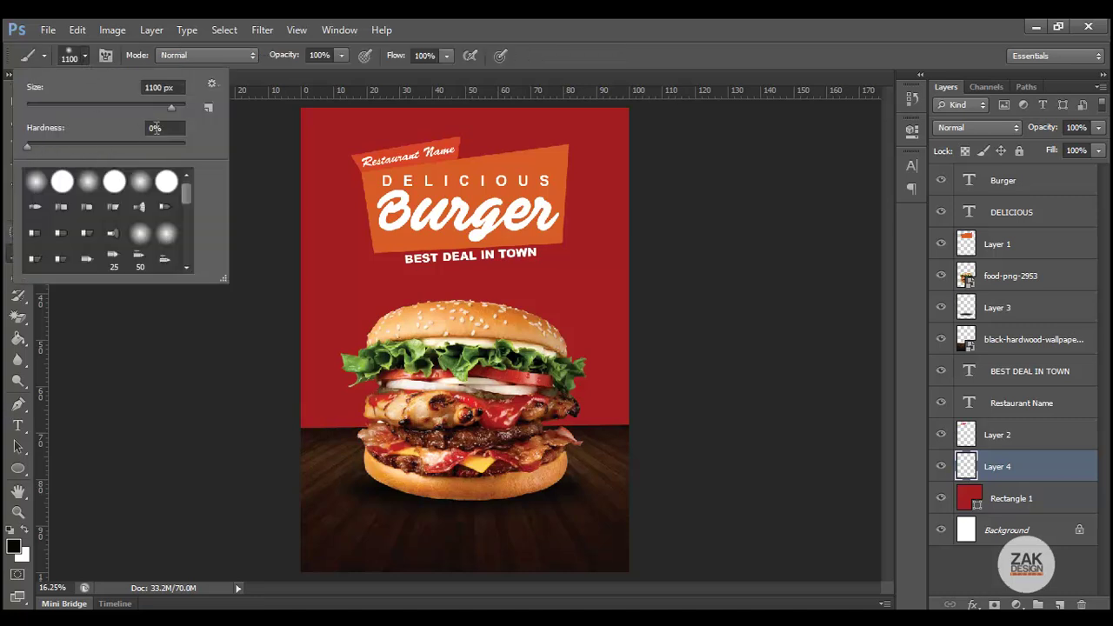
drag(172, 107, 178, 105)
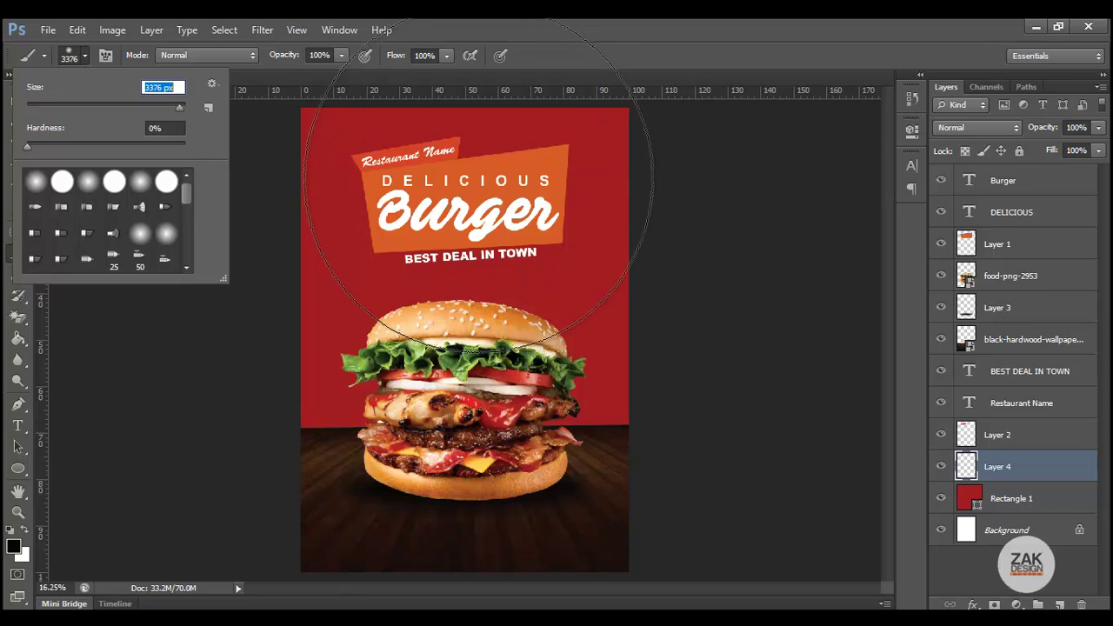
key(z)
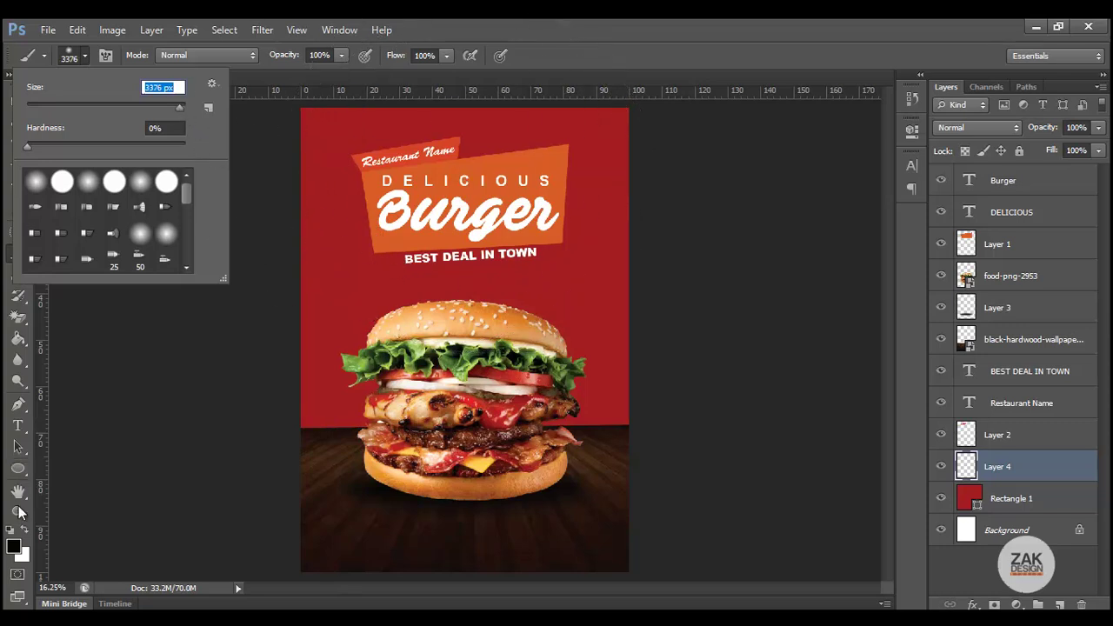
alt+click(452, 197)
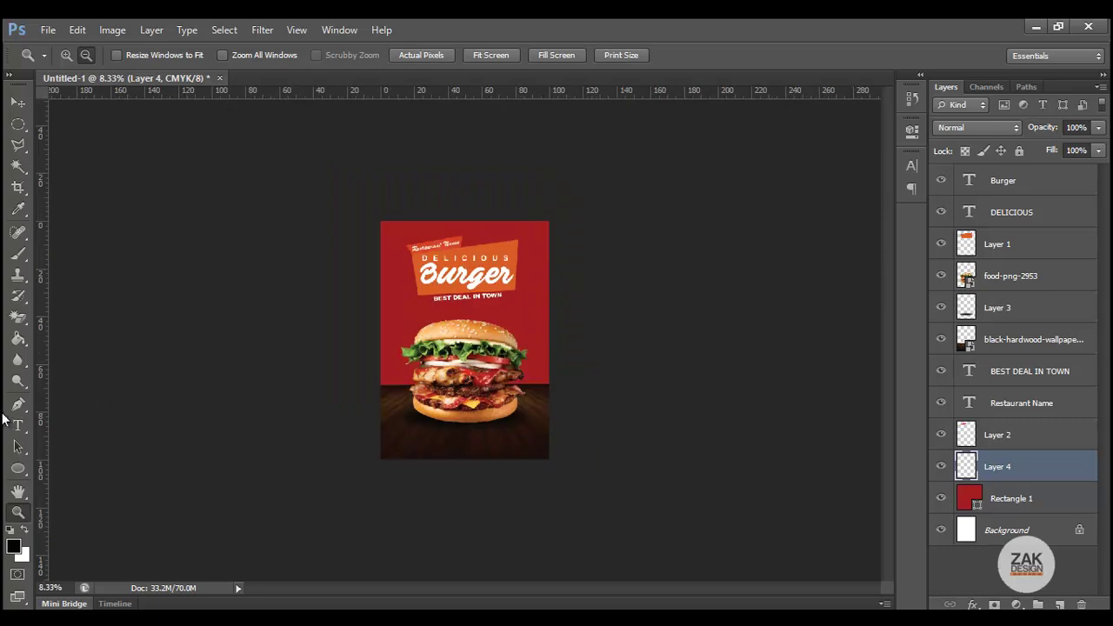
Step: Choose a dark red foreground and dab the poster top, undoing the second dab
click(17, 339)
right_click(18, 339)
click(17, 252)
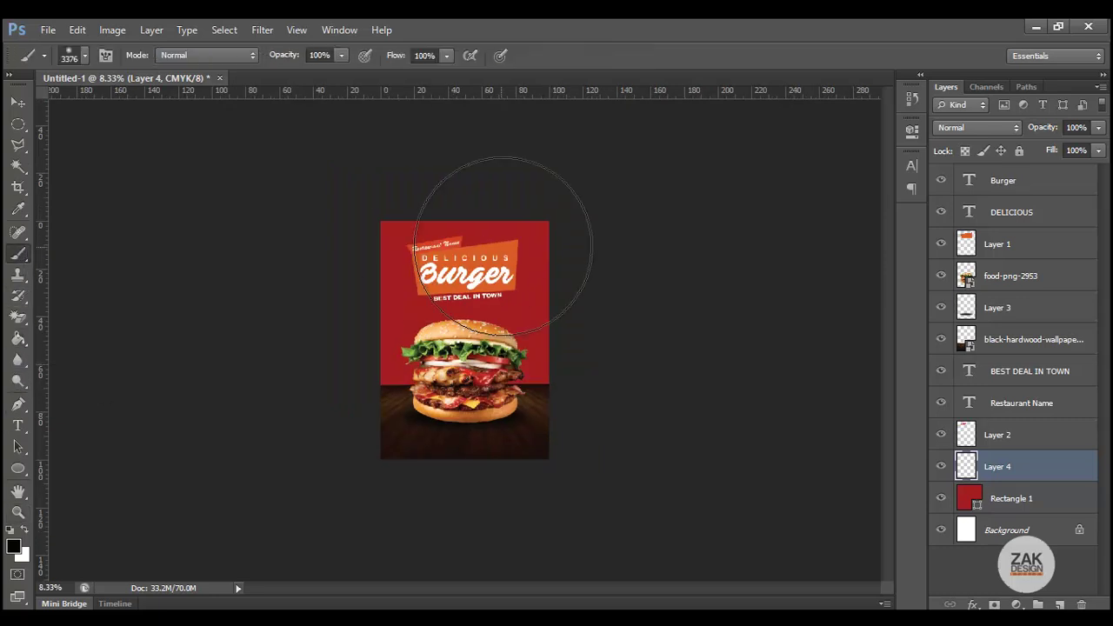
click(11, 546)
drag(844, 353, 909, 483)
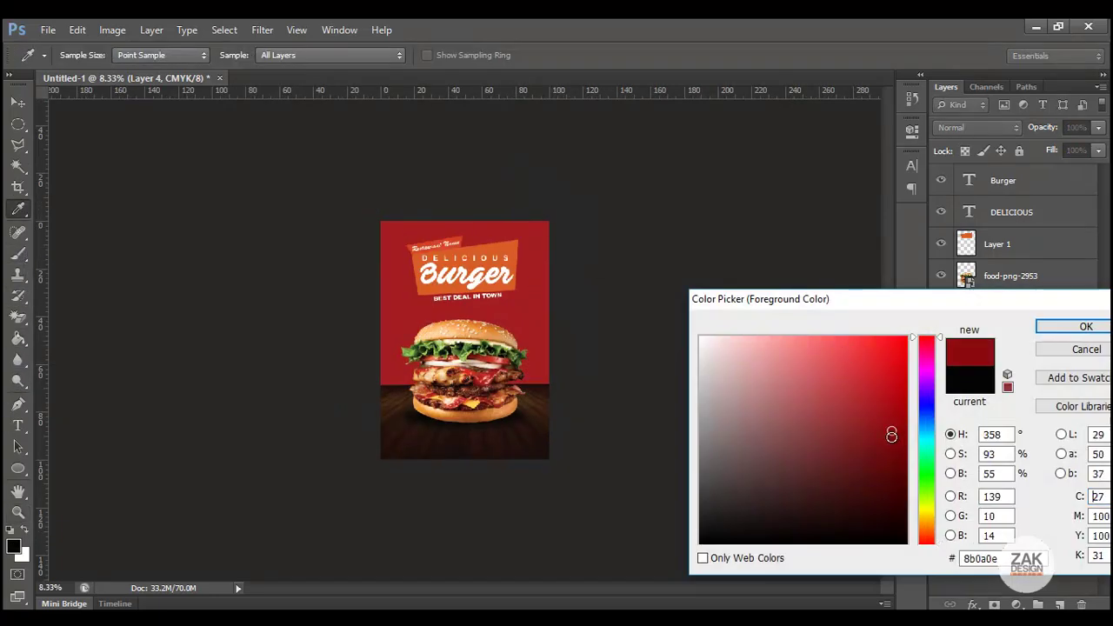
click(1044, 326)
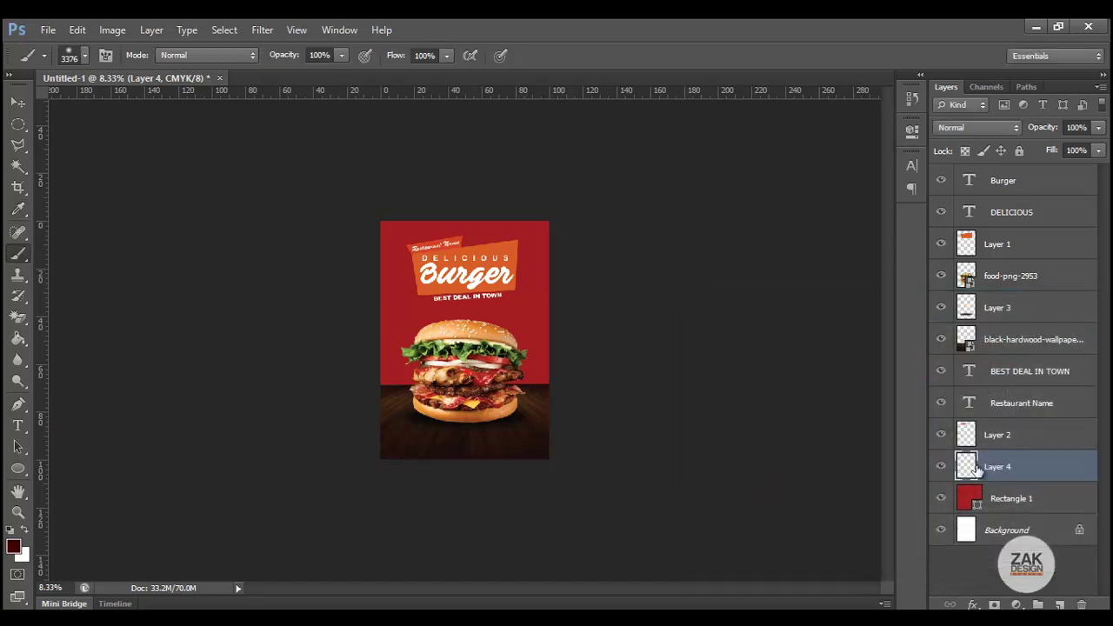
click(460, 187)
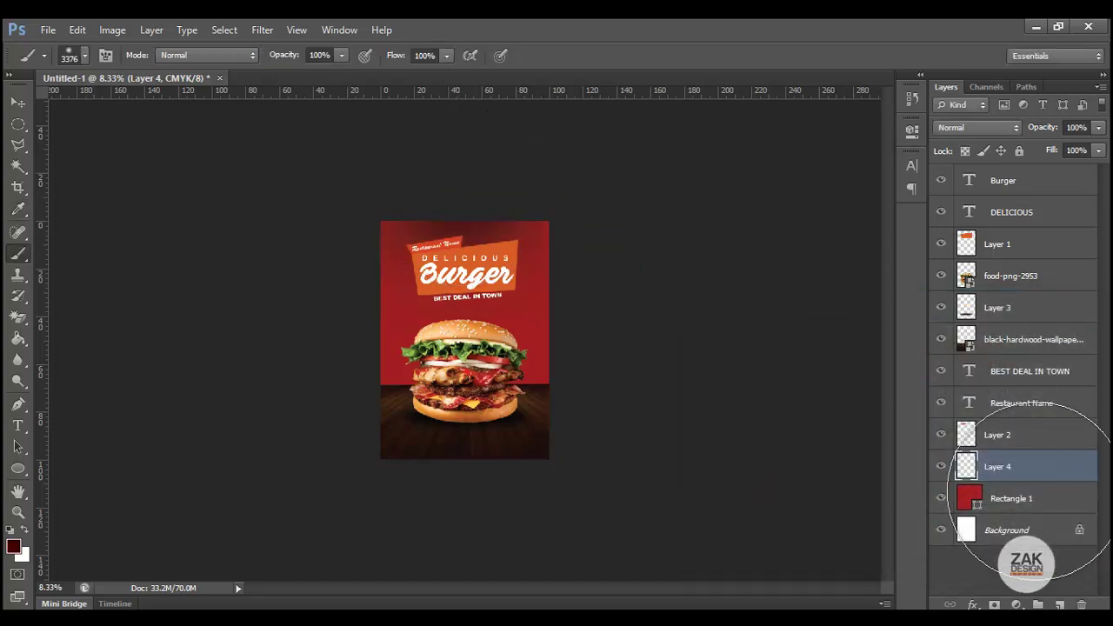
click(460, 200)
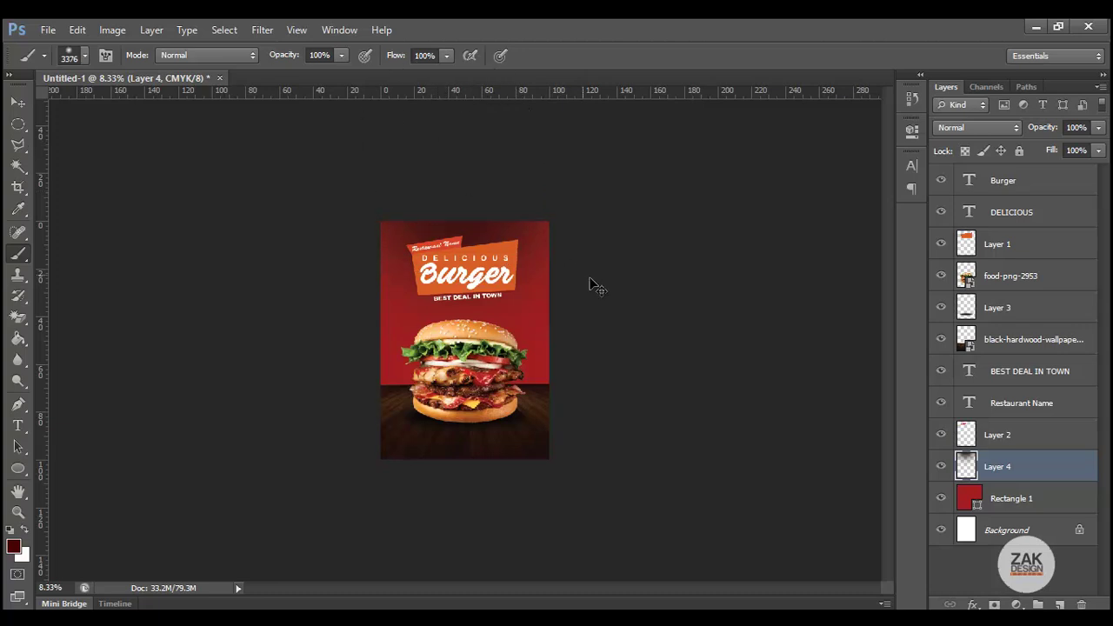
key(ctrl+z)
key(ctrl+z)
key(ctrl+z)
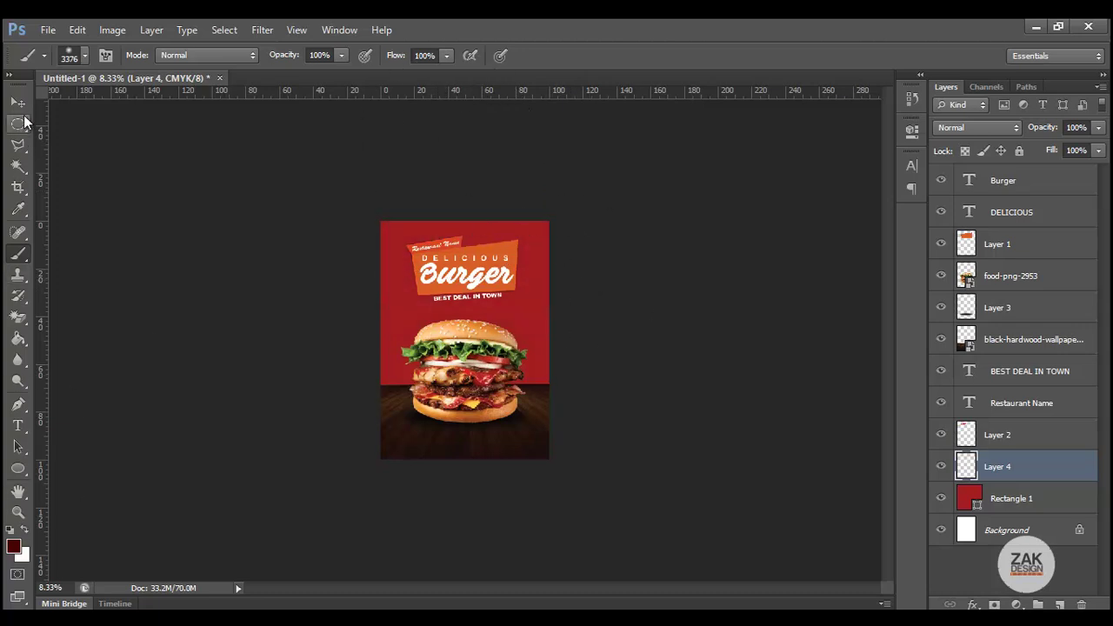
Step: Set the brush to 3608 px and darken the poster's top and right edges
click(80, 59)
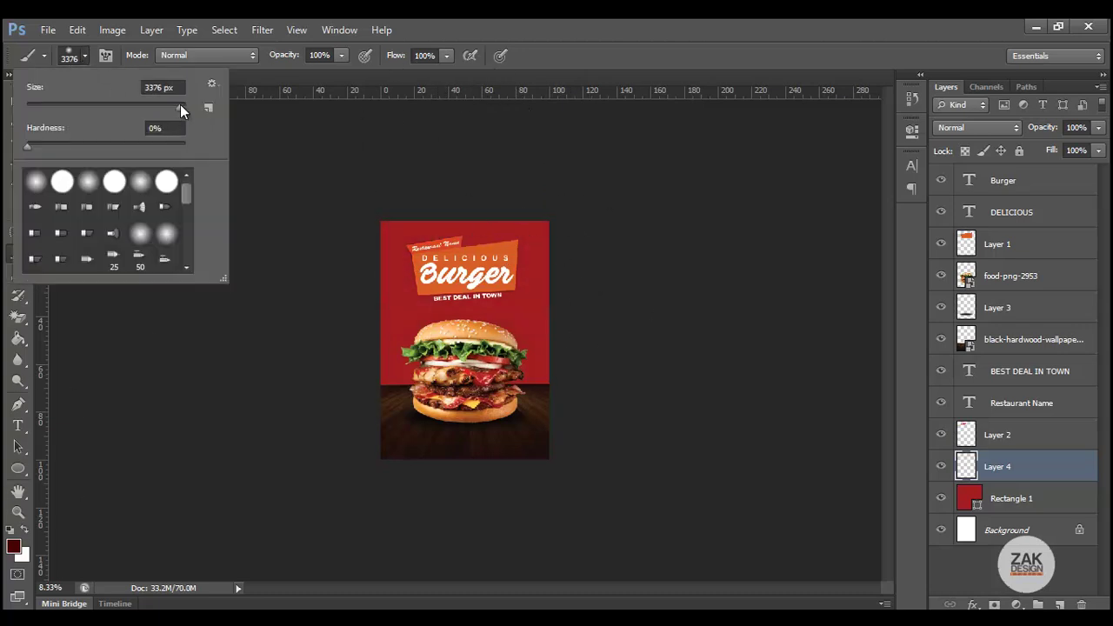
drag(180, 104, 183, 104)
key(Return)
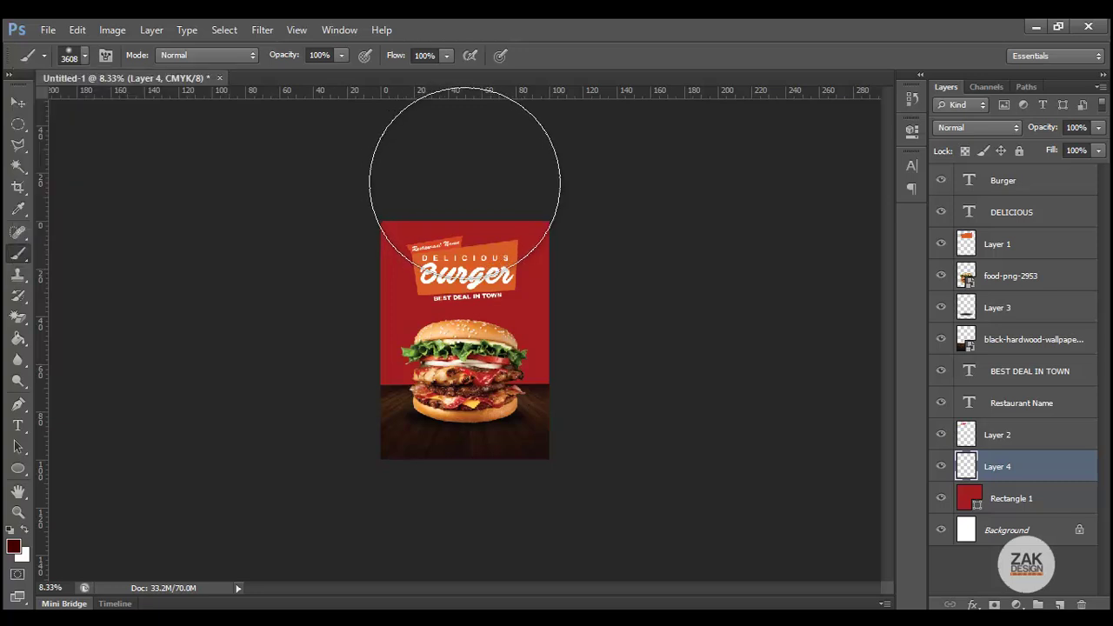
click(465, 183)
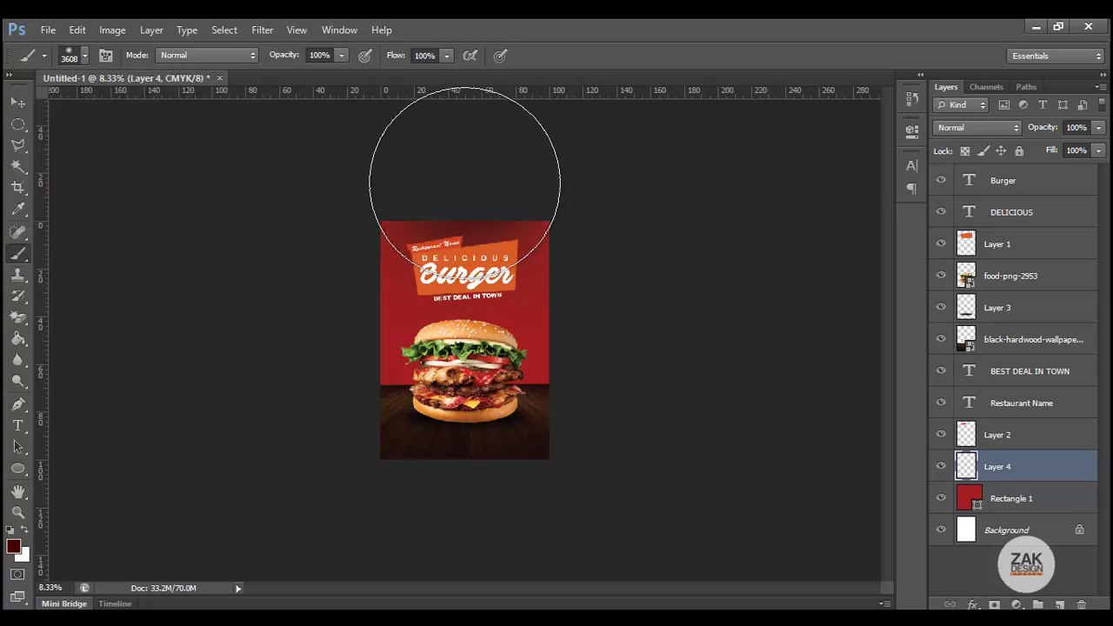
click(465, 183)
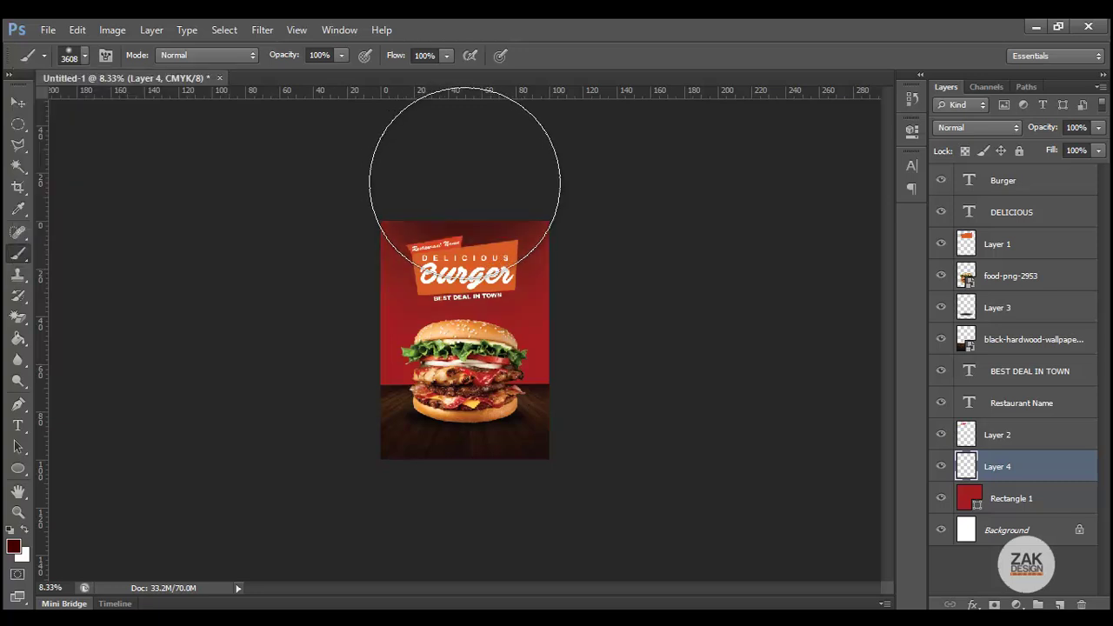
click(610, 376)
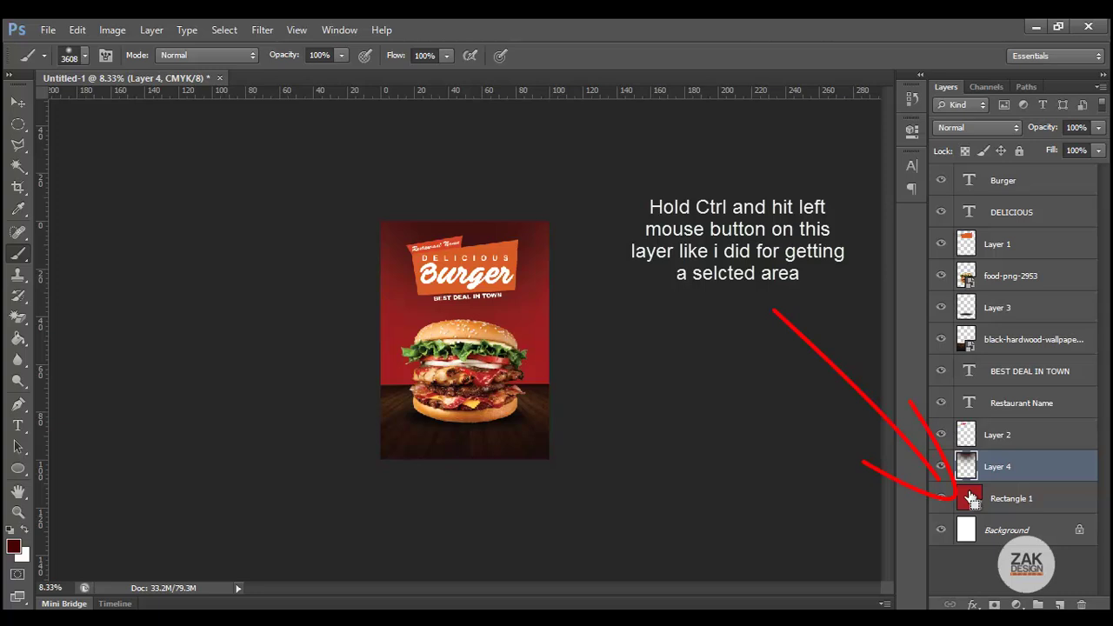
Step: Load Rectangle 1's selection, shrink the brush for dark-red side shading, then deselect
ctrl+click(970, 498)
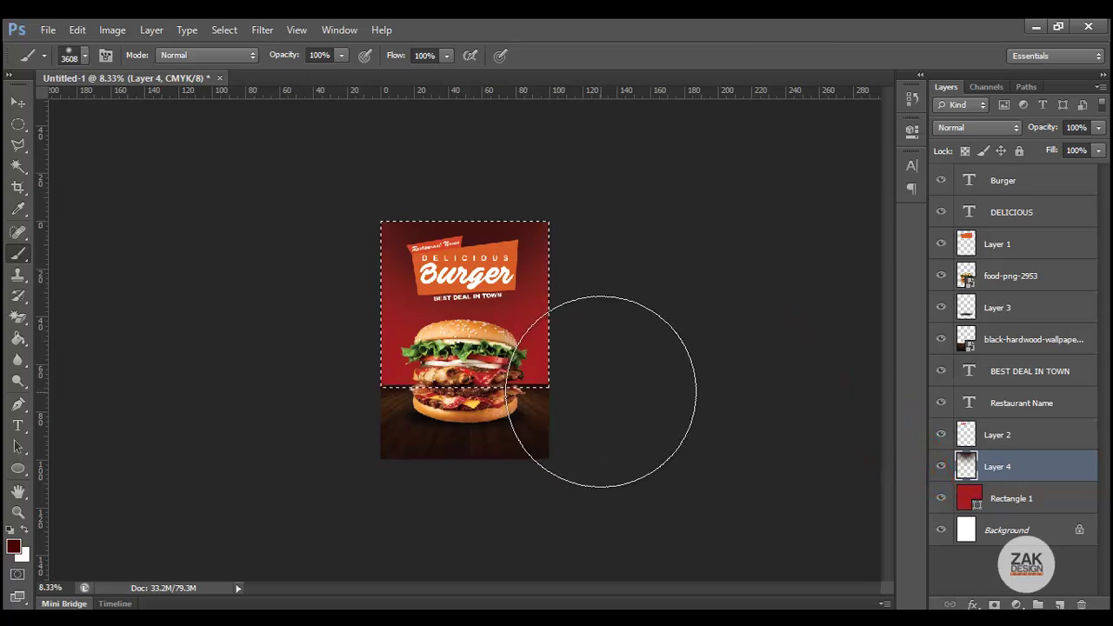
click(87, 55)
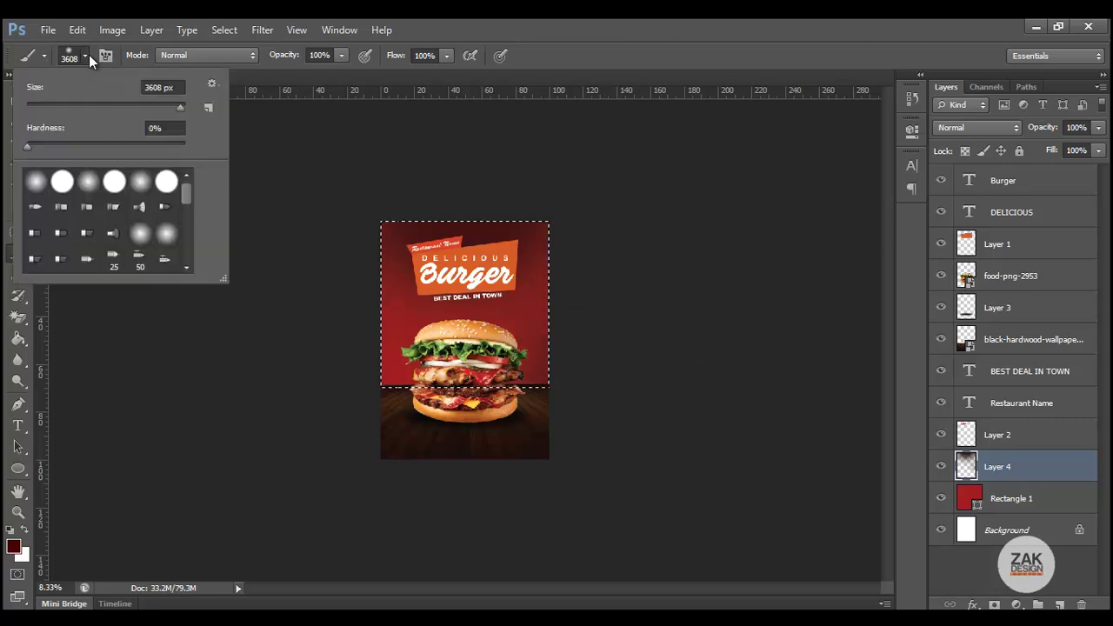
drag(113, 108, 173, 107)
key(Return)
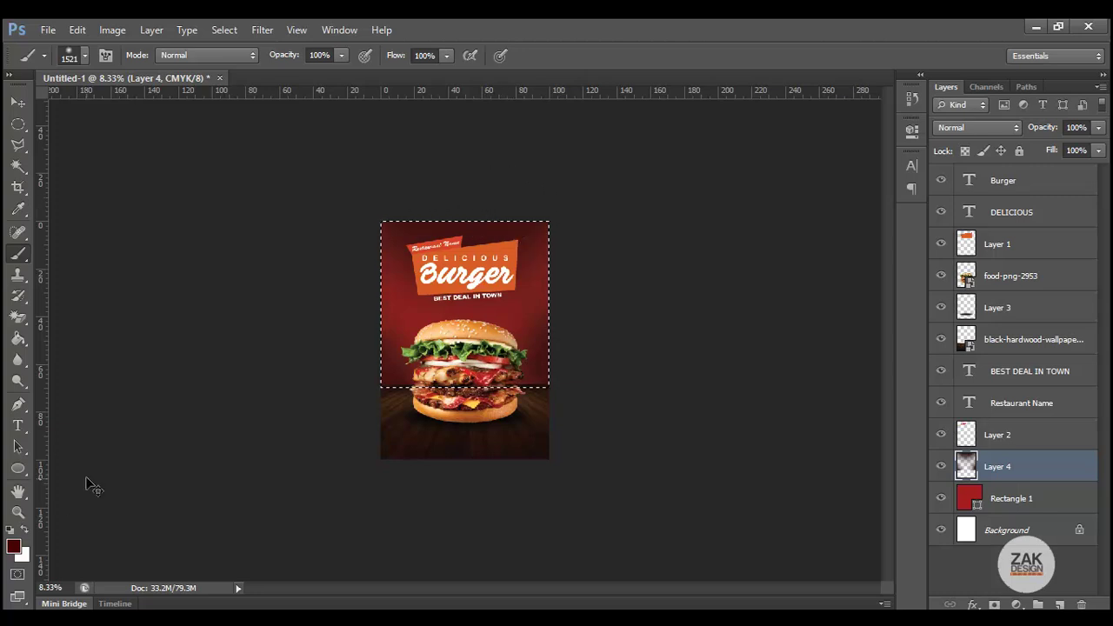
key(ctrl+d)
click(18, 512)
Step: Add a new empty layer and place it beneath Layer 4
alt+click(450, 347)
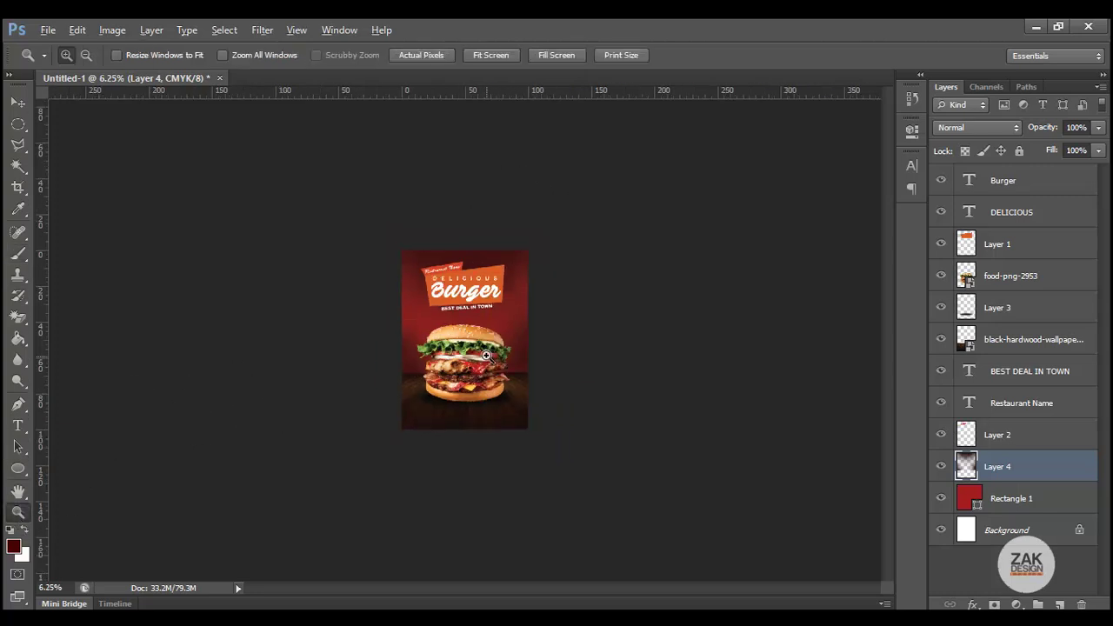
click(449, 348)
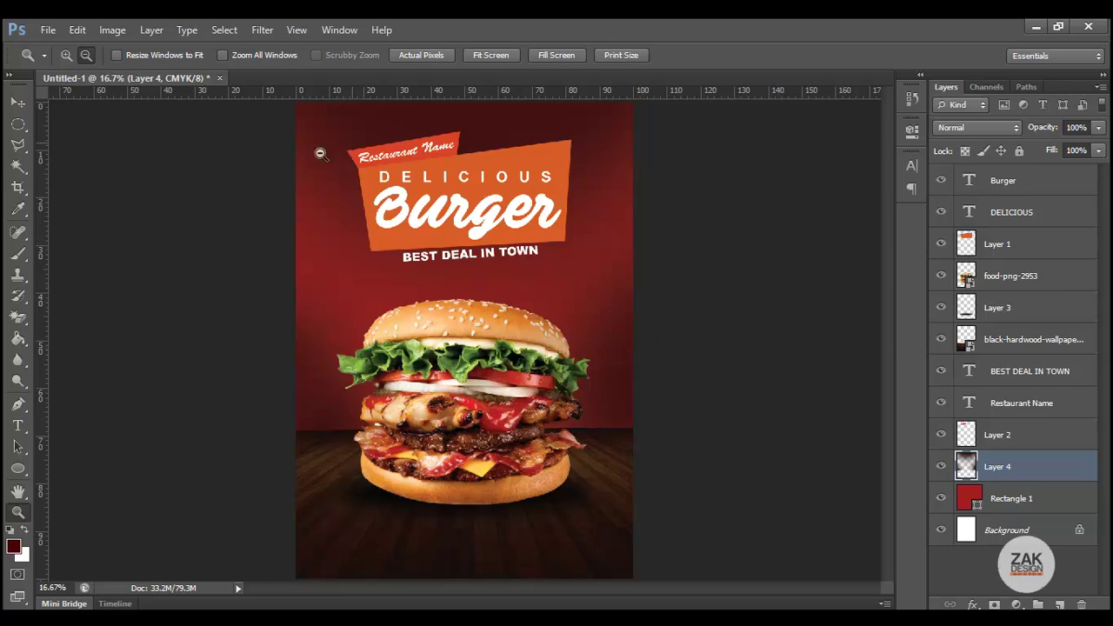
click(1060, 604)
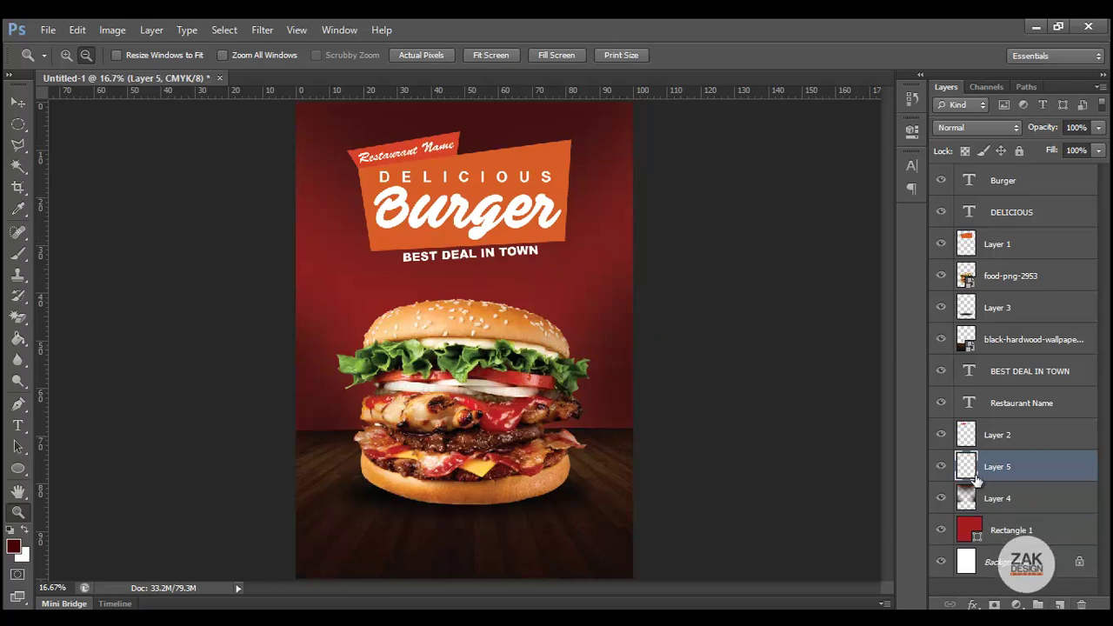
drag(974, 477, 995, 520)
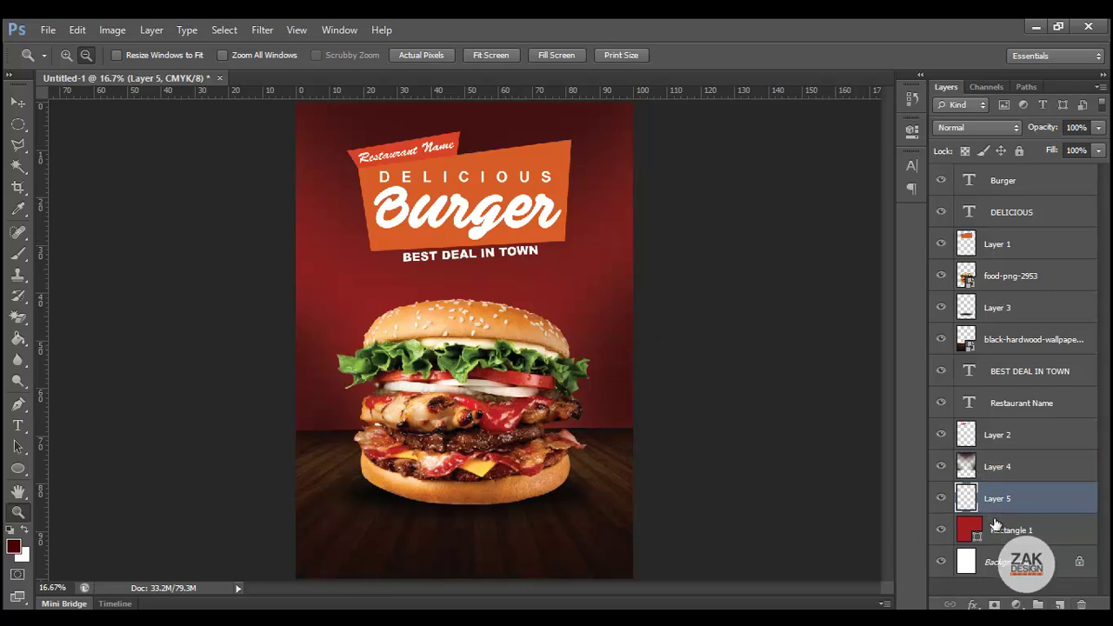
Step: Paint a dark shadow beside the burger with an 825 px brush
click(13, 545)
click(1072, 326)
key(b)
click(85, 55)
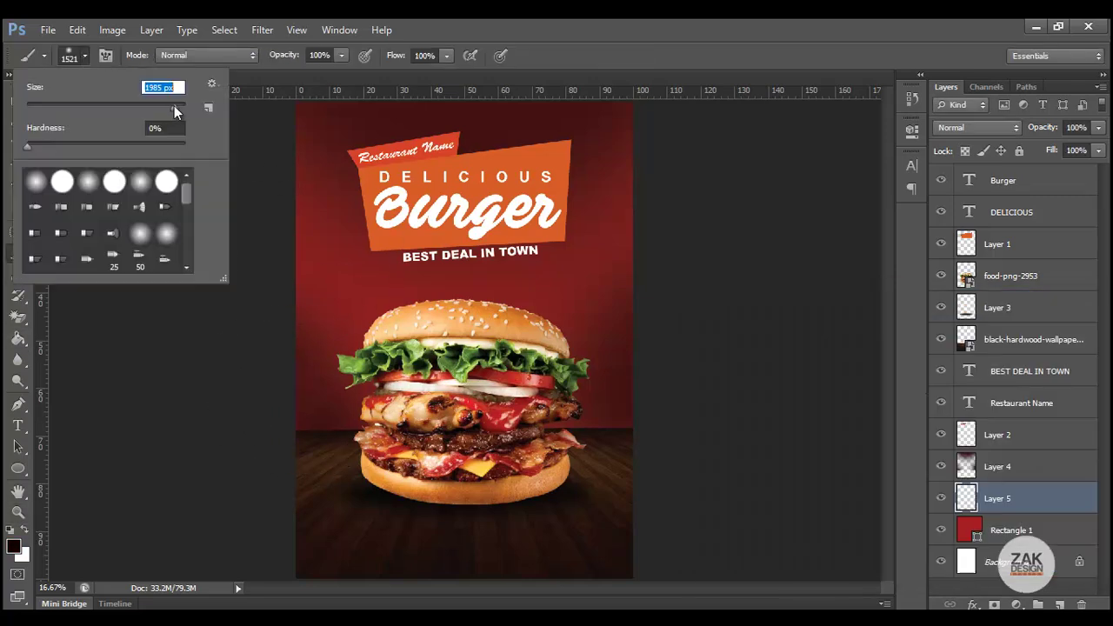
drag(174, 105, 171, 105)
key(Return)
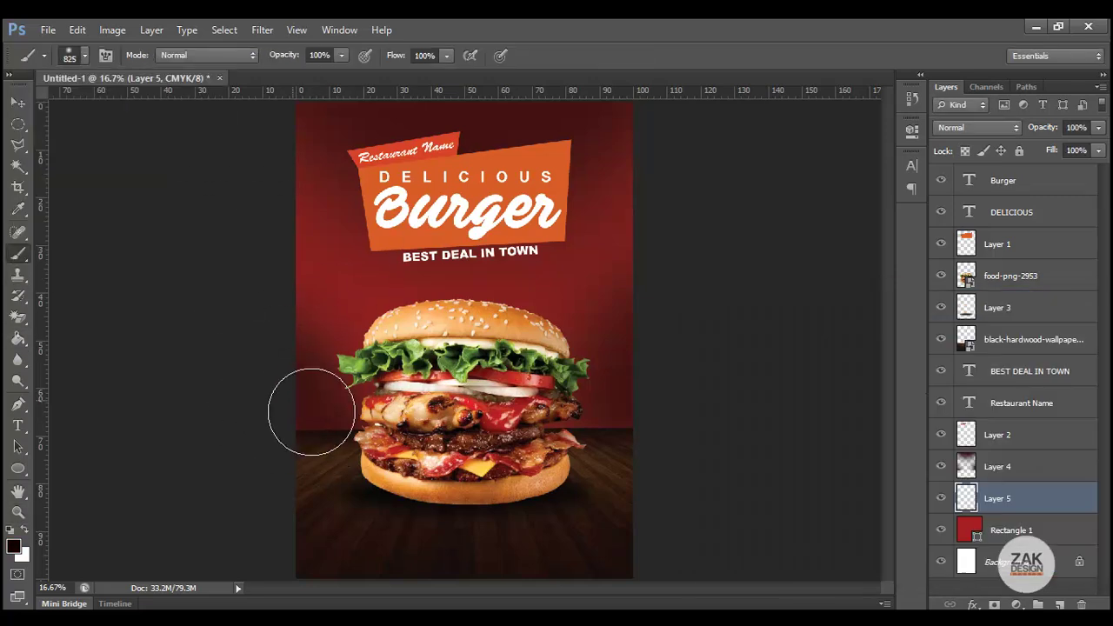
drag(311, 412, 660, 416)
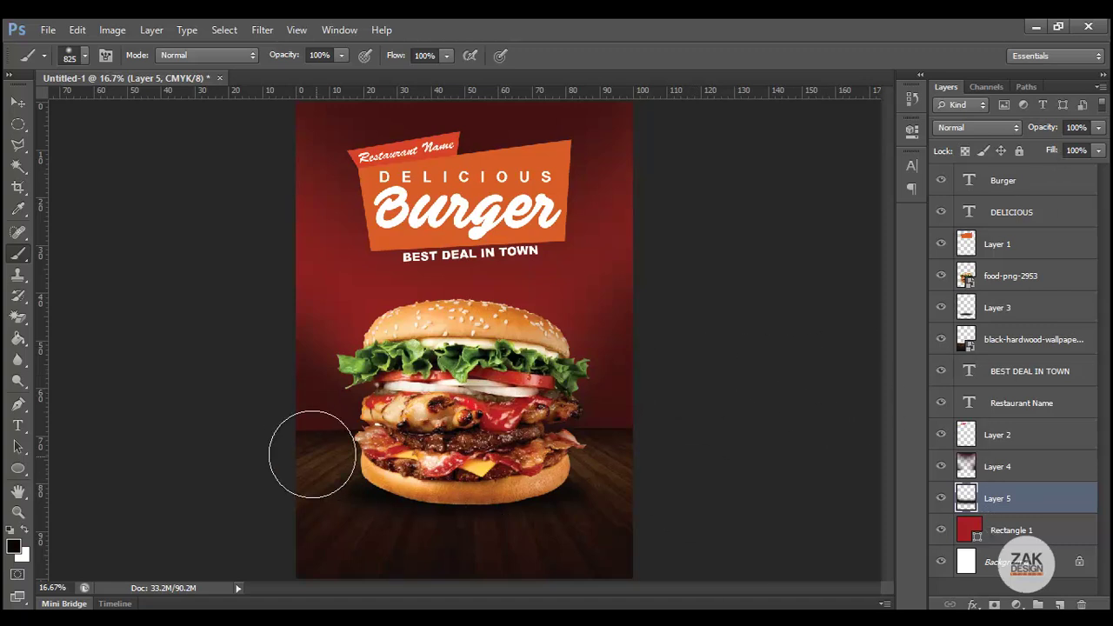
Step: Move the hardwood layer above Background and Layer 5 above Layer 4, then erase its top with a 1753 px, 37%-hardness eraser
drag(981, 348, 982, 545)
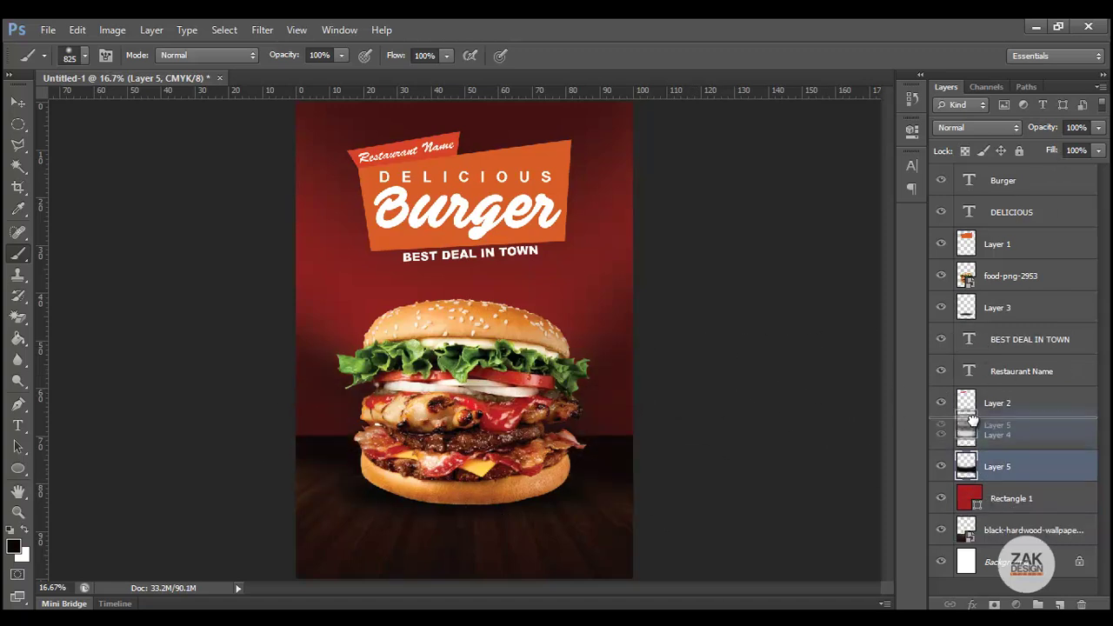
drag(997, 466, 997, 419)
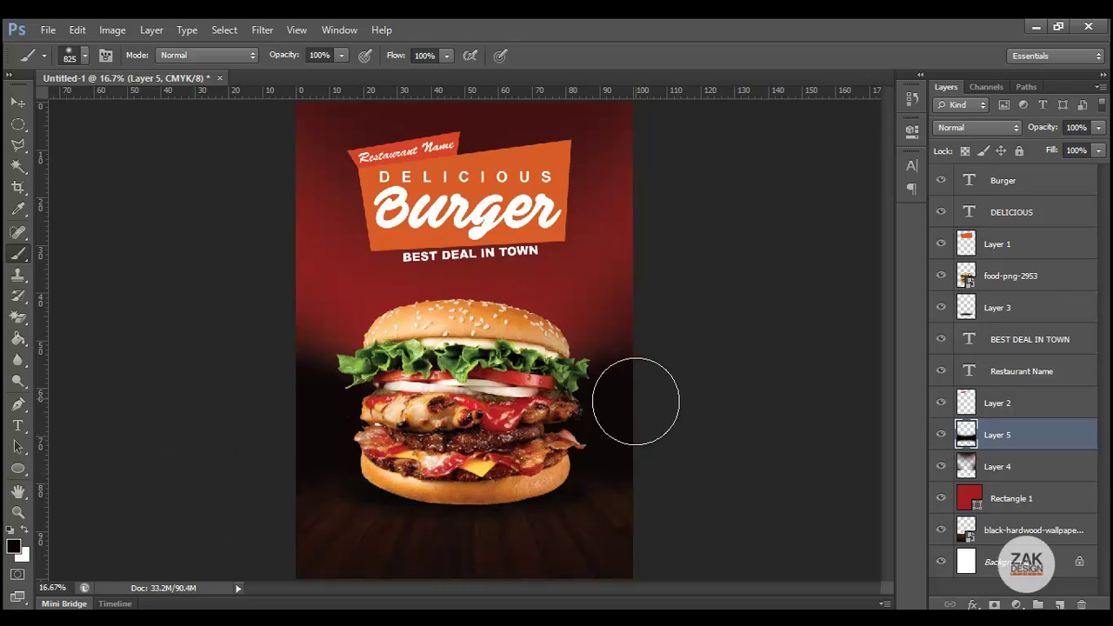
click(18, 316)
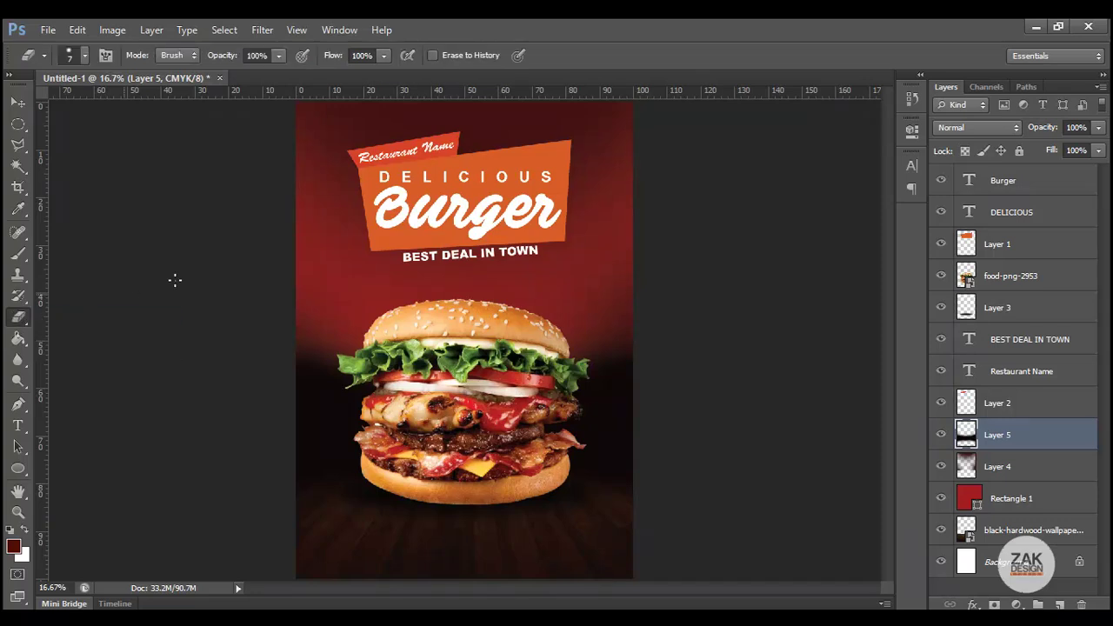
click(84, 55)
drag(179, 106, 174, 107)
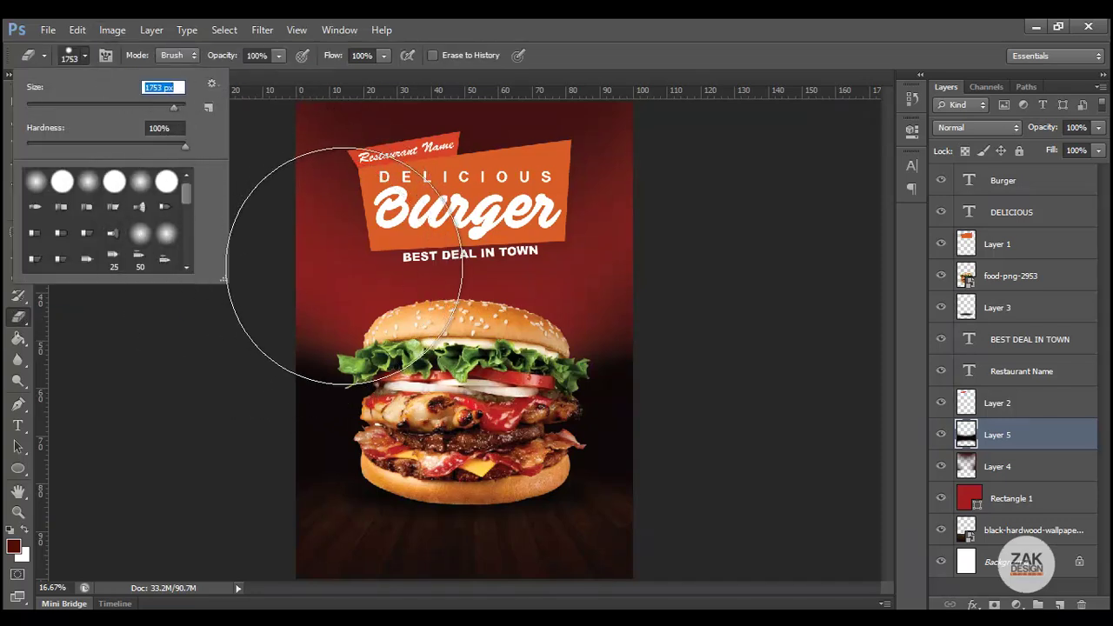
click(381, 276)
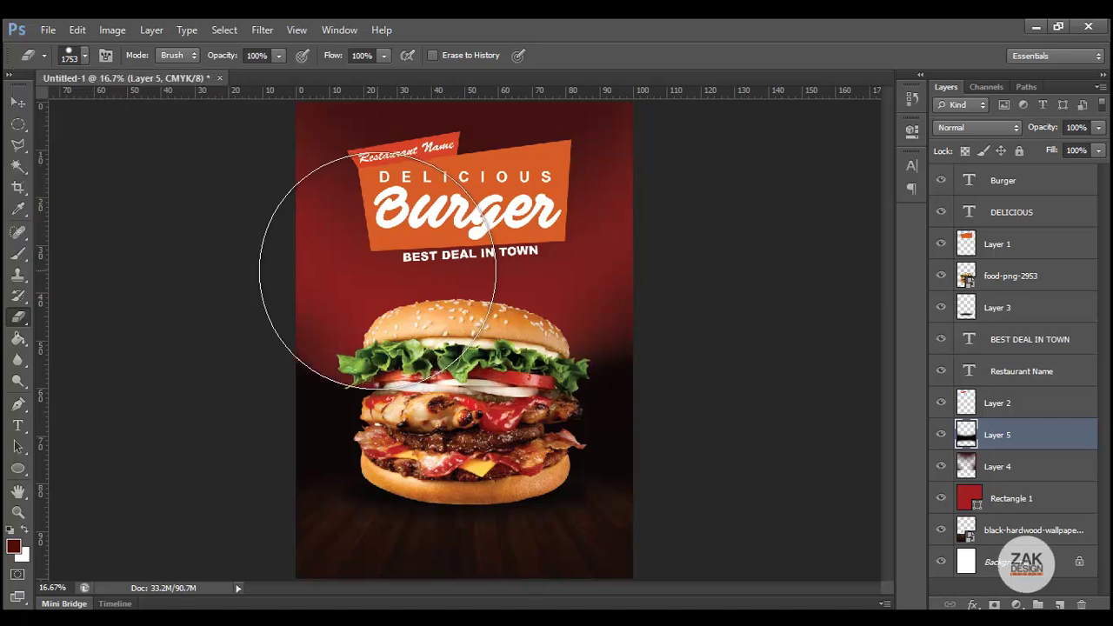
click(84, 55)
click(344, 240)
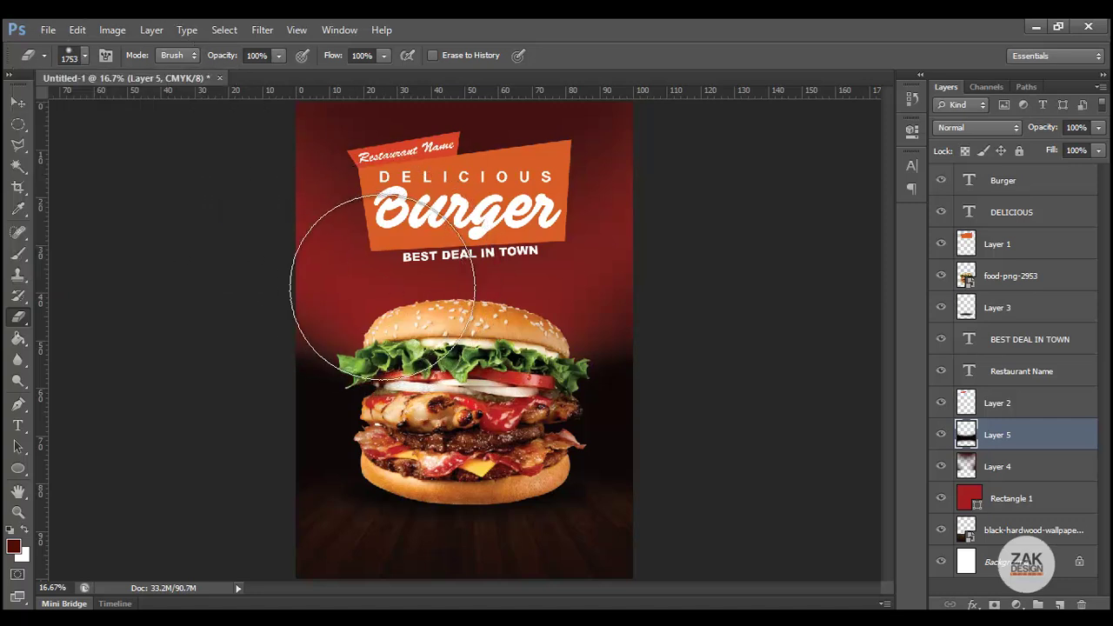
click(551, 287)
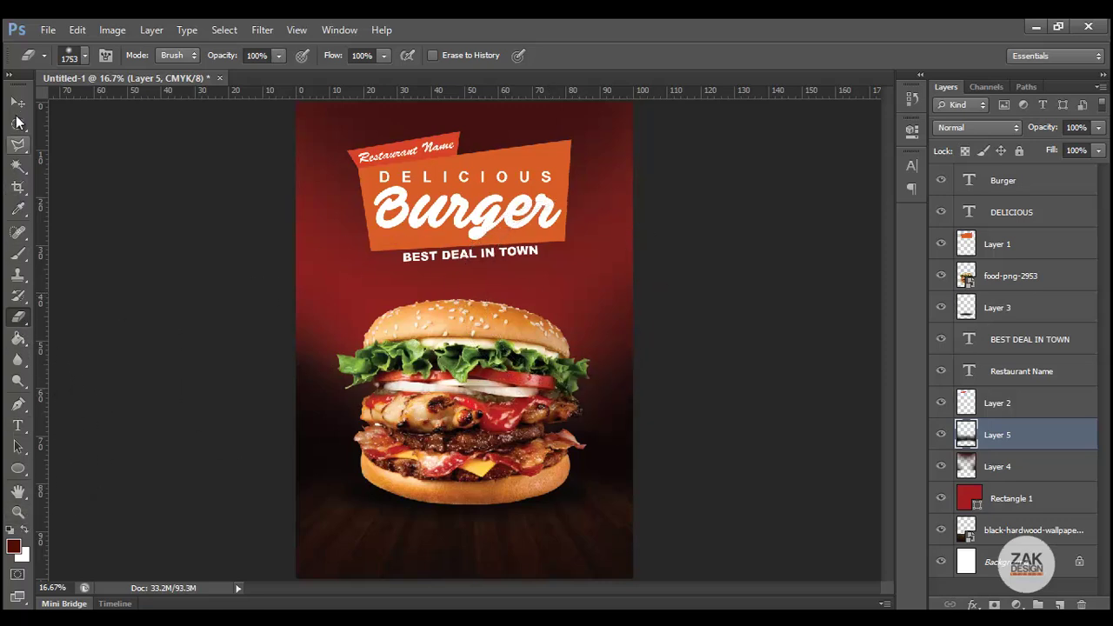
click(17, 102)
Step: Create a new layer, show the guides and select a full-width strip along the poster's bottom
click(1061, 604)
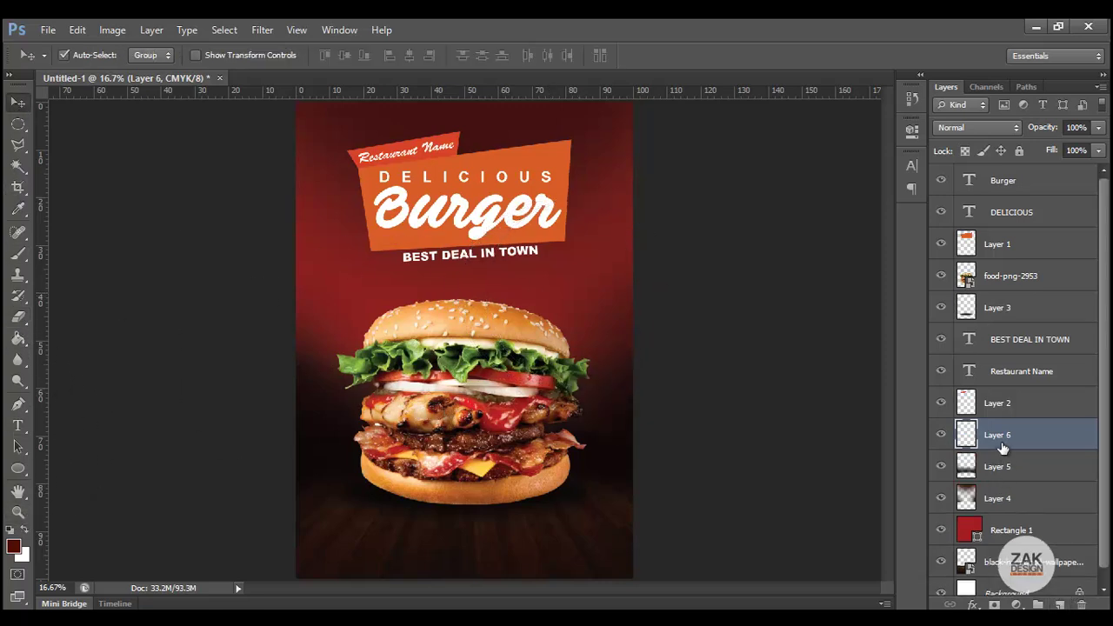
drag(18, 124, 70, 117)
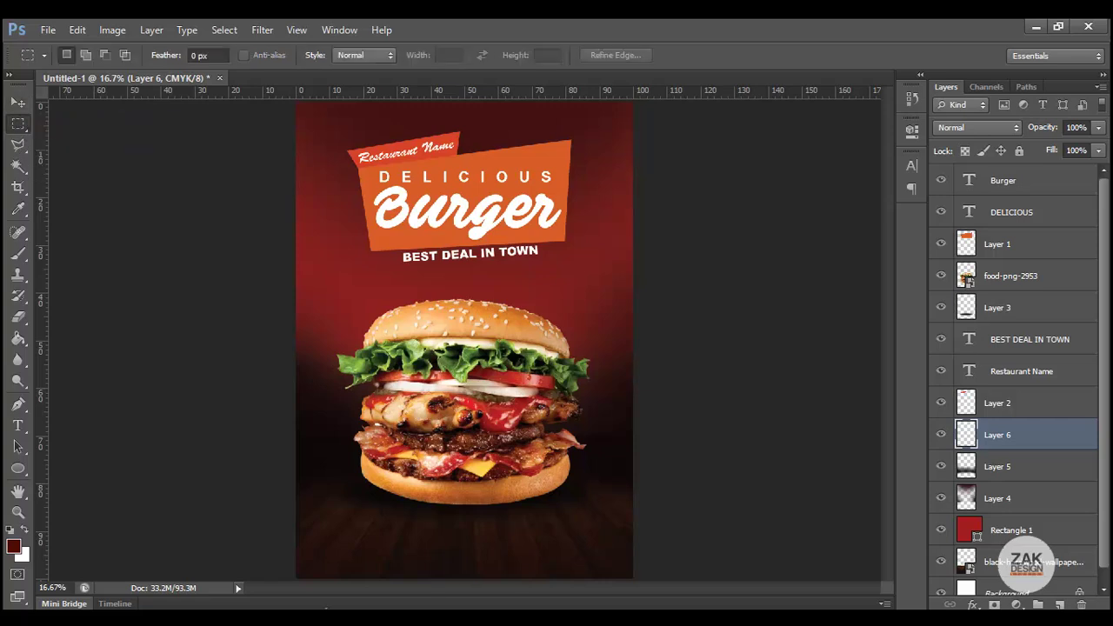
key(ctrl+semicolon)
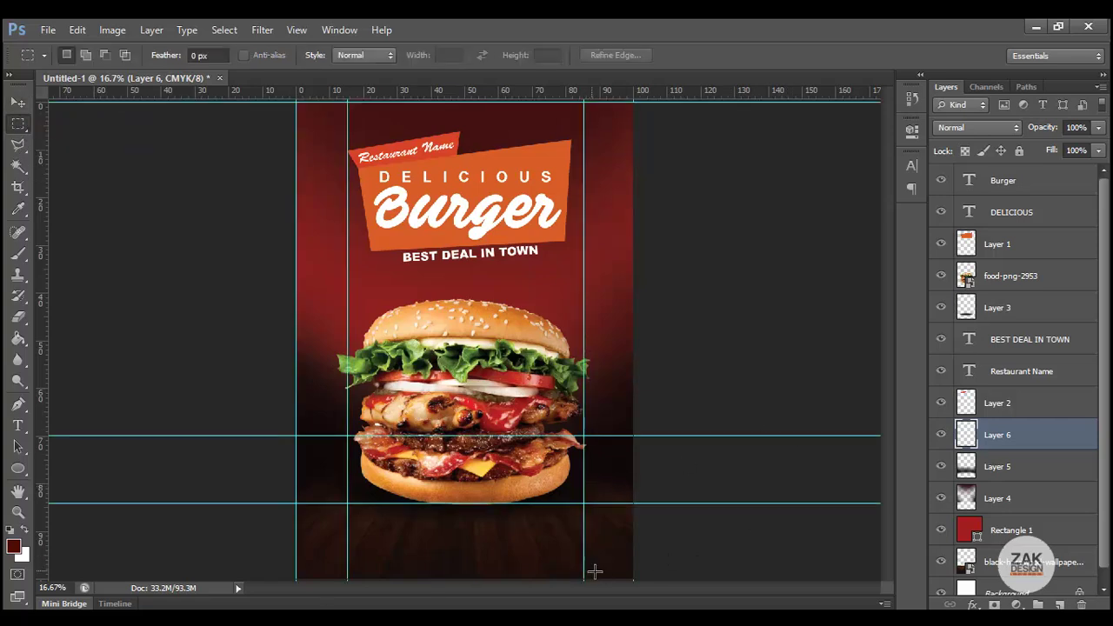
drag(644, 575, 177, 530)
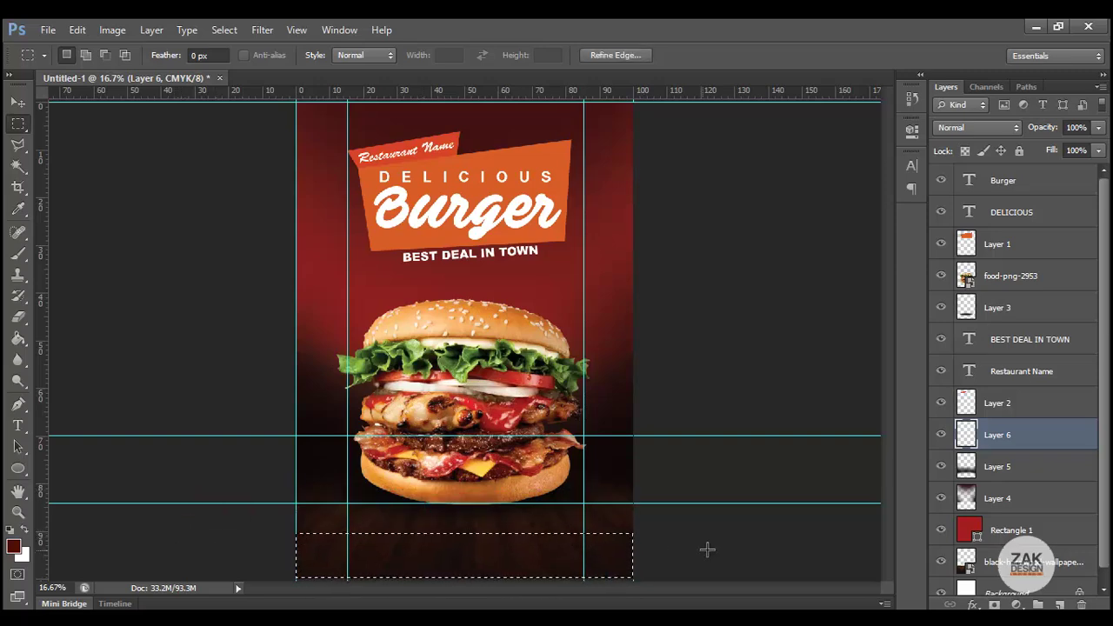
Step: Fill the bottom strip with dark red 530b06 and deselect it
click(13, 546)
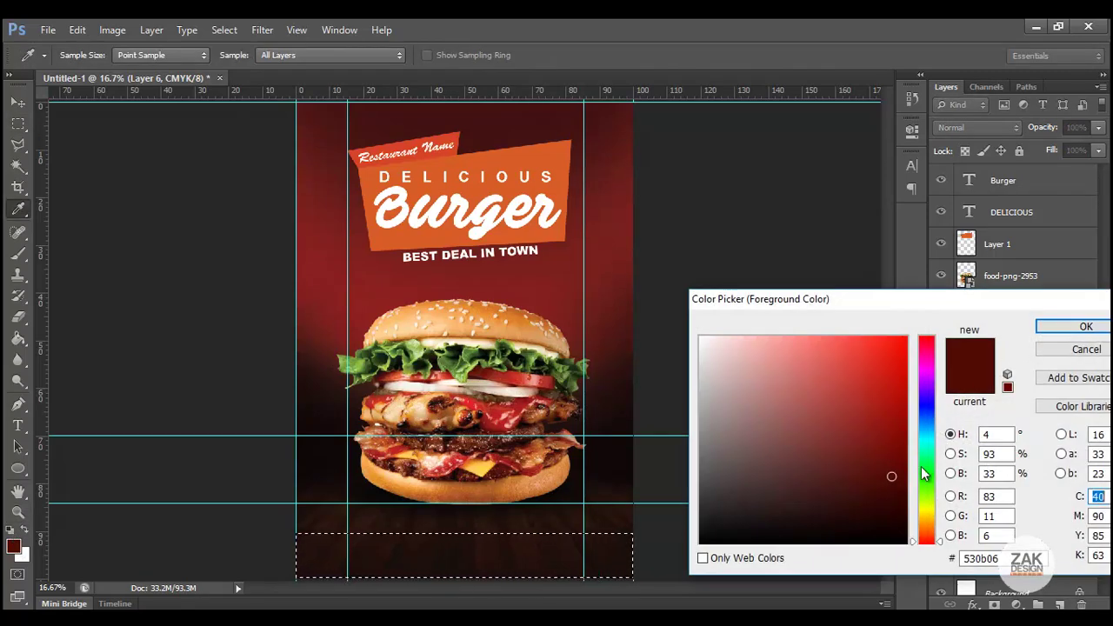
click(899, 501)
click(1086, 326)
click(18, 337)
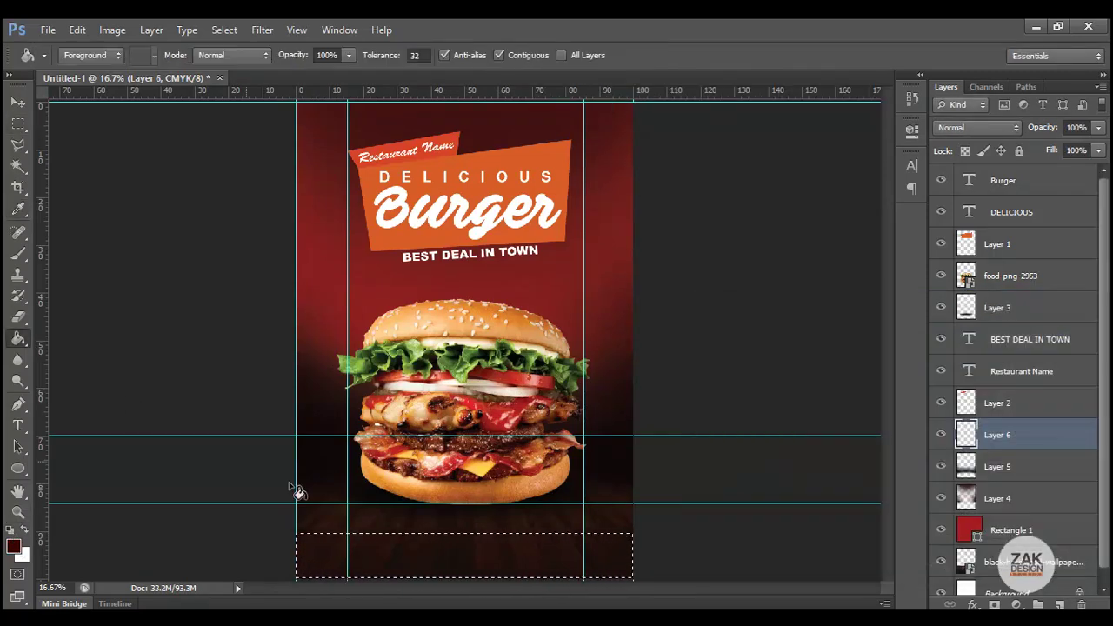
click(460, 561)
key(ctrl+d)
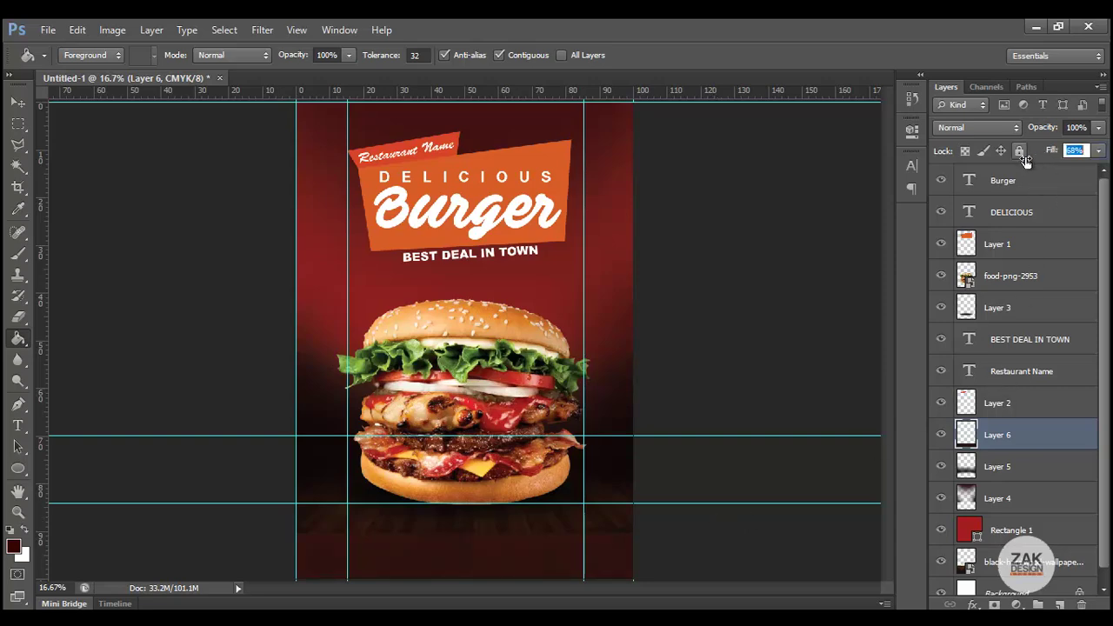
click(17, 425)
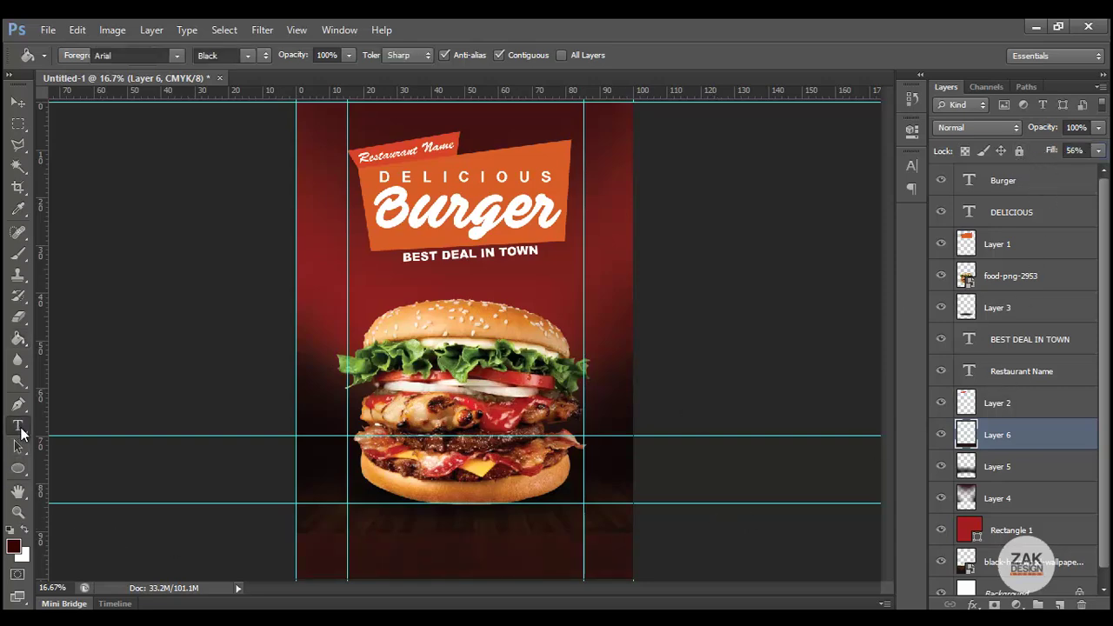
Step: Start the ORDERNOW text at the bottom left and make it white Bold
click(324, 557)
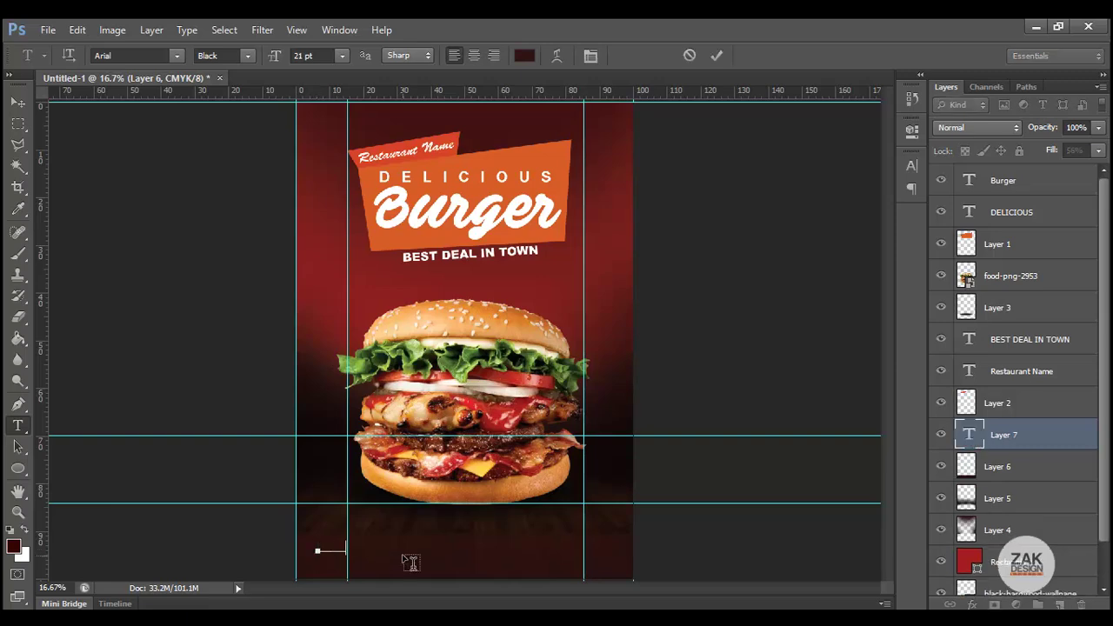
key(ctrl+a)
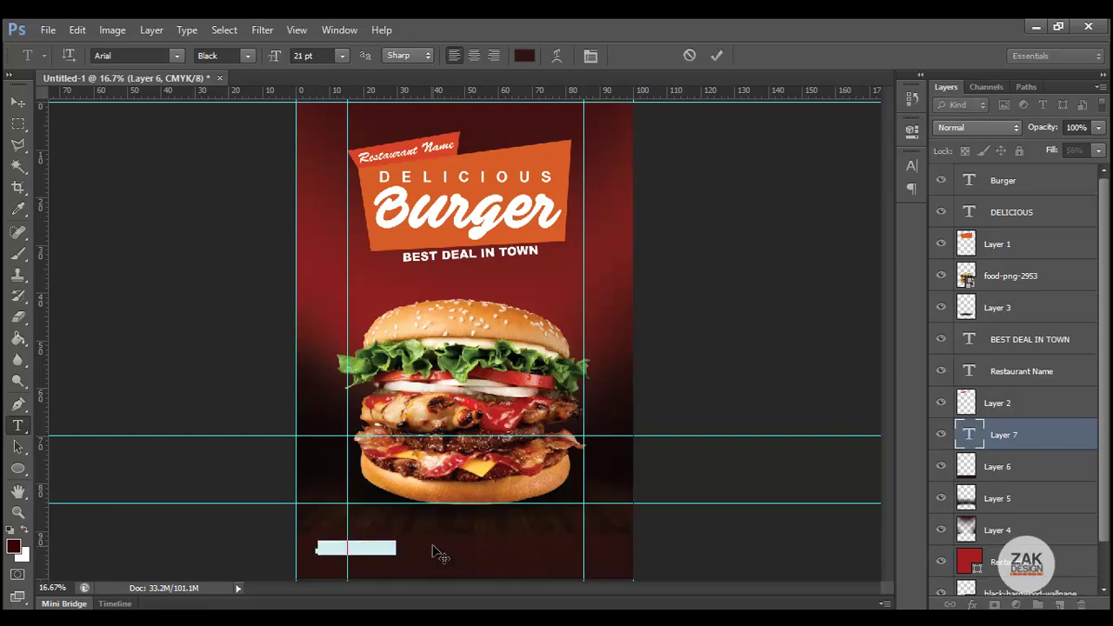
click(524, 55)
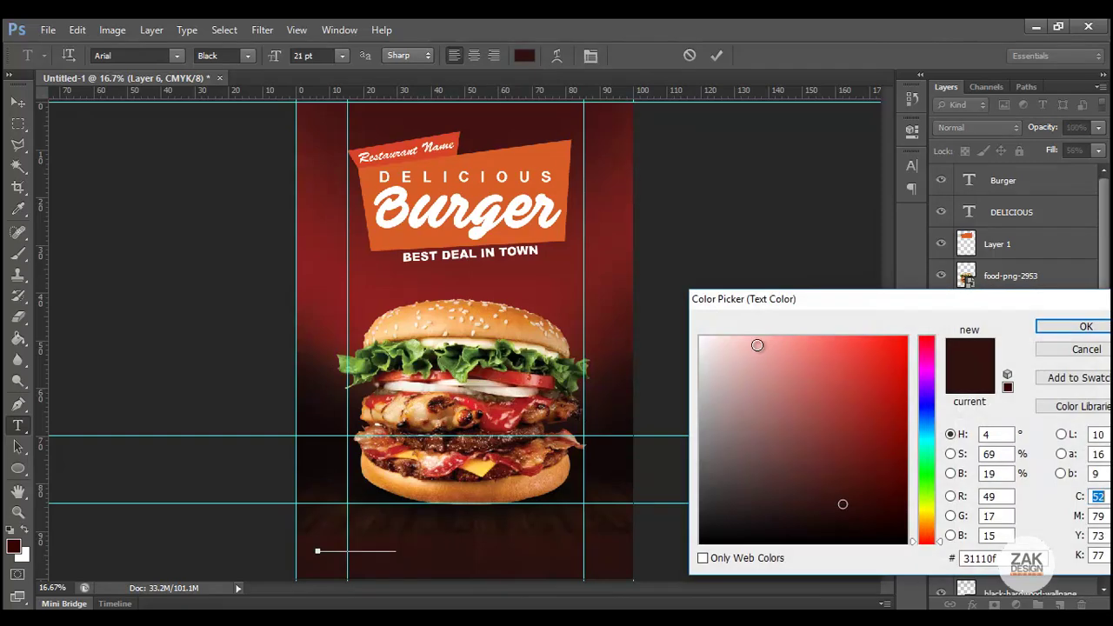
drag(758, 345, 650, 303)
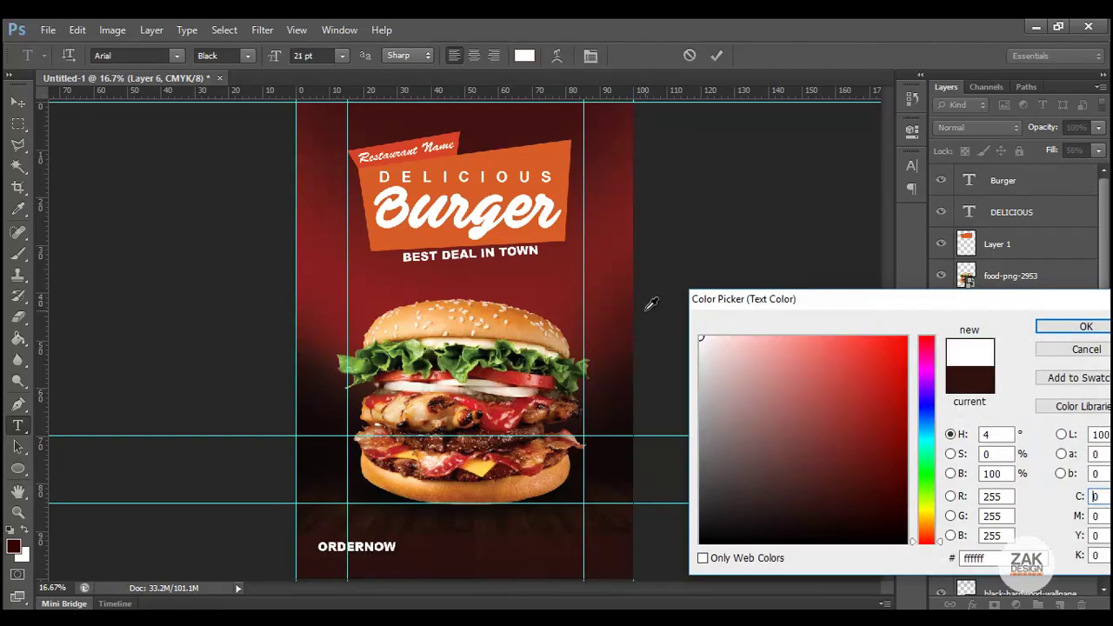
click(1045, 326)
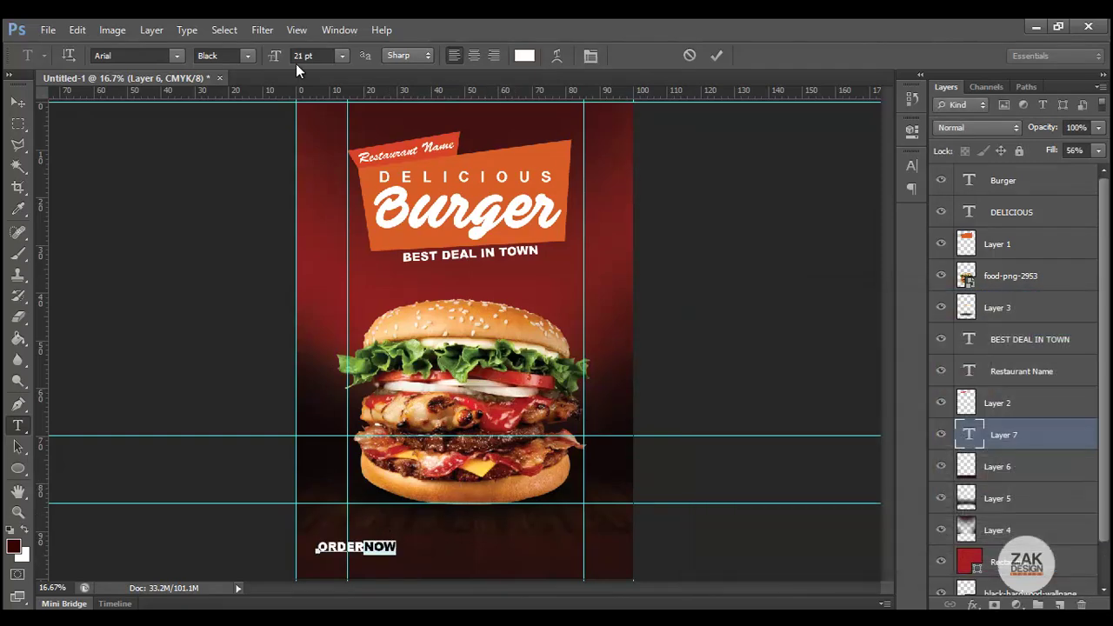
click(248, 56)
click(219, 99)
Step: Colour ORDER with the banner's orange, size the text 23 pt, and nudge it left
drag(365, 546, 282, 544)
click(528, 58)
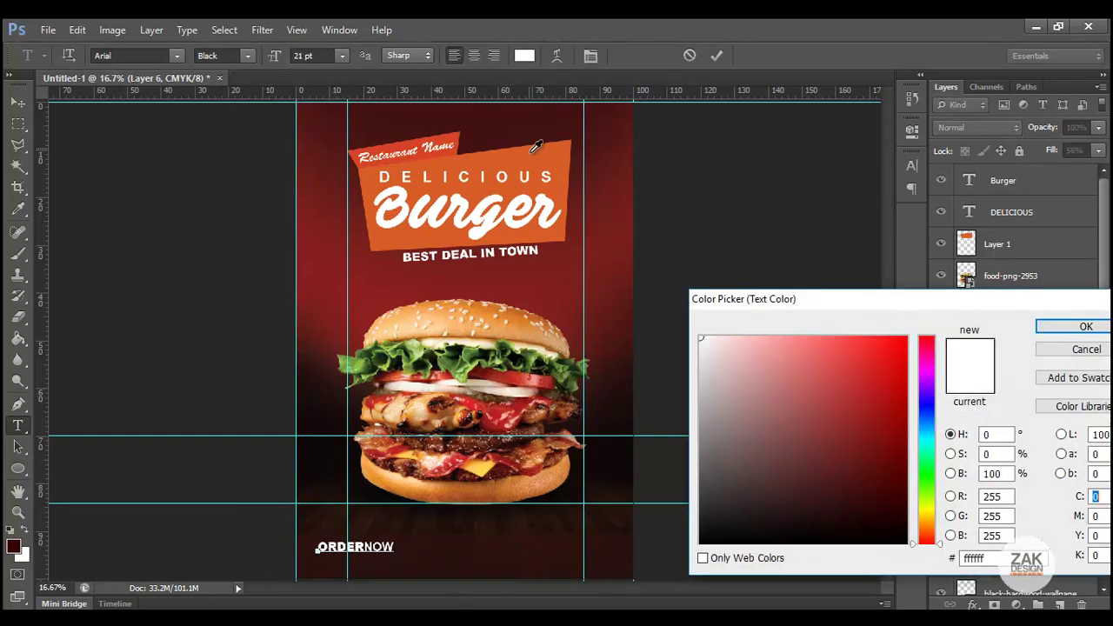
click(537, 144)
click(1052, 327)
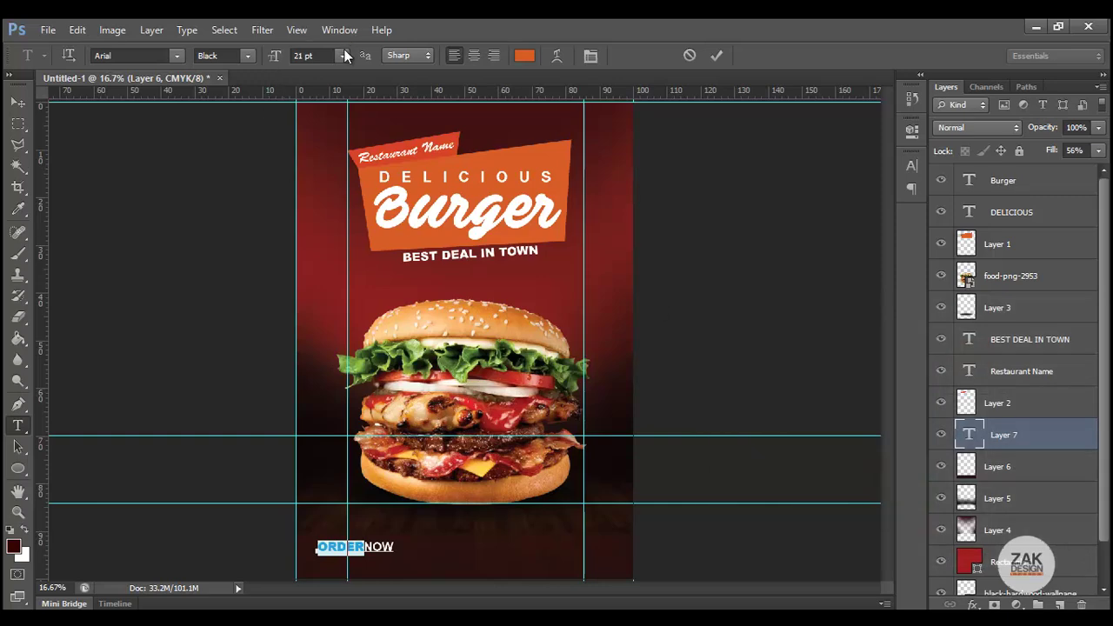
drag(396, 546, 287, 501)
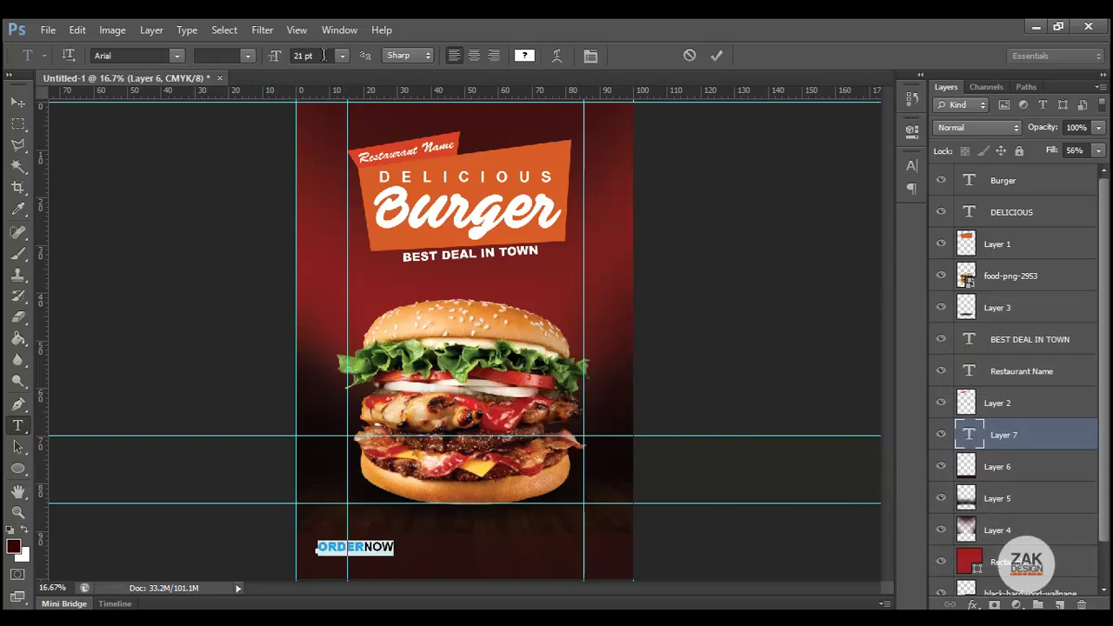
key(Up)
key(Up)
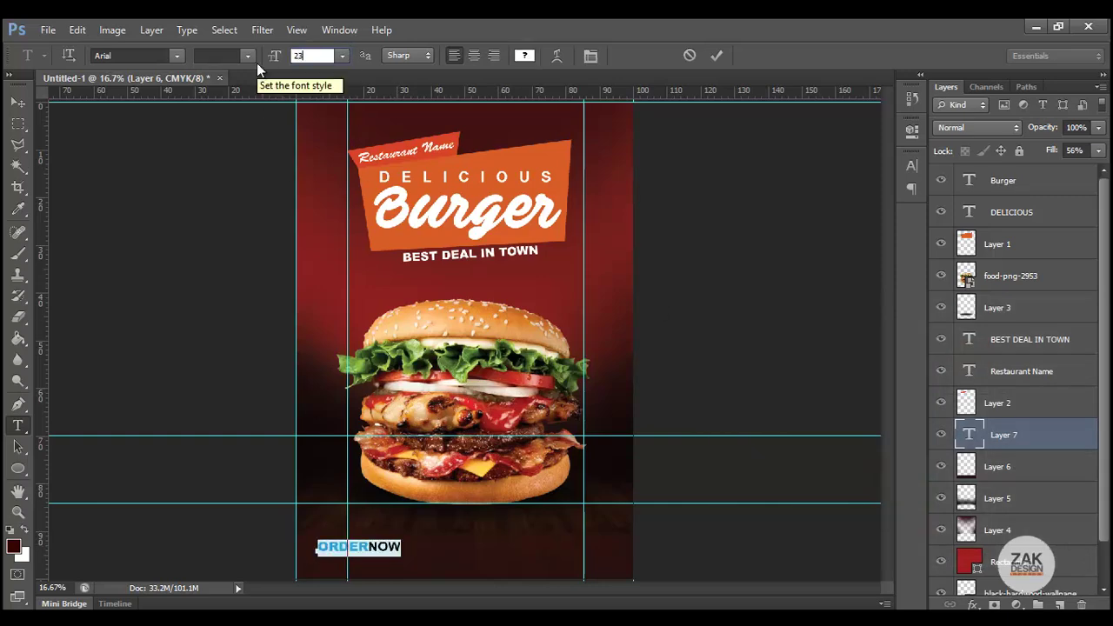
click(18, 102)
key(shift+Left)
key(shift+Left)
key(shift+Left)
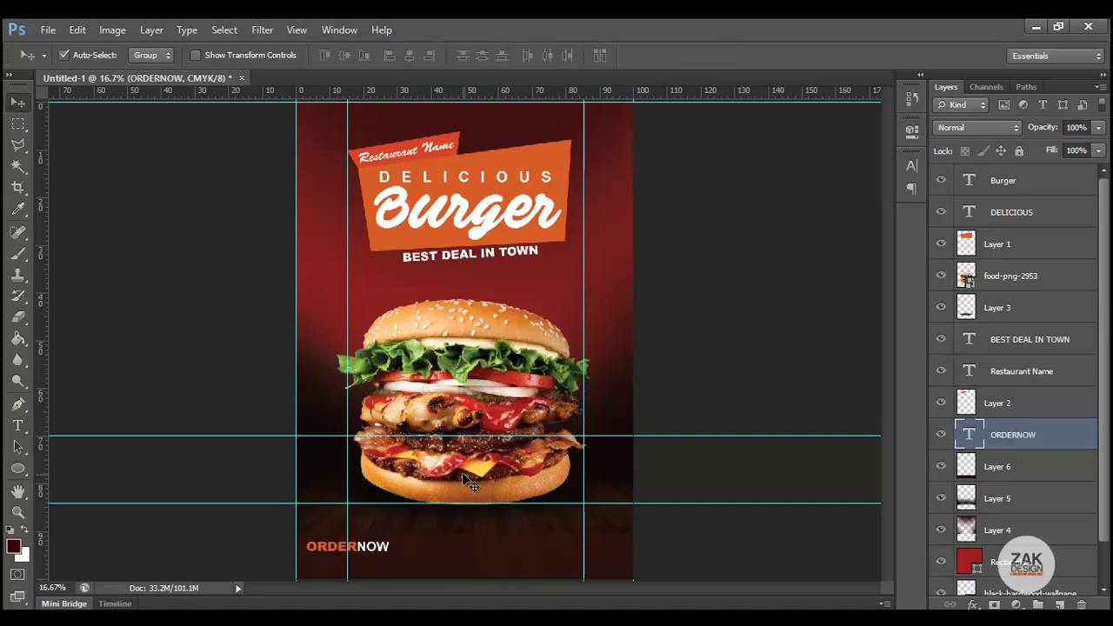
key(shift+Left)
key(shift+Left)
key(shift+Left)
Step: Zoom in on ORDERNOW and fine-tune its position
key(z)
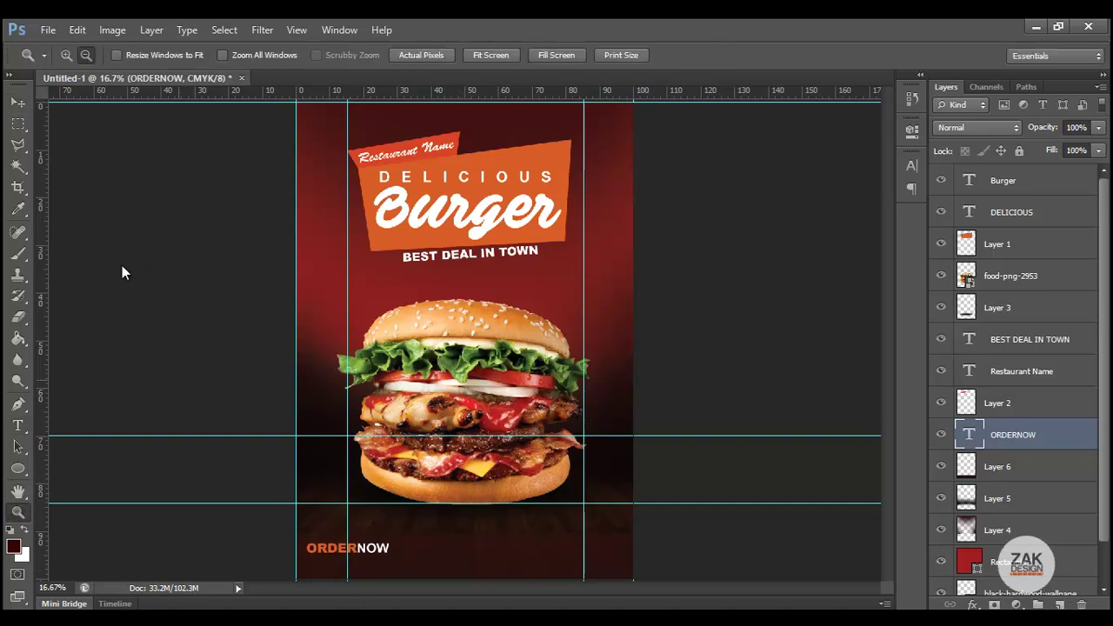
click(338, 565)
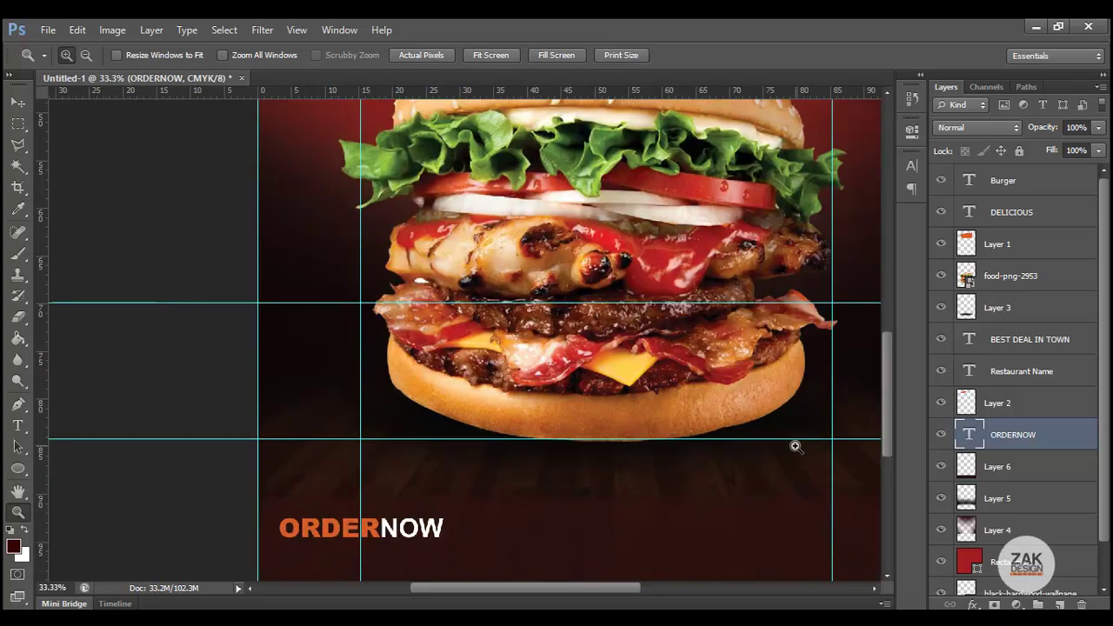
drag(883, 406, 883, 421)
key(v)
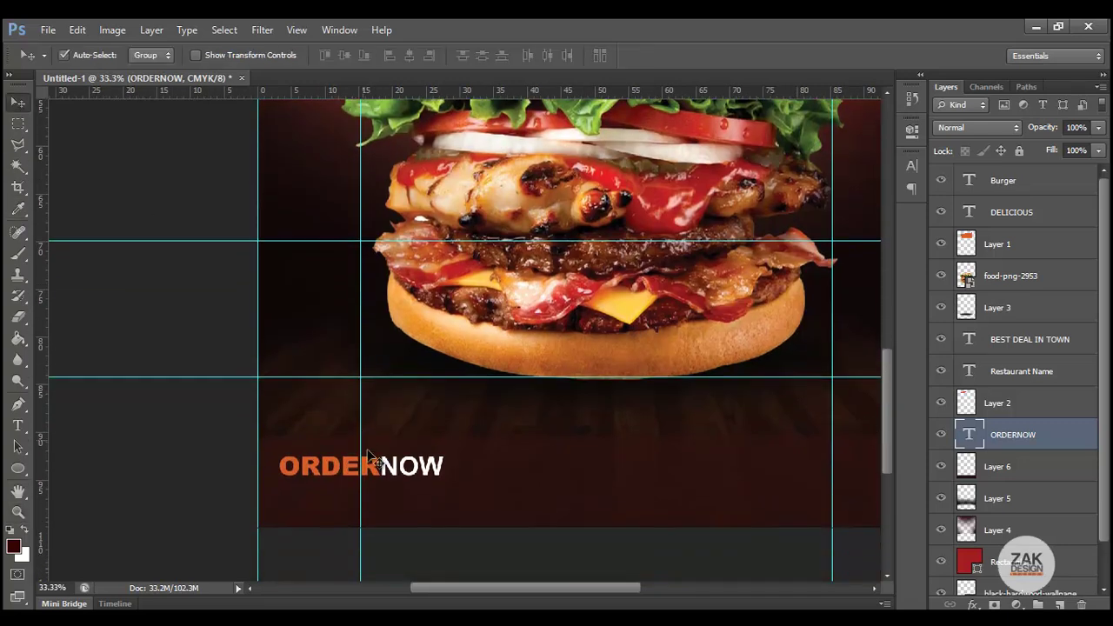
key(Left)
key(Left)
key(Left)
drag(412, 480, 421, 477)
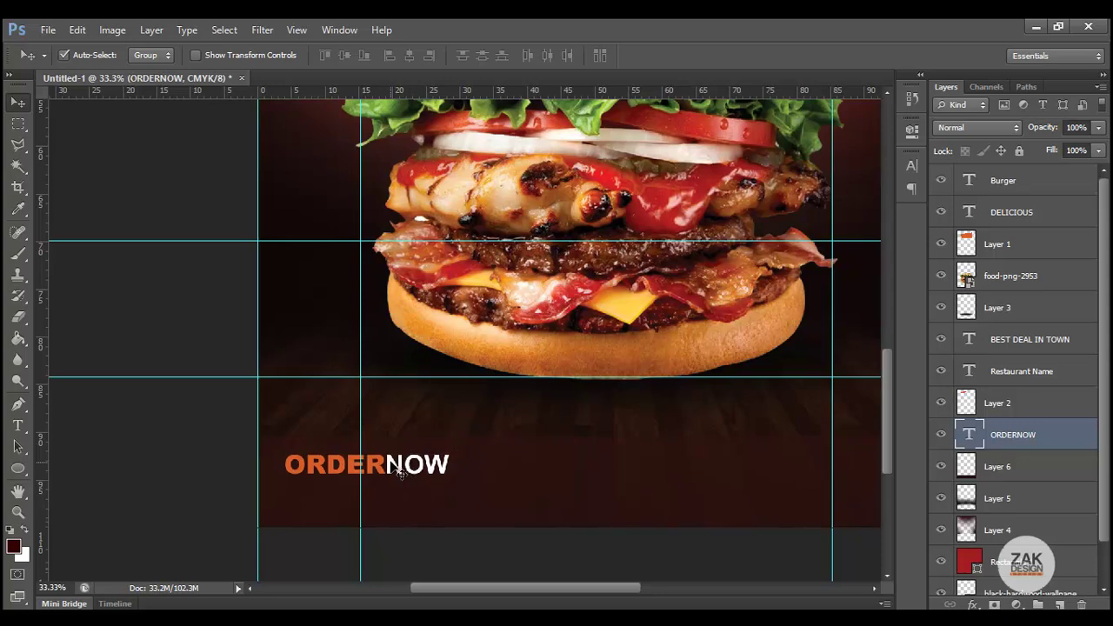
Step: Duplicate the ORDERNOW layer, move the copy below, and retype it as 123-456-789
right_click(977, 441)
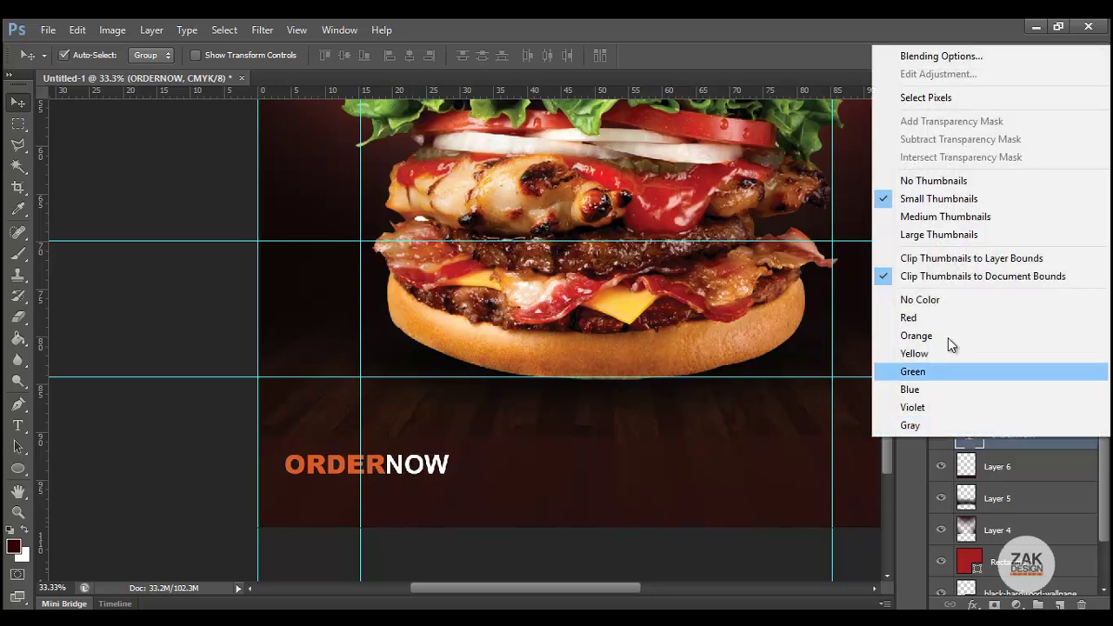
click(1021, 440)
right_click(1020, 440)
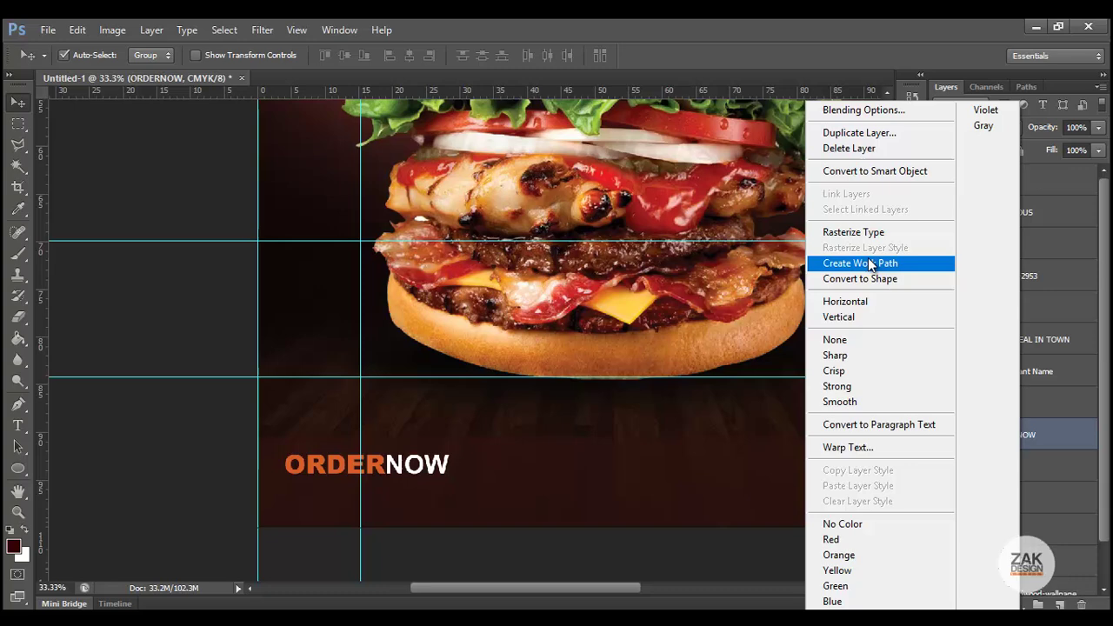
click(860, 133)
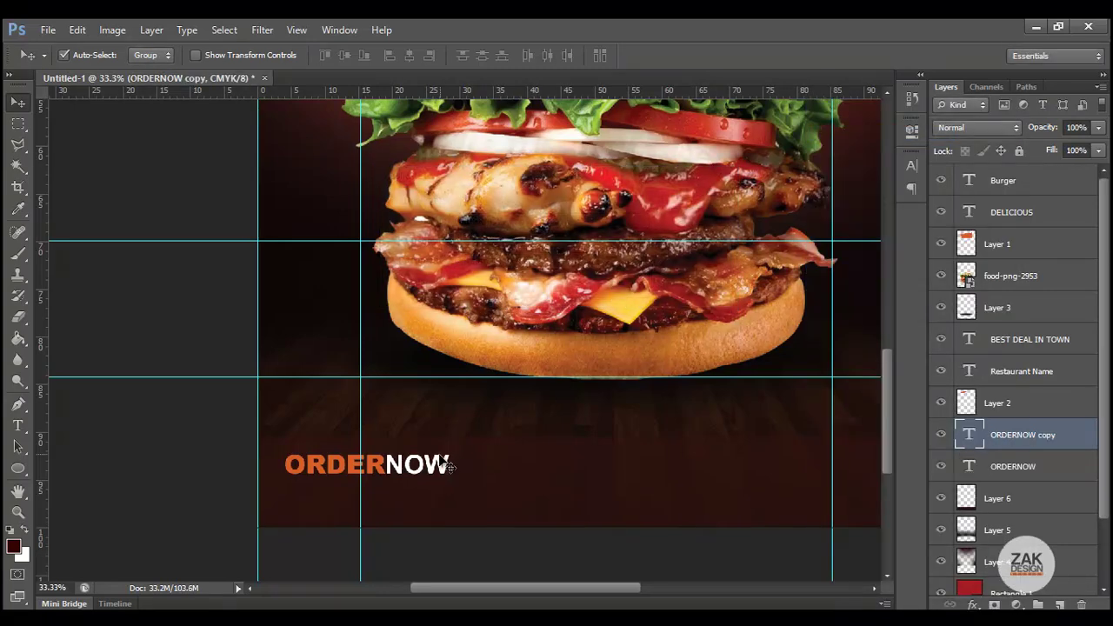
drag(442, 464, 450, 497)
double_click(968, 433)
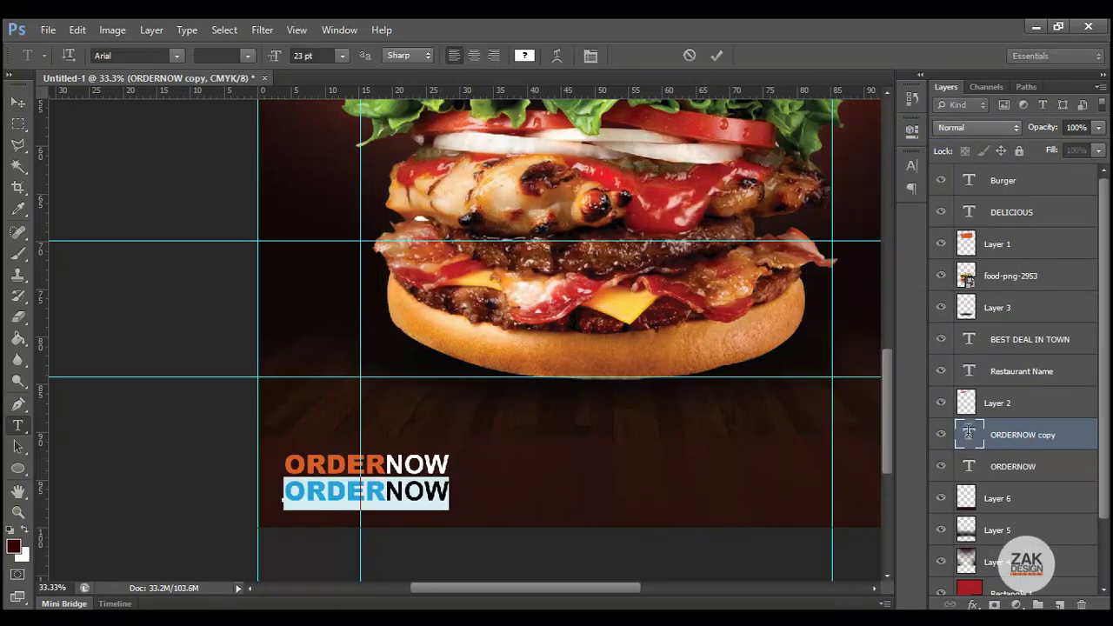
text(123-456-789)
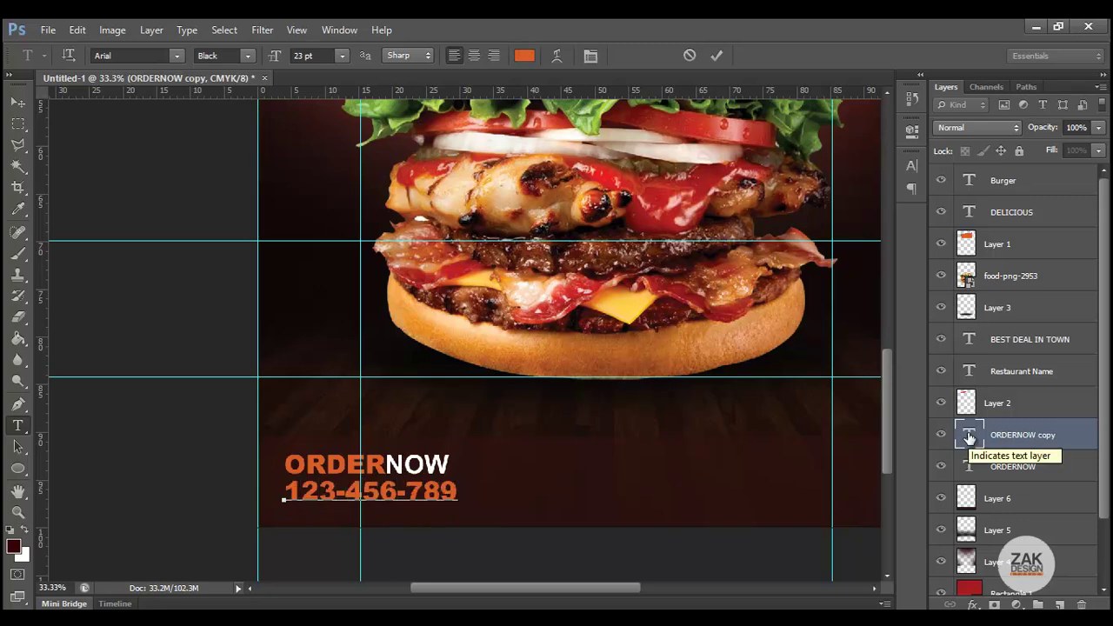
Step: Make the phone number Bold and enlarge it to about 26 pt
double_click(969, 435)
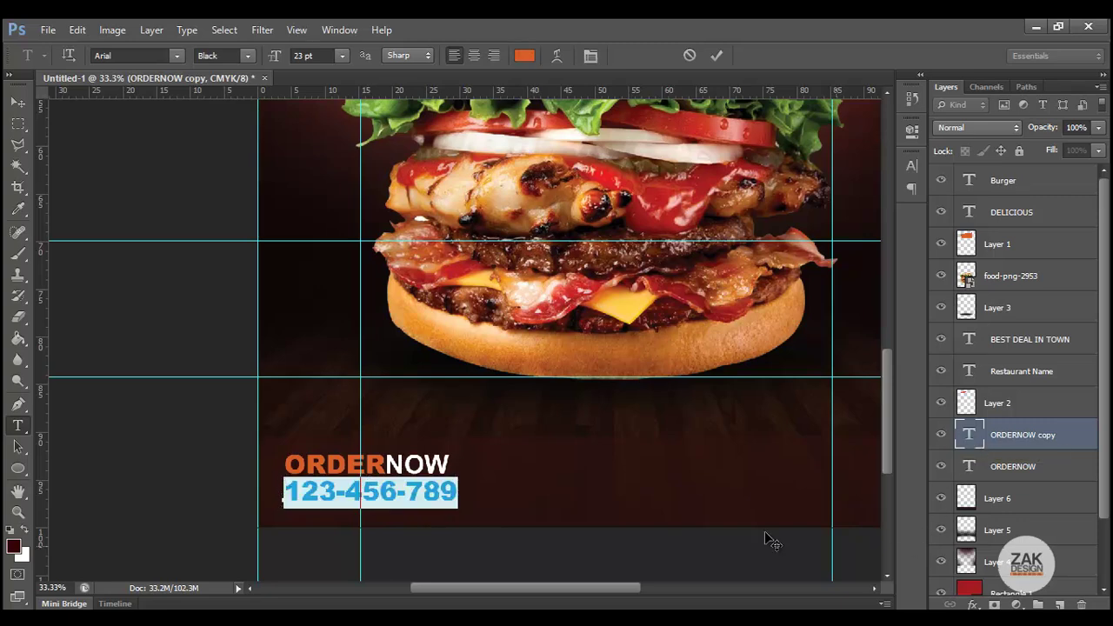
click(247, 61)
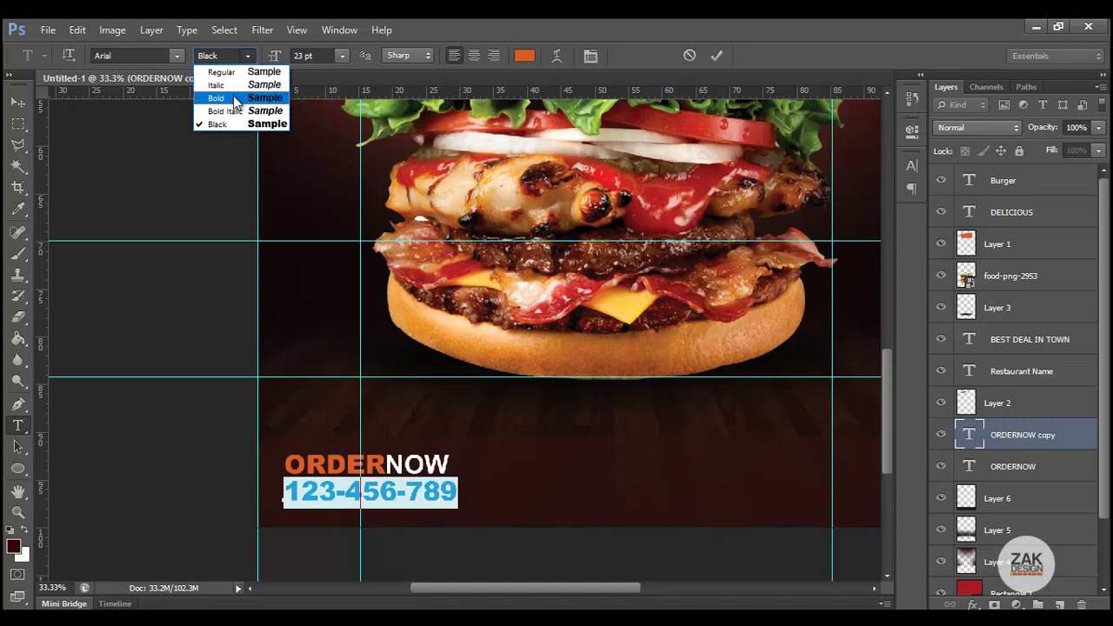
click(234, 98)
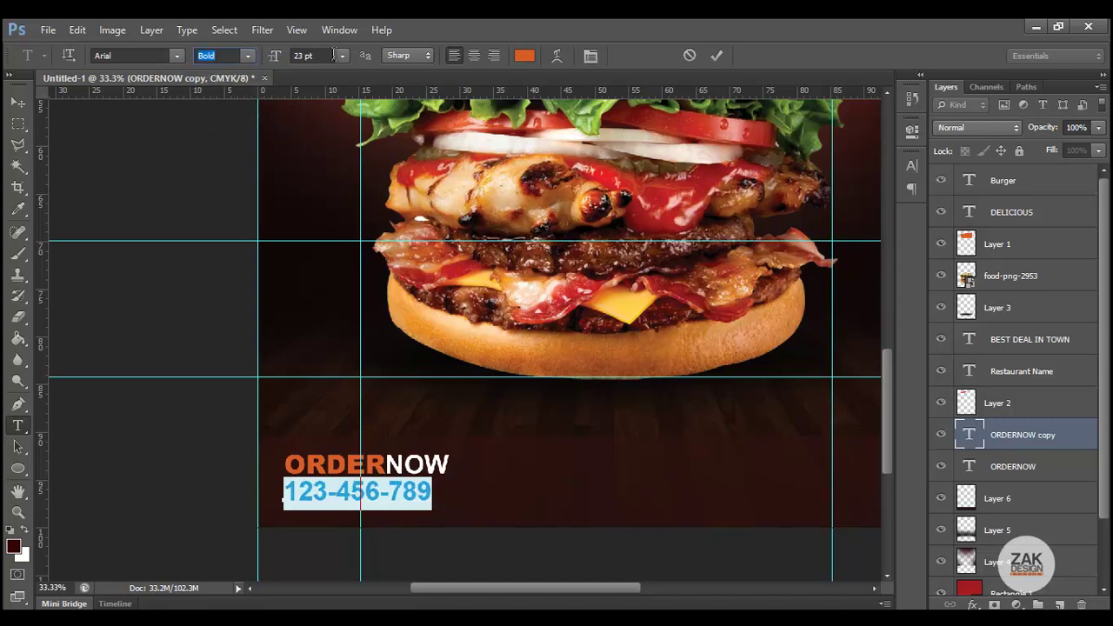
key(Tab)
text(25)
key(Return)
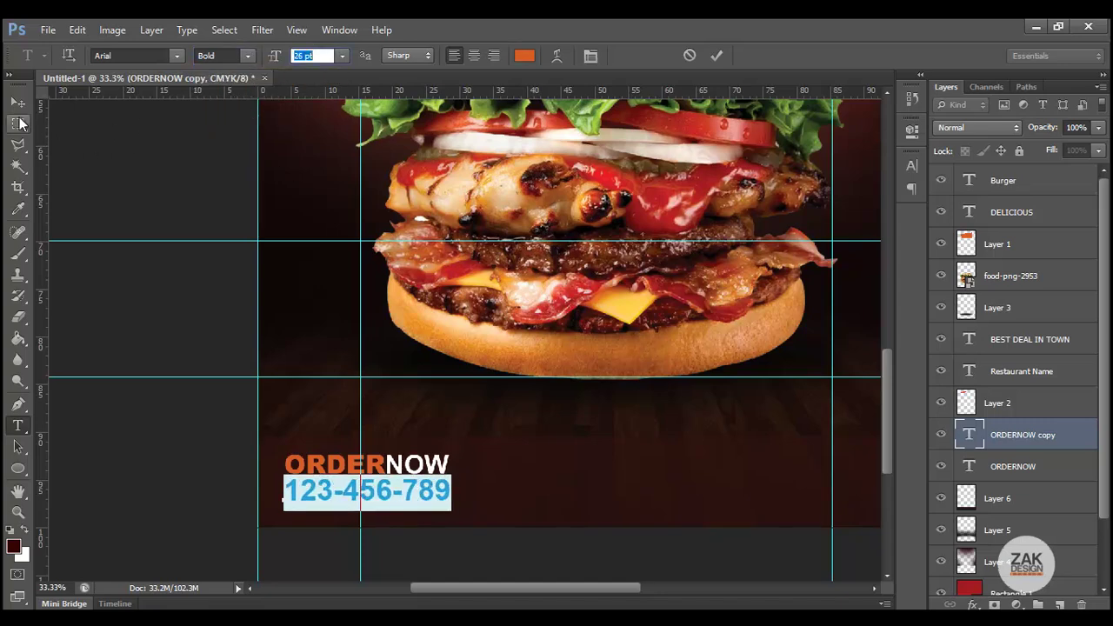
click(18, 102)
Step: Colour the phone number text white and commit it
double_click(967, 433)
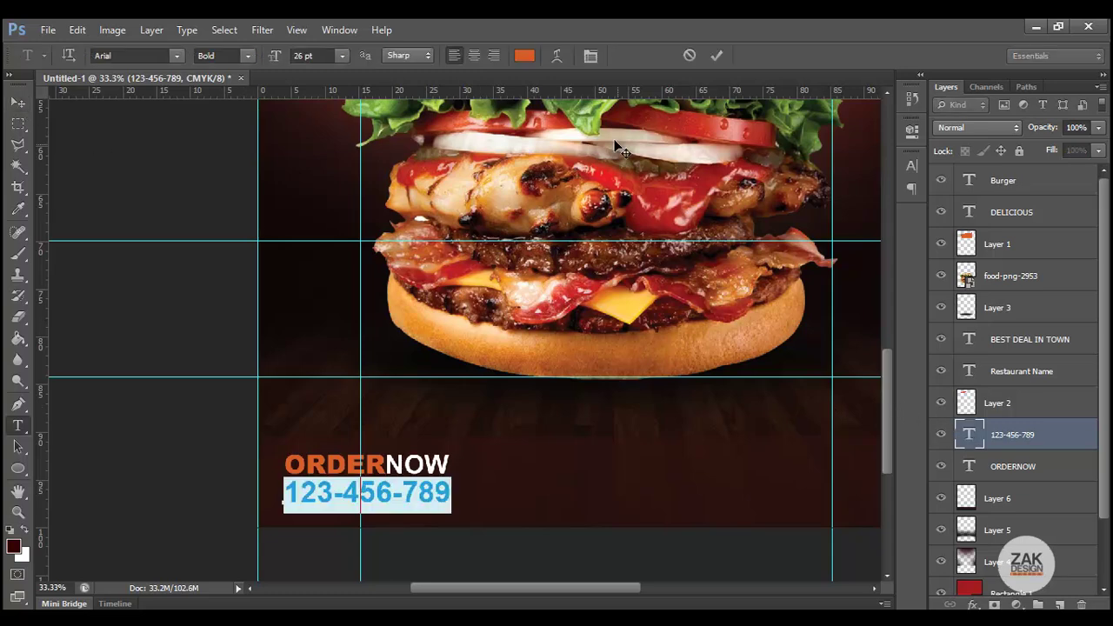
click(524, 55)
click(701, 338)
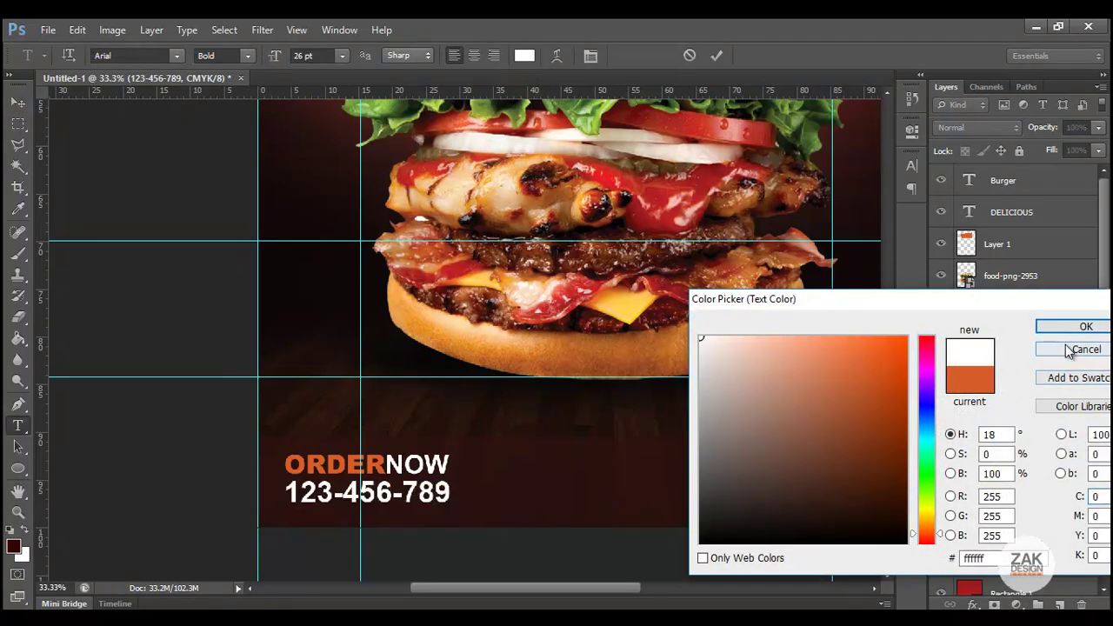
click(1071, 327)
click(19, 103)
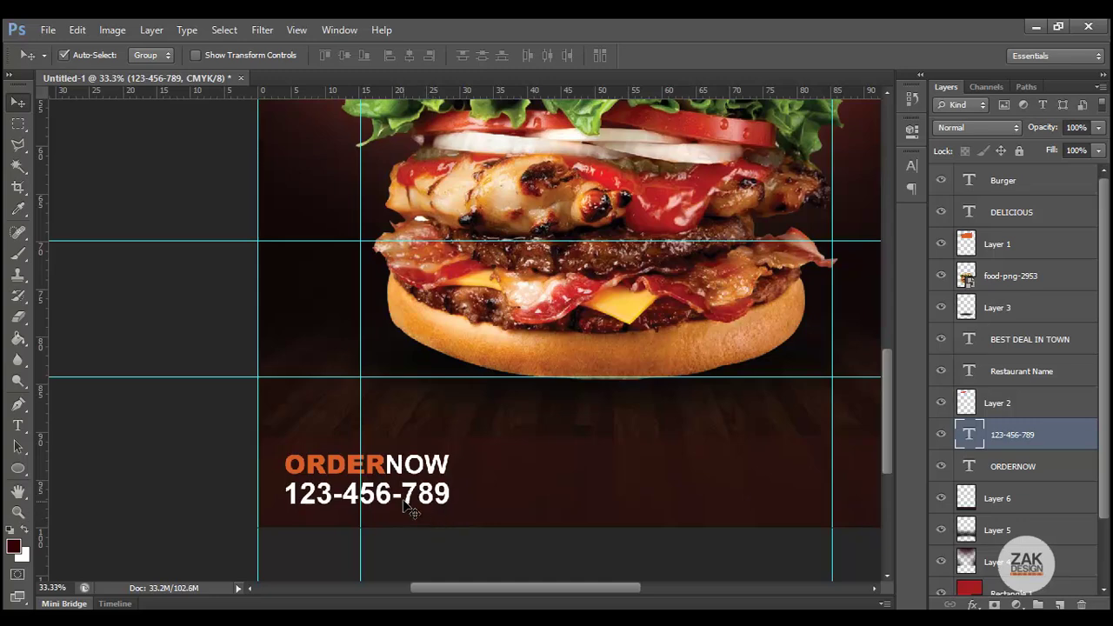
click(416, 468)
drag(487, 588, 535, 589)
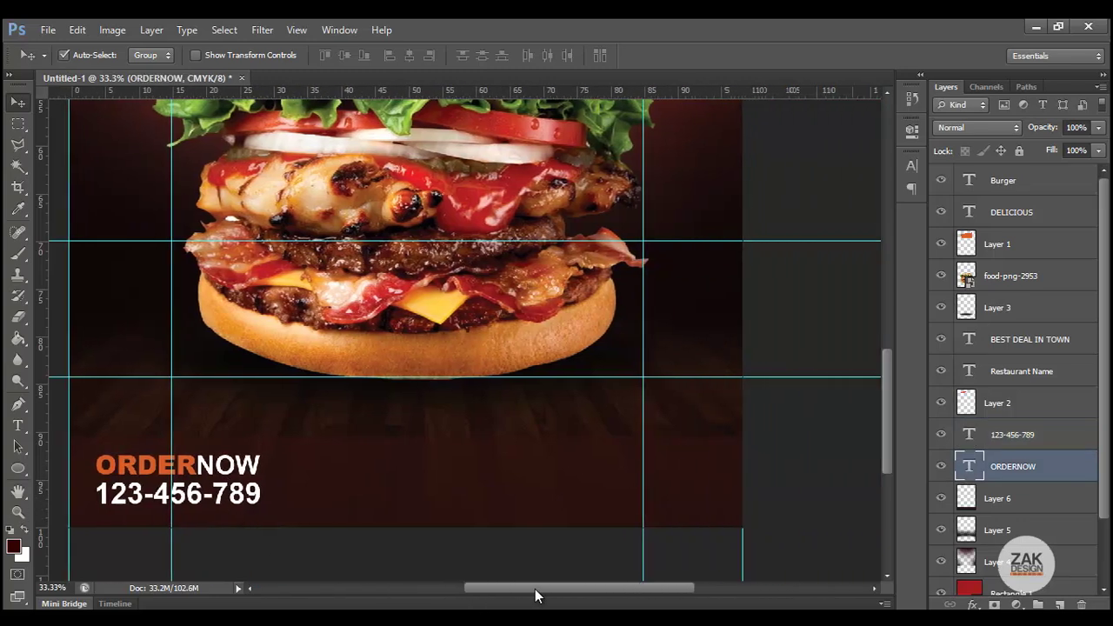
Step: Drag out guides, adding a horizontal guide just below the phone number
key(p)
click(17, 425)
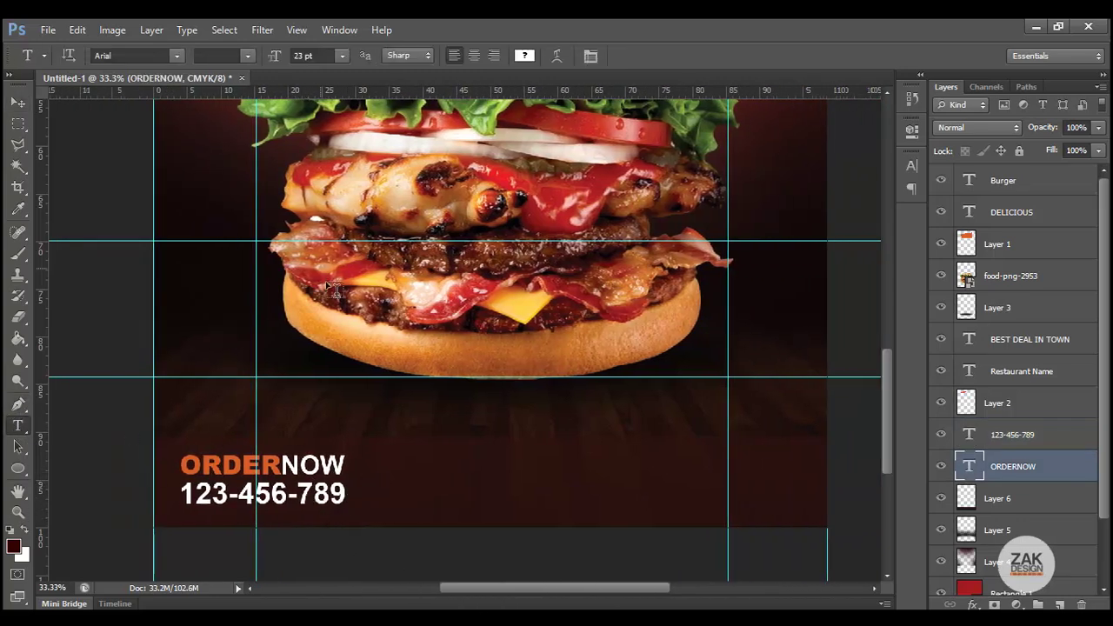
drag(280, 84, 343, 455)
drag(347, 91, 356, 504)
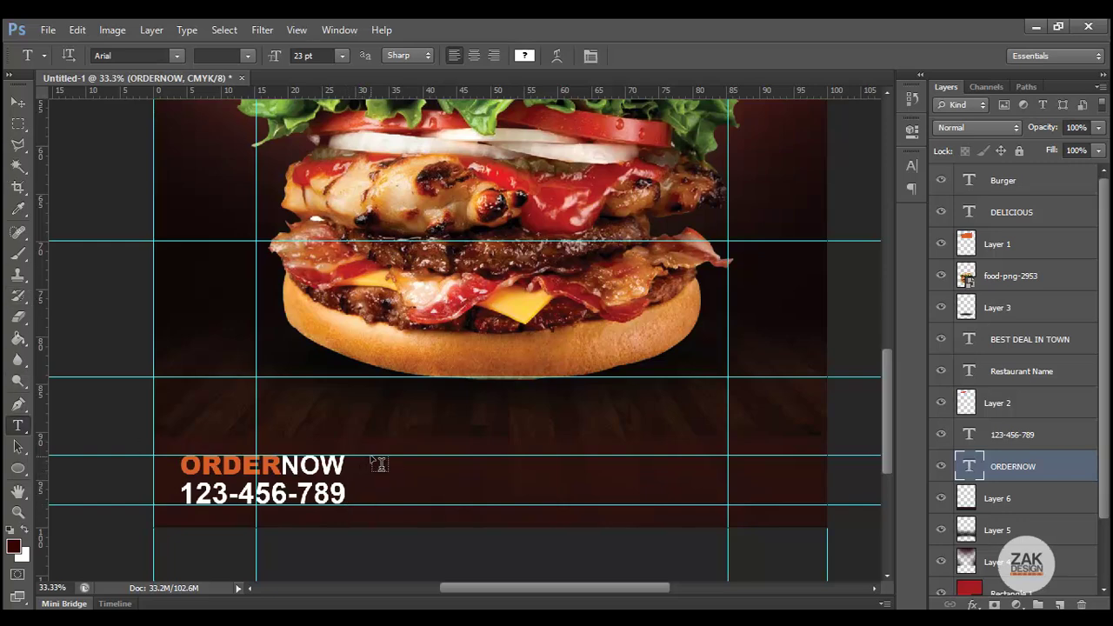
Step: Draw a text box right of ORDERNOW and type white Arial Regular details text starting 'You can'
drag(368, 455, 798, 509)
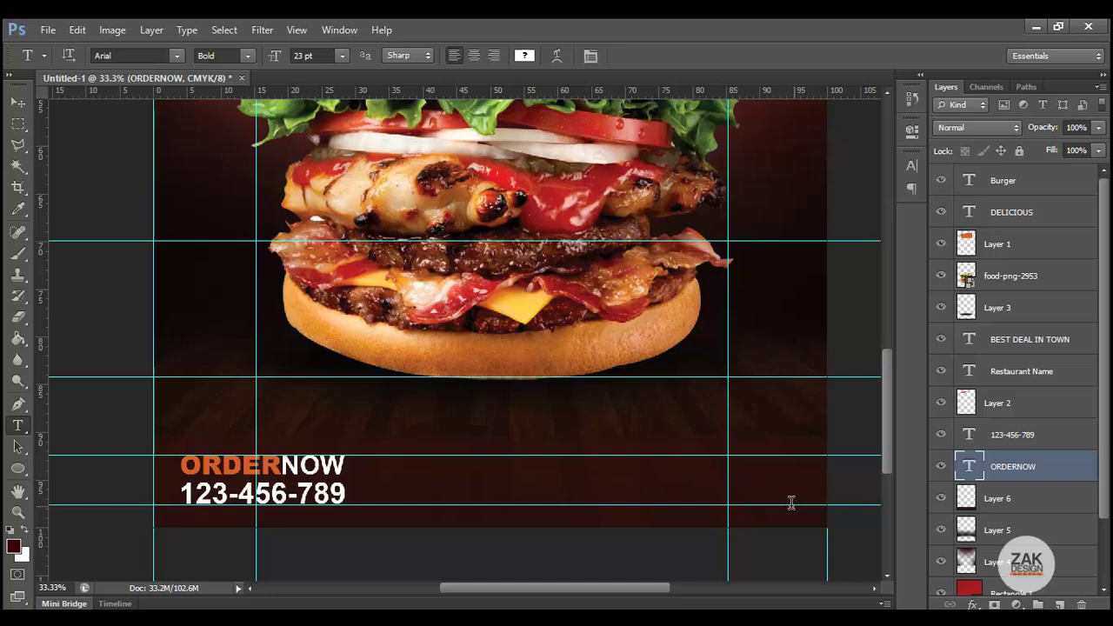
click(245, 54)
click(523, 54)
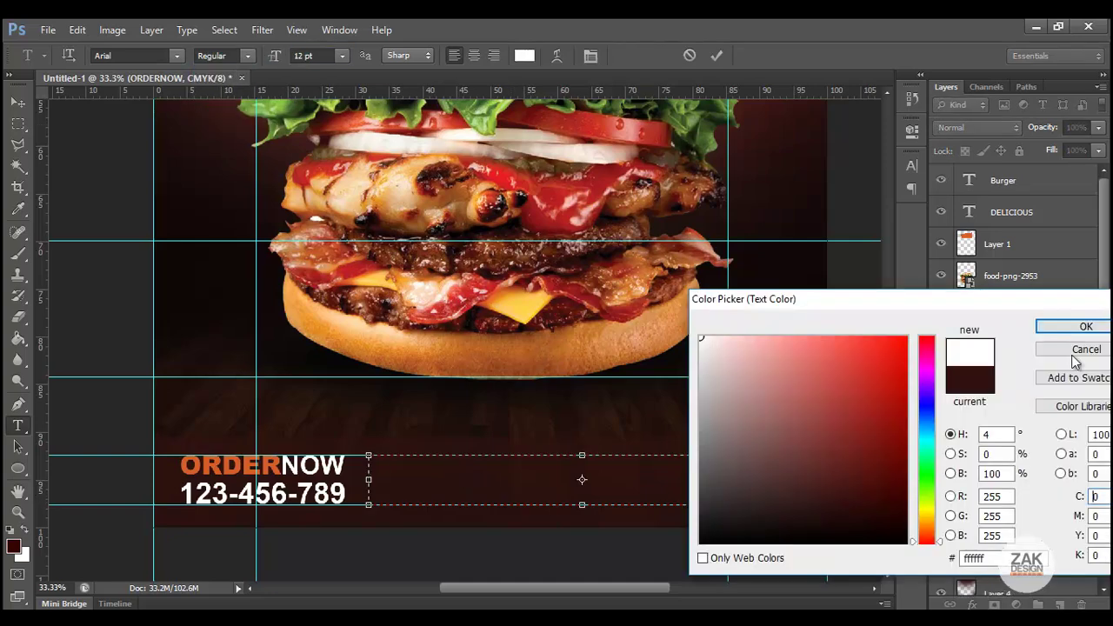
click(1071, 325)
text(You can place your other details like address contact details about us)
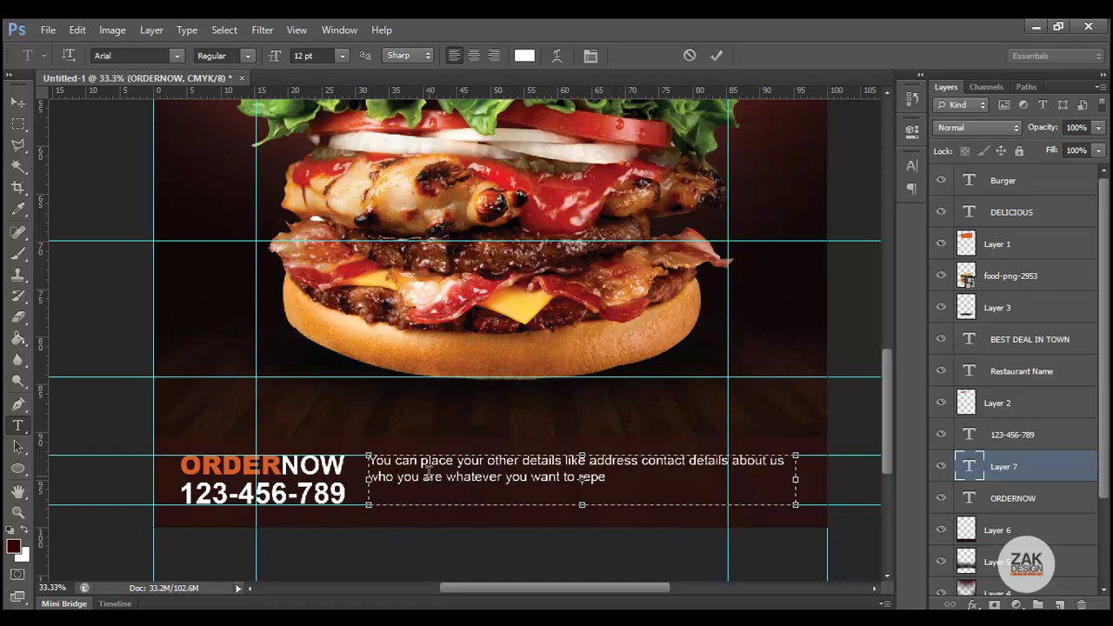
text(at)
Step: Copy the details text and paste it again to lengthen the paragraph
key(ctrl+a)
key(ctrl+c)
right_click(628, 176)
click(670, 249)
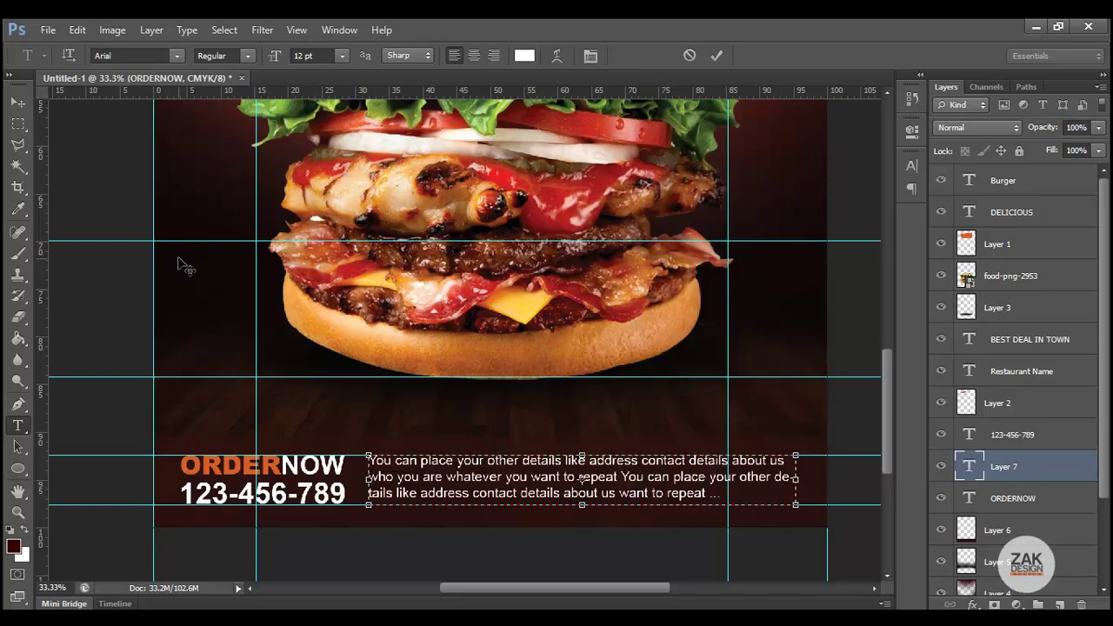
key(ctrl+Return)
Step: Justify the details paragraph with the last line left, then hide the guides
double_click(968, 466)
click(912, 165)
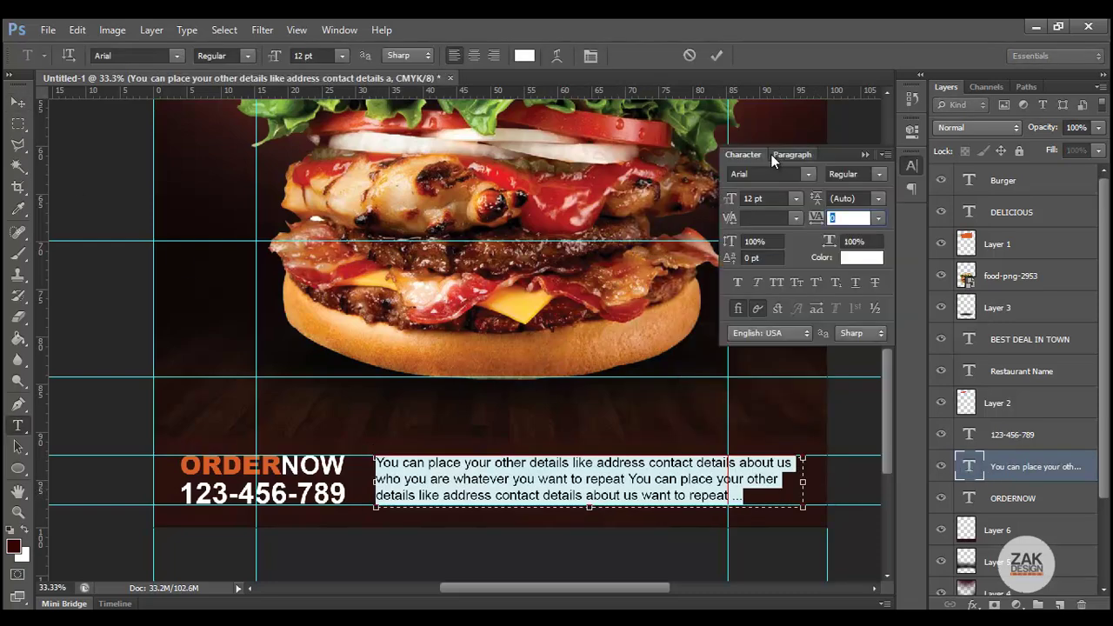
click(771, 154)
click(762, 176)
click(781, 176)
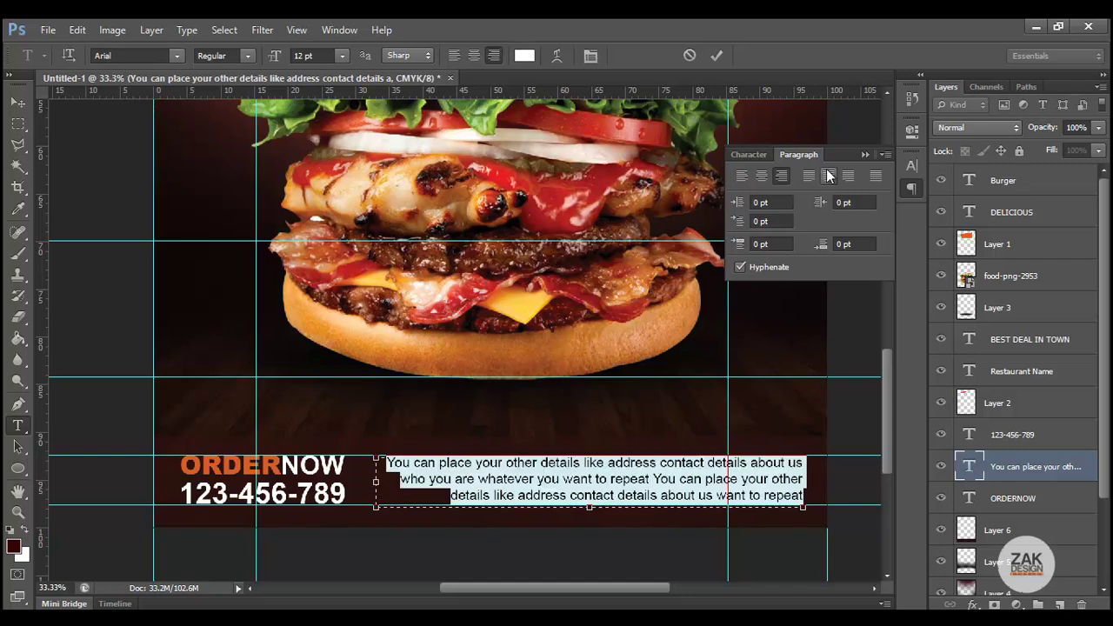
click(809, 175)
key(ctrl+Return)
key(v)
click(865, 154)
key(ctrl+0)
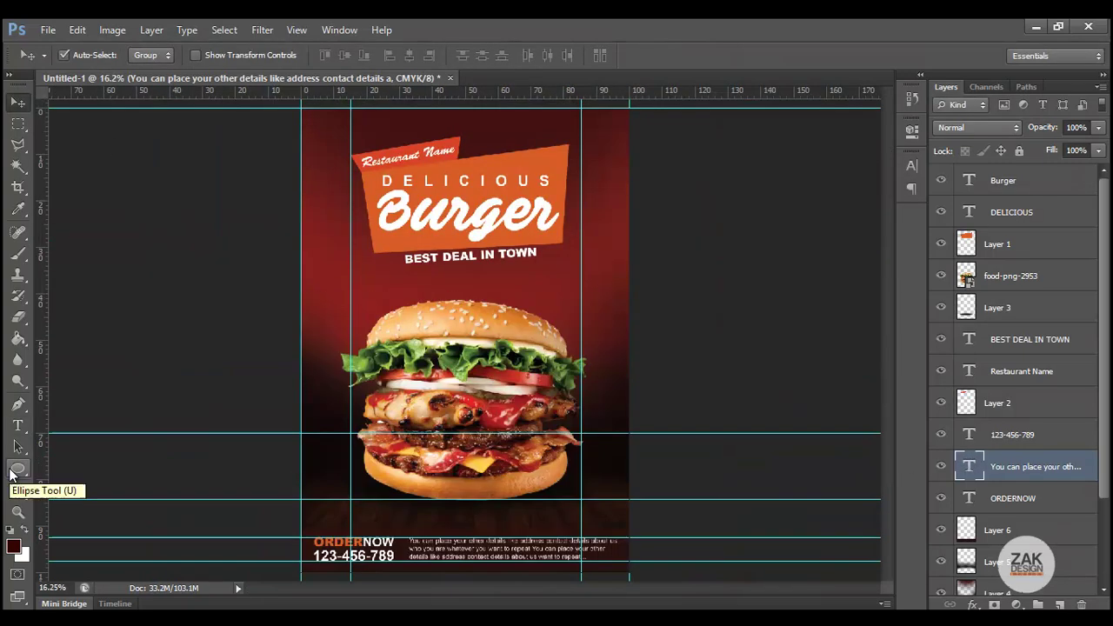
key(ctrl+semicolon)
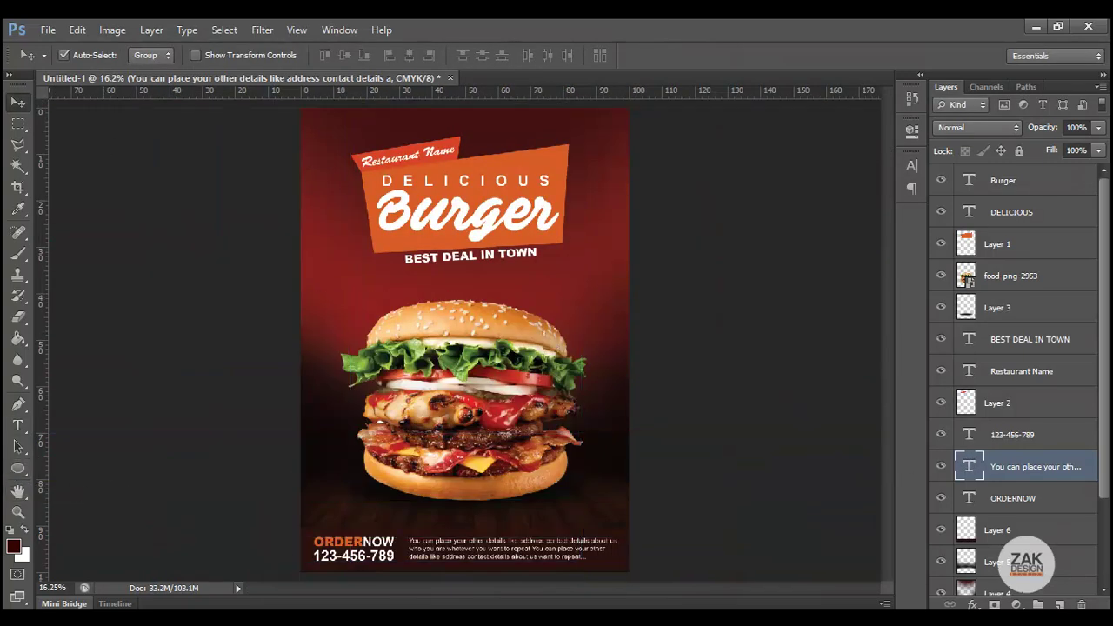
Step: Draw a circle at the burger's upper right and nudge it up slightly
click(17, 468)
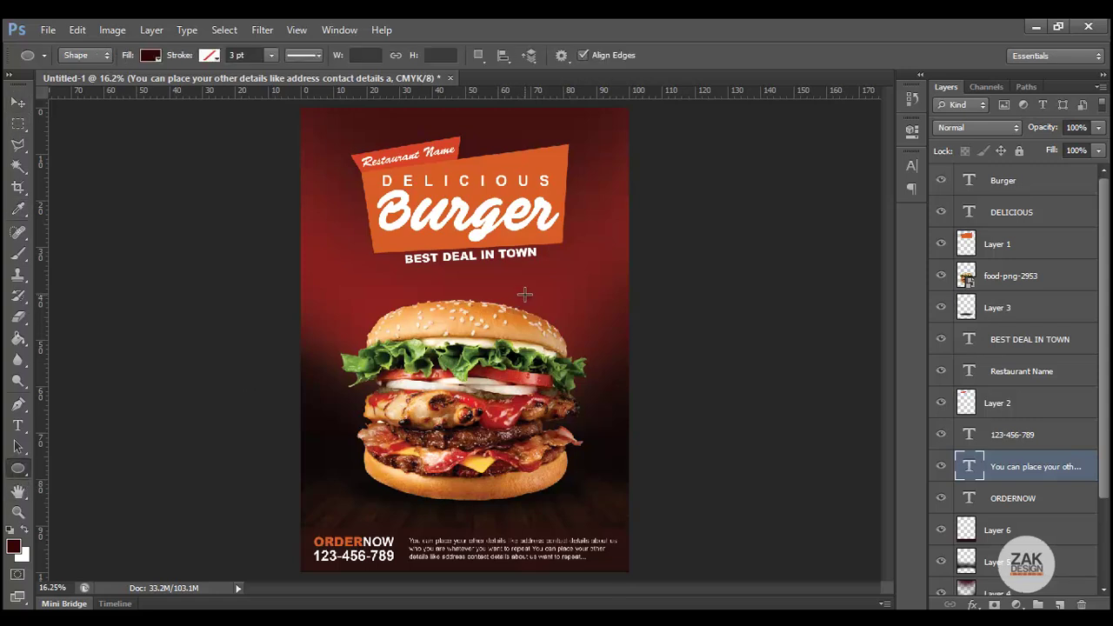
drag(525, 295, 615, 388)
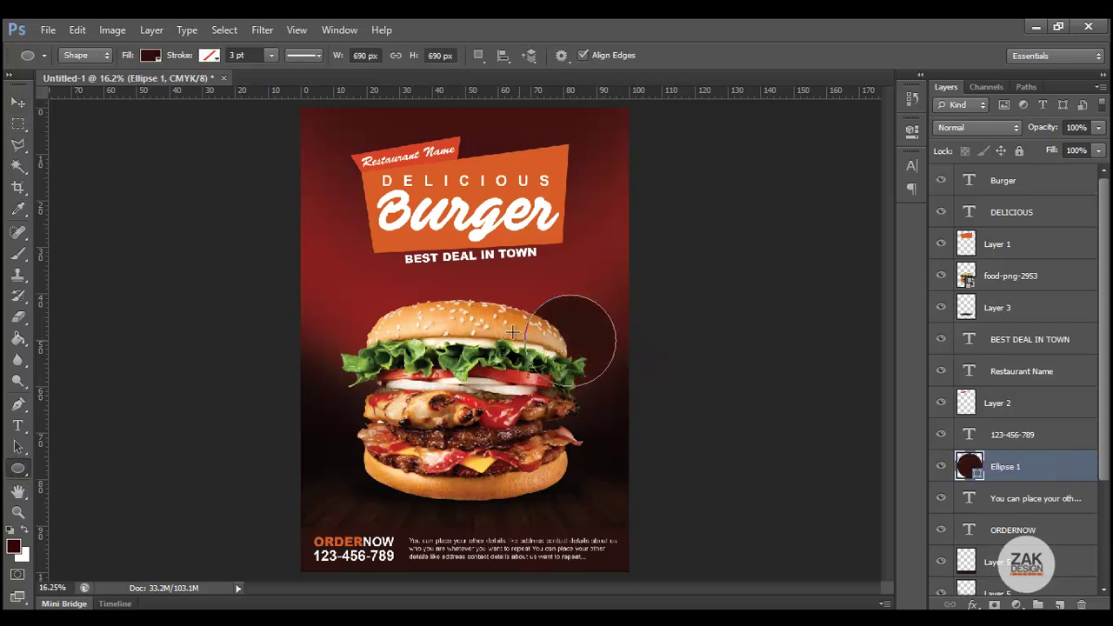
click(17, 98)
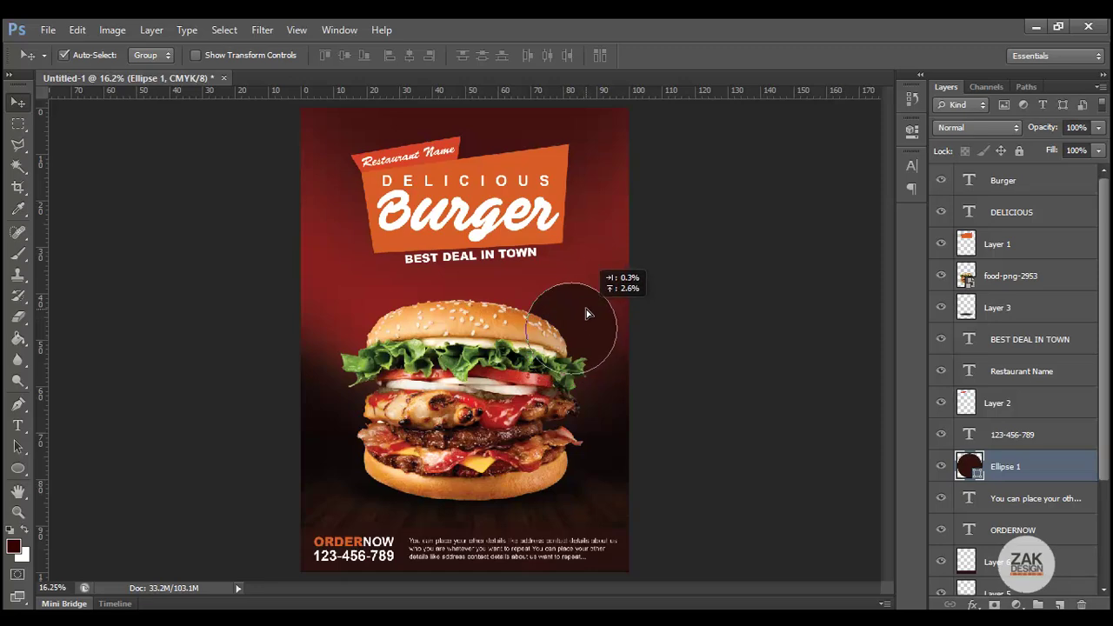
drag(590, 322, 592, 307)
Step: Add a Gradient Overlay to the circle and set the left stop to dark red
click(973, 604)
click(960, 540)
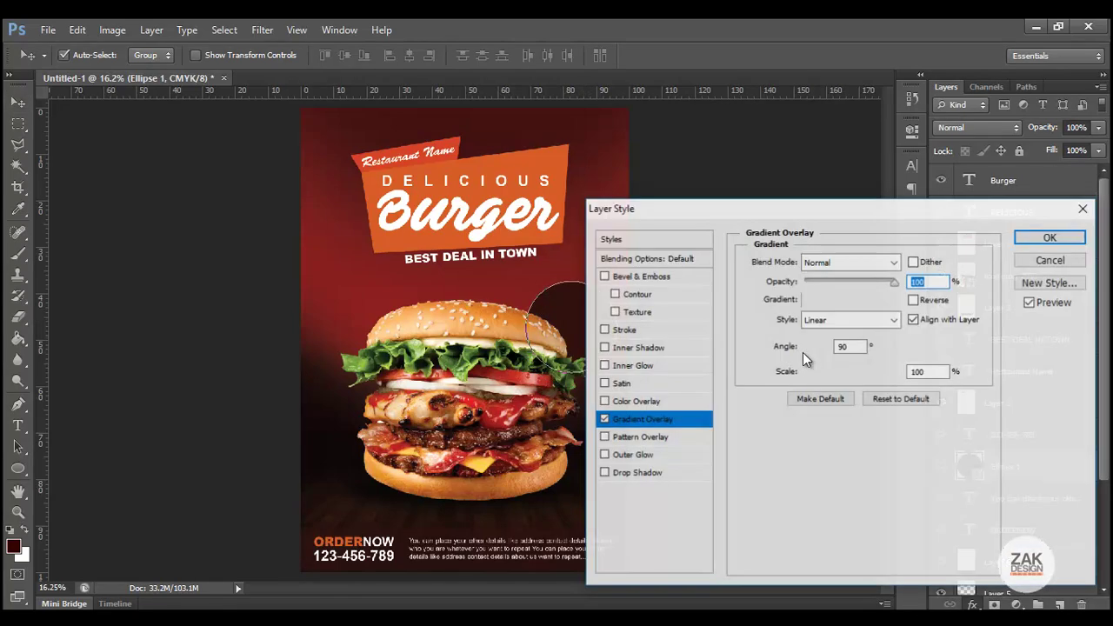
click(822, 300)
click(671, 401)
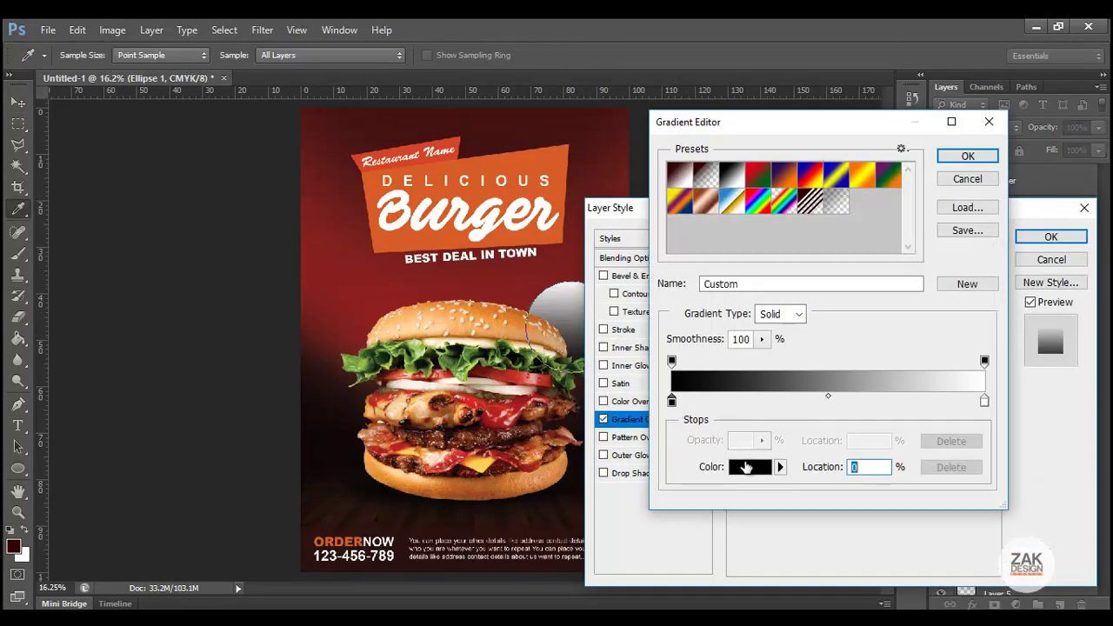
click(745, 467)
click(542, 305)
click(379, 280)
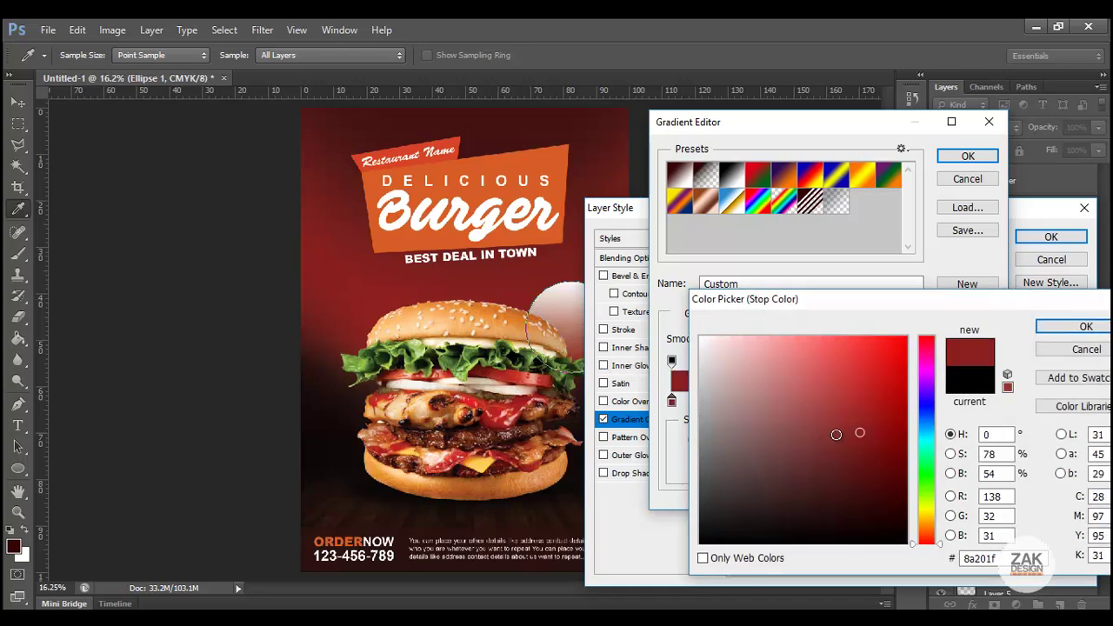
drag(837, 434, 859, 382)
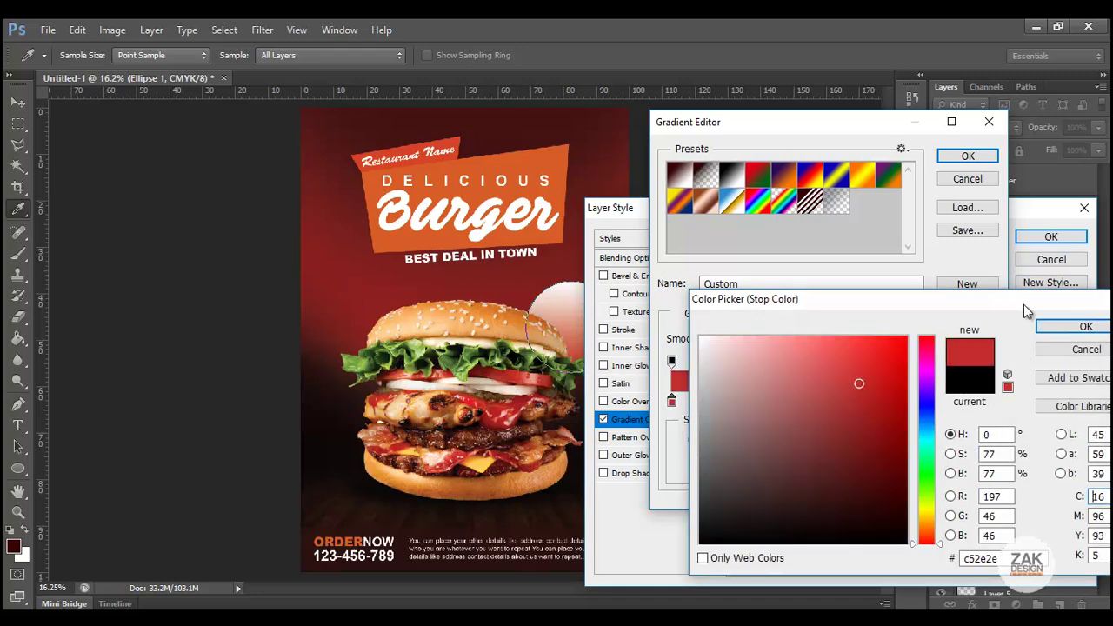
click(1083, 326)
Step: Set the gradient's right stop to light orange and apply the overlay
click(984, 401)
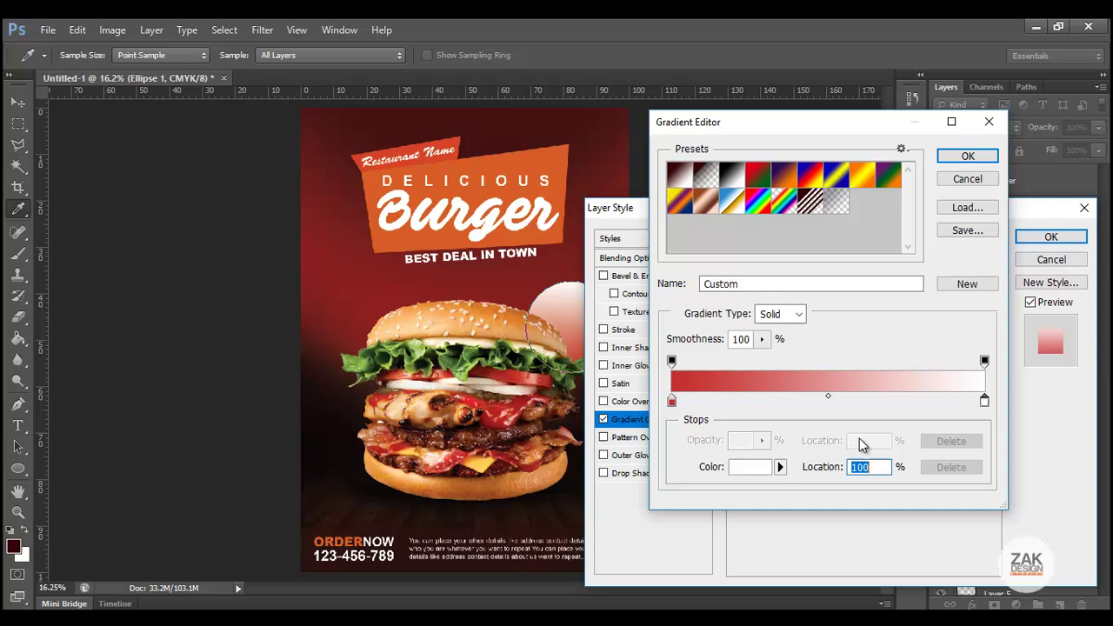
click(749, 467)
drag(926, 508, 927, 532)
drag(886, 376, 823, 342)
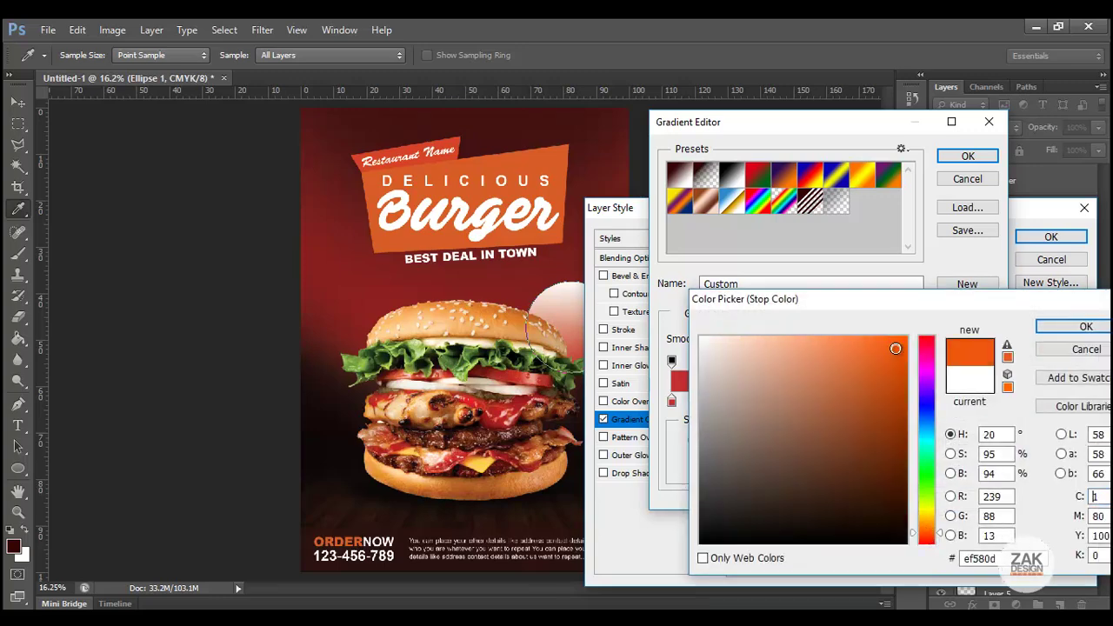
click(1058, 330)
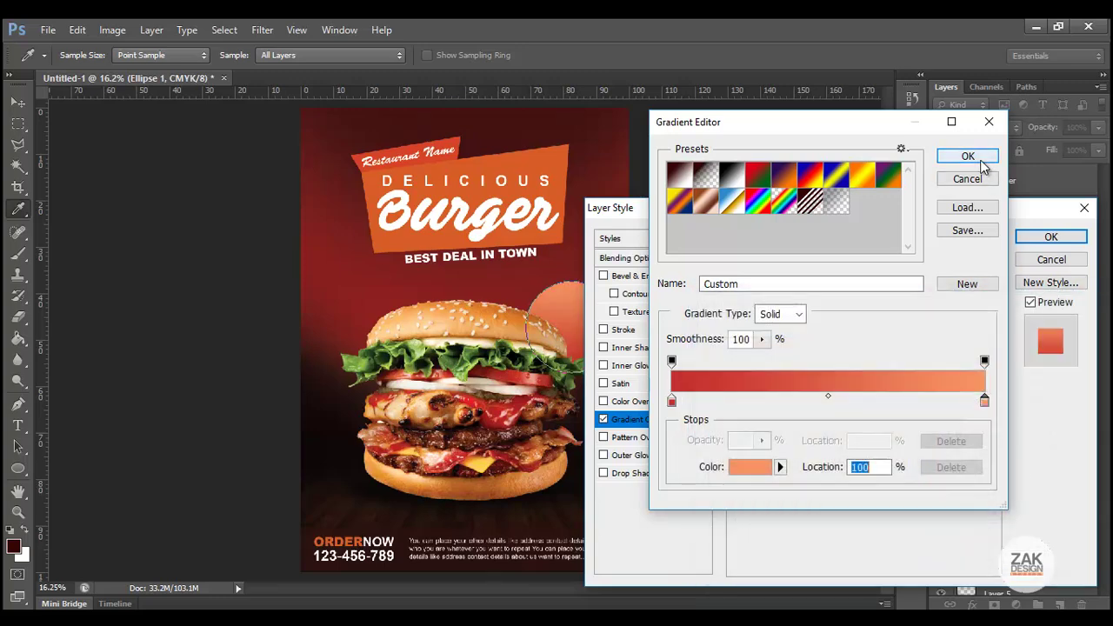
click(970, 156)
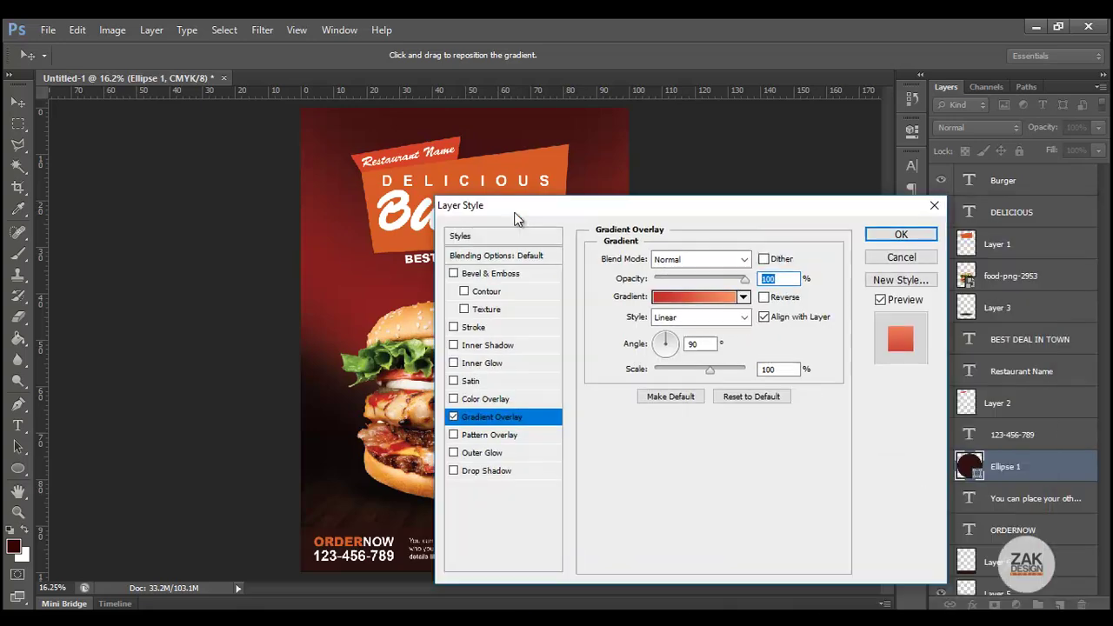
click(897, 232)
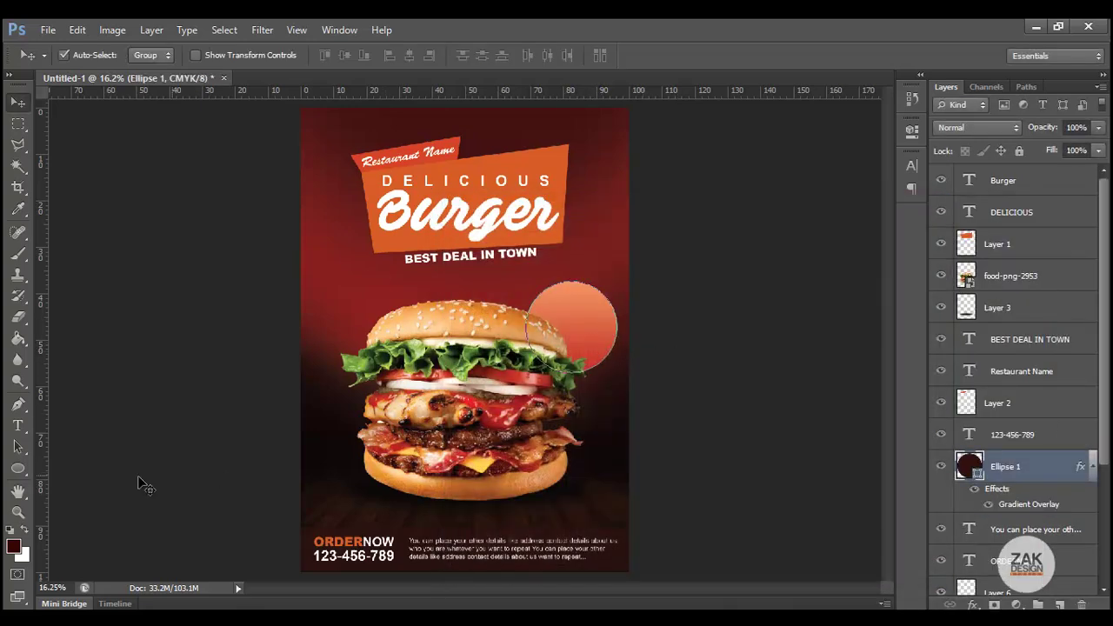
click(19, 512)
Step: Add a '$5.99' text layer above the circle in large heavy Arial Black
click(599, 324)
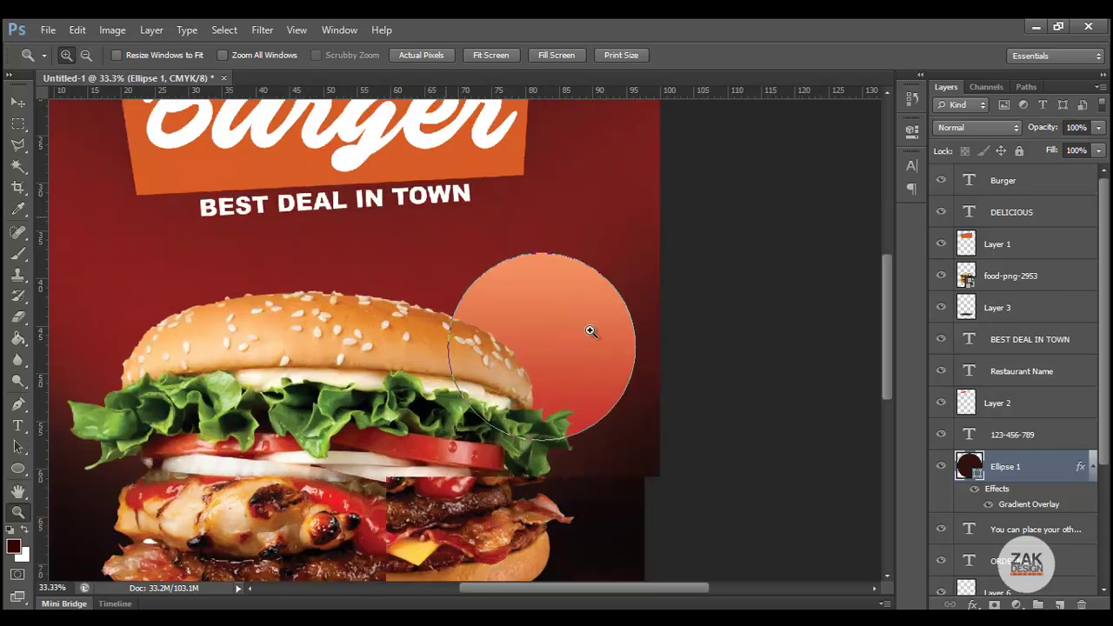
click(18, 425)
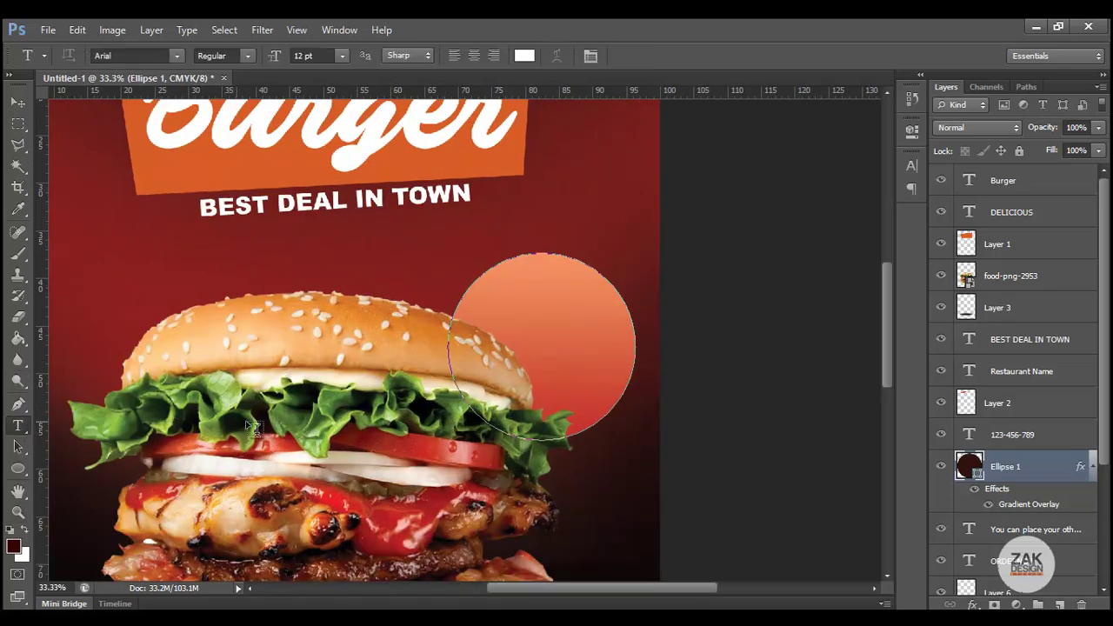
click(556, 228)
text($5.99)
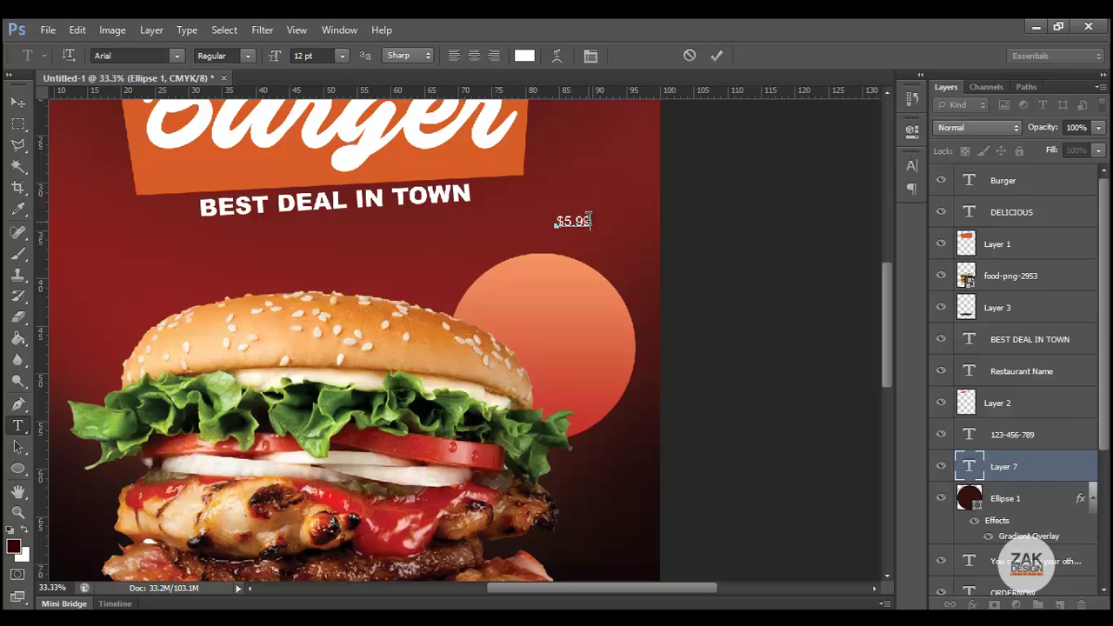
drag(587, 218, 543, 220)
click(241, 56)
click(230, 103)
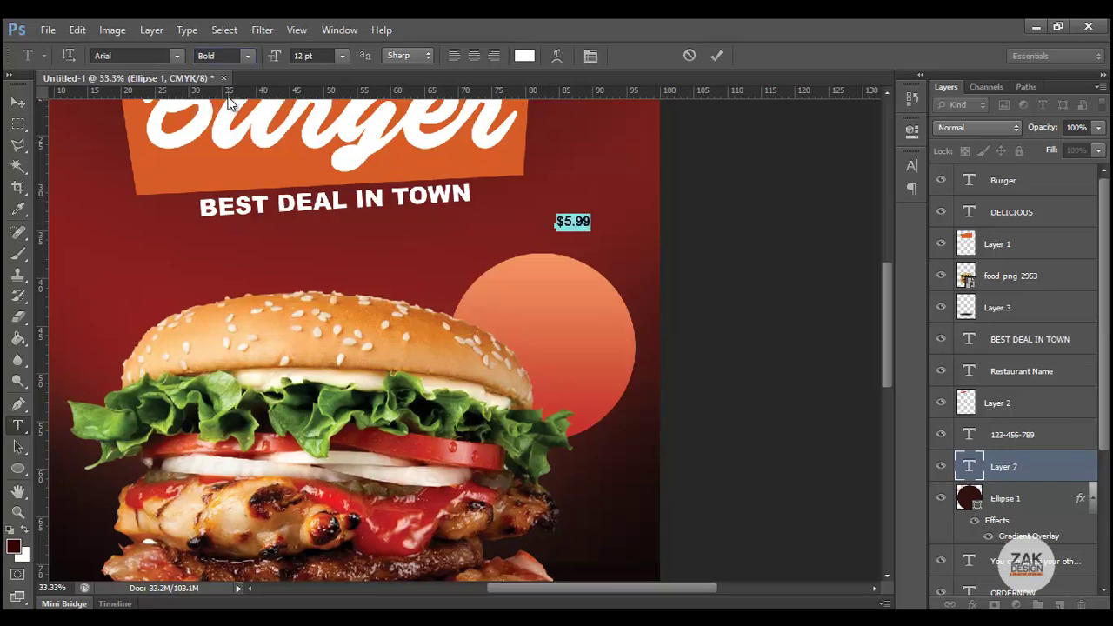
click(250, 58)
click(222, 123)
drag(271, 57, 300, 58)
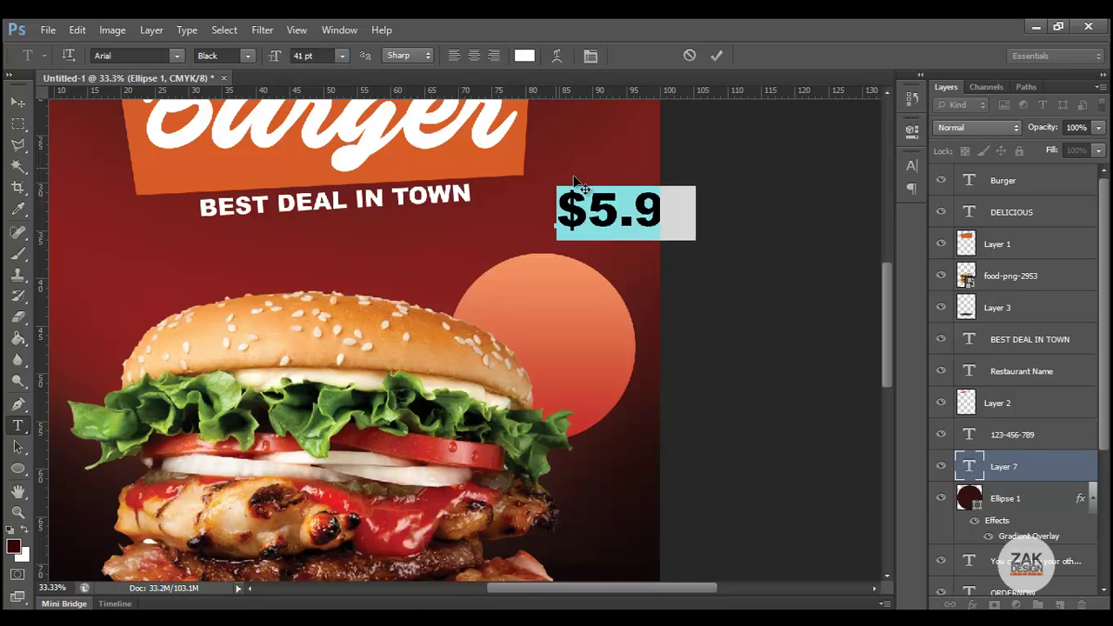
Step: Make the .99 cents bold and shrink them to 15 pt
drag(619, 213, 695, 213)
click(224, 55)
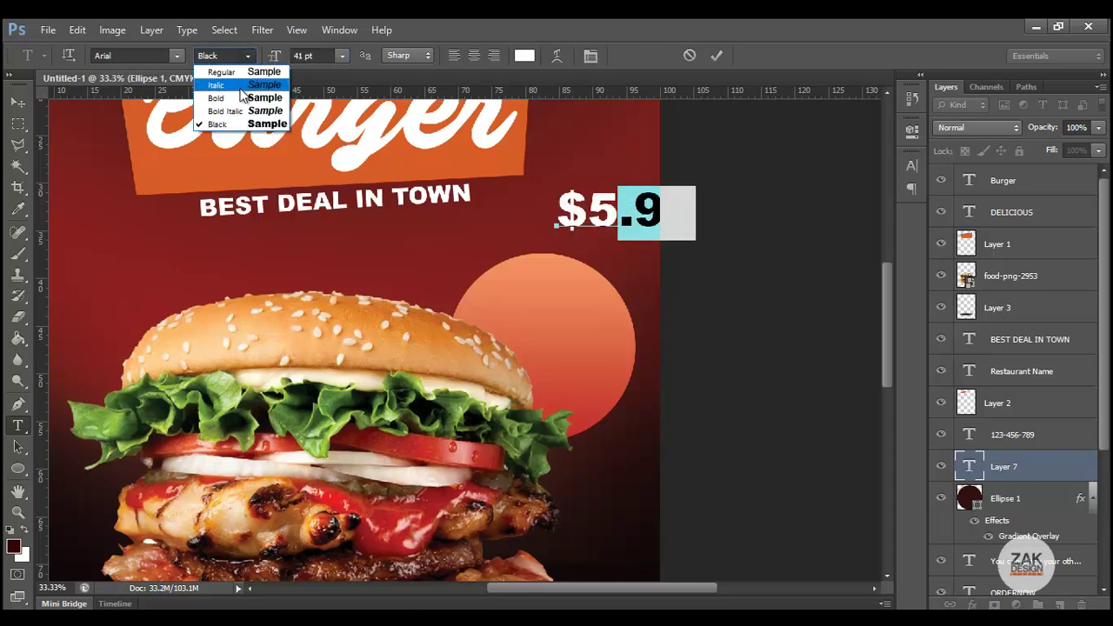
click(216, 97)
drag(274, 56, 255, 56)
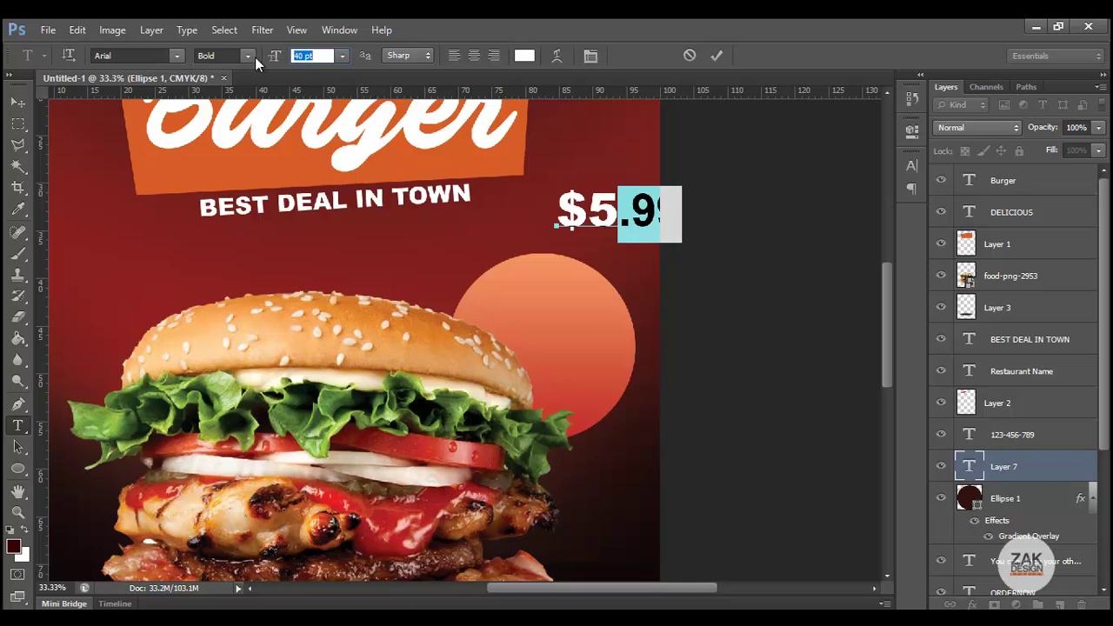
text(15)
key(Return)
click(17, 101)
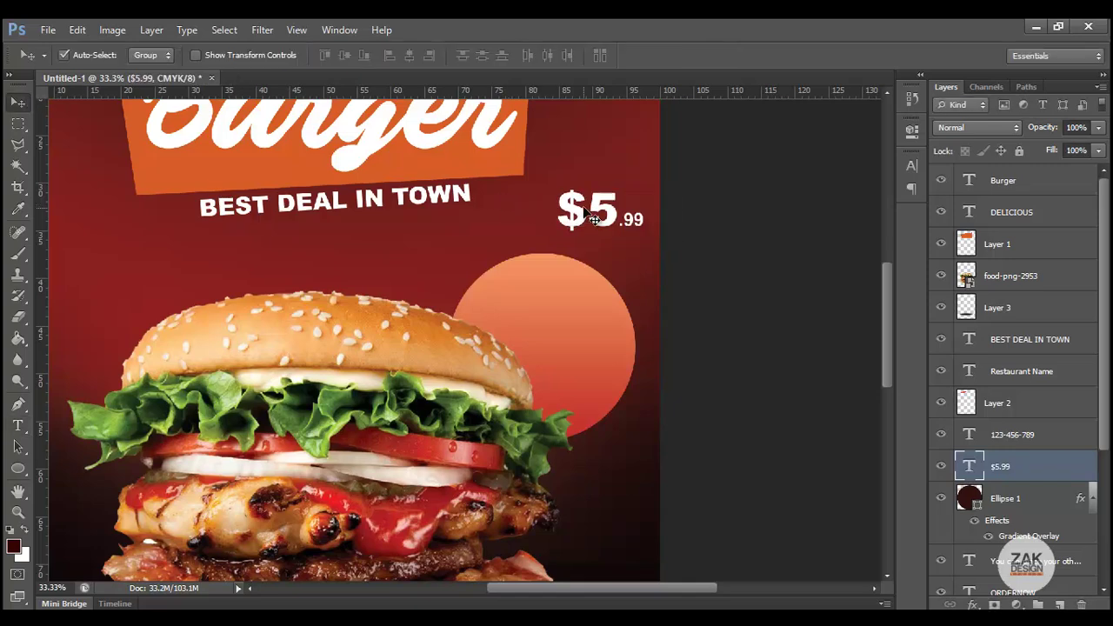
Step: Move the price into the orange gradient circle and shift the circle slightly left around it
mouse_move(586, 209)
mouse_down()
mouse_move(530, 326)
mouse_move(554, 343)
mouse_move(567, 335)
mouse_up()
key(ctrl+t)
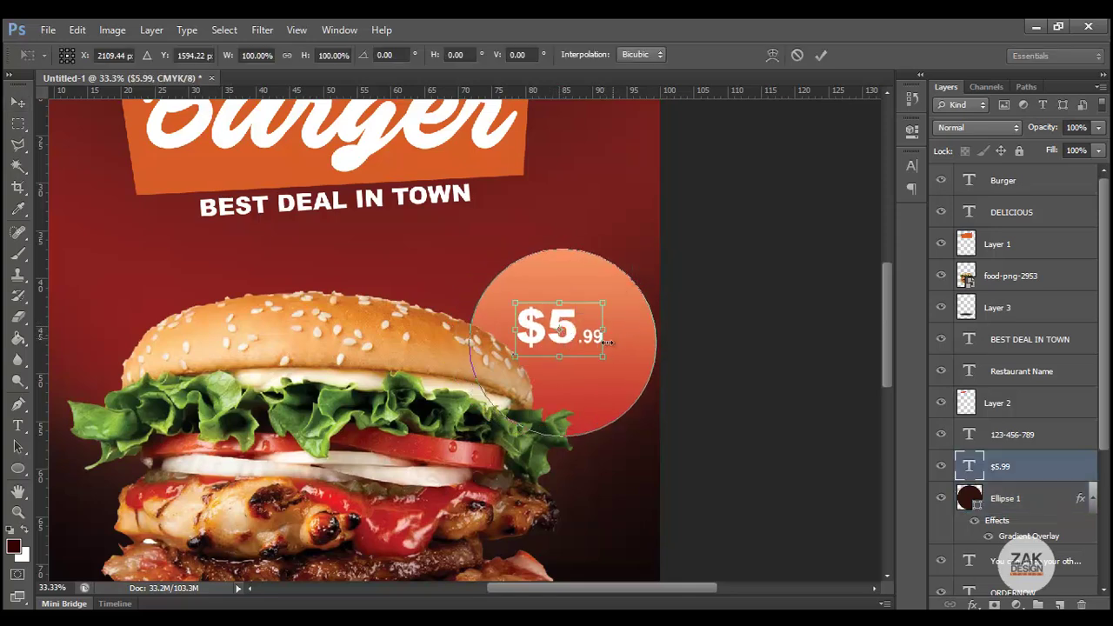
key(Return)
drag(617, 347, 584, 356)
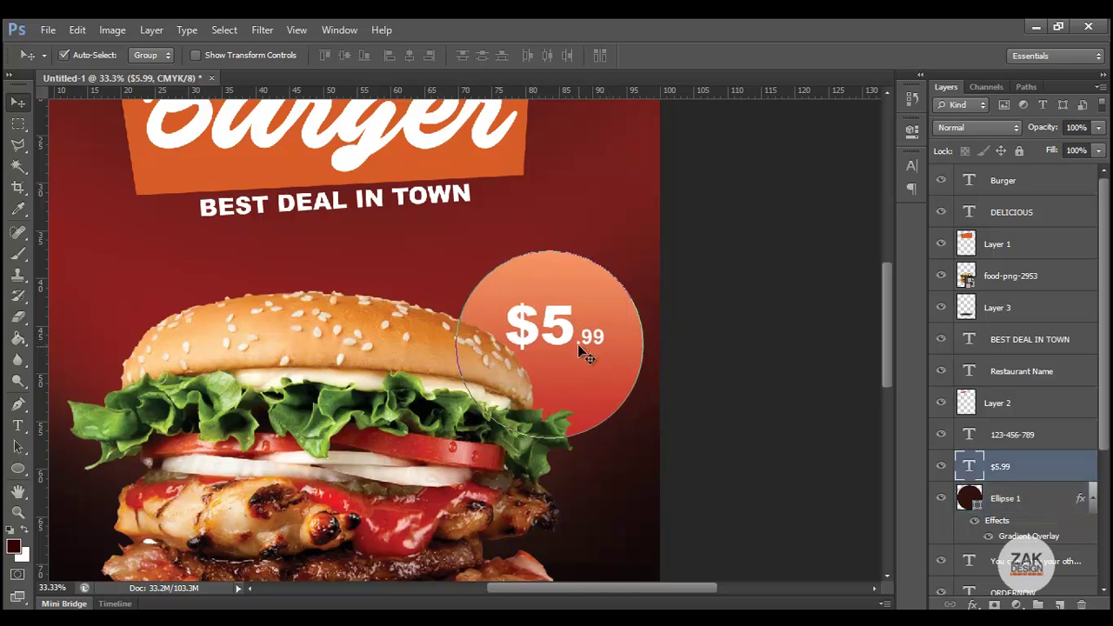
Step: Duplicate the $5.99 text layer and move the copy below the price
double_click(962, 466)
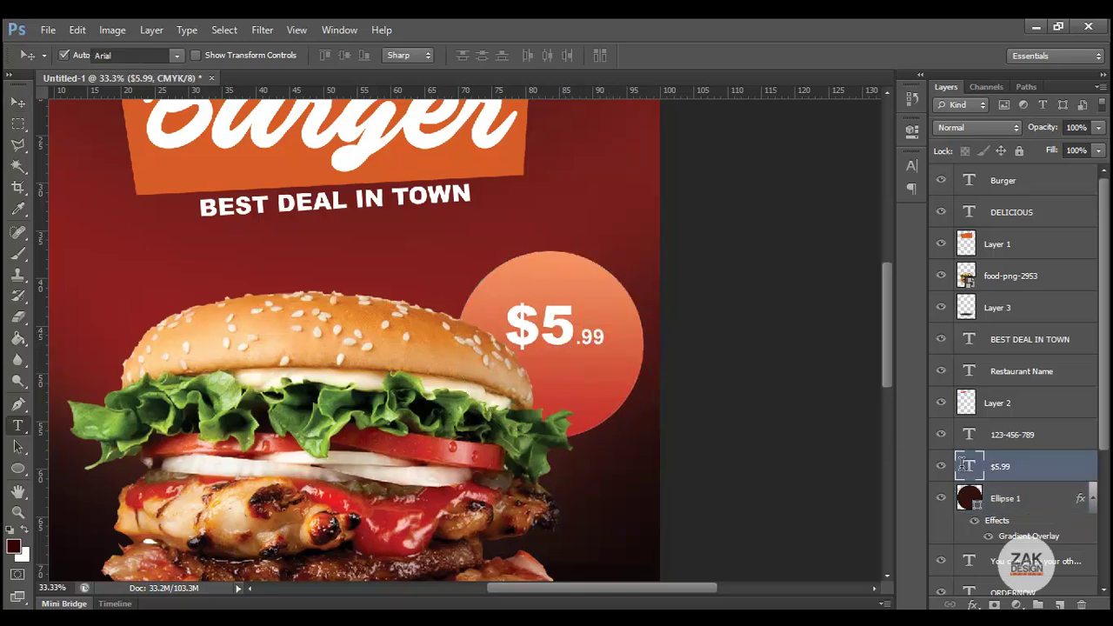
key(ctrl+Return)
right_click(1004, 466)
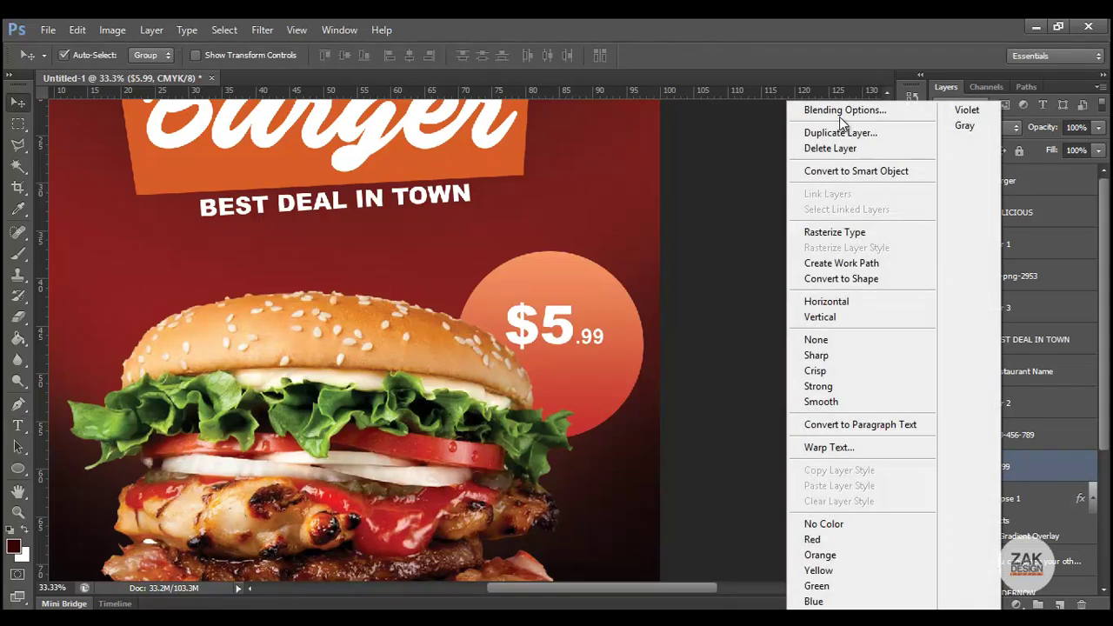
click(840, 132)
click(665, 205)
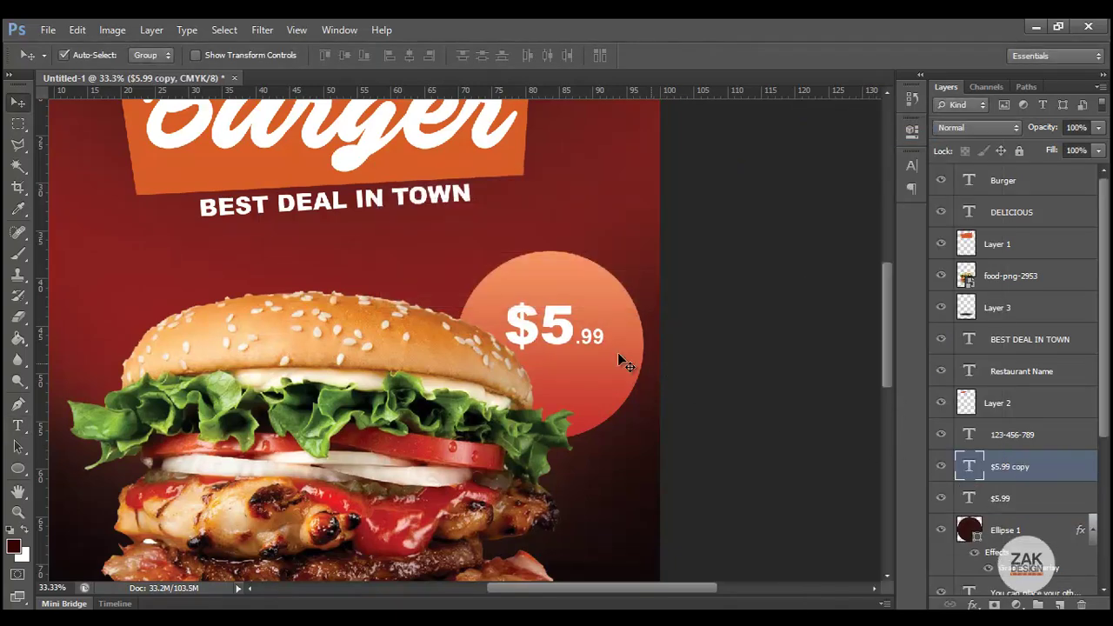
drag(619, 358, 638, 399)
Step: Change the copy's text to 'only' in Regular weight at a smaller size
double_click(970, 471)
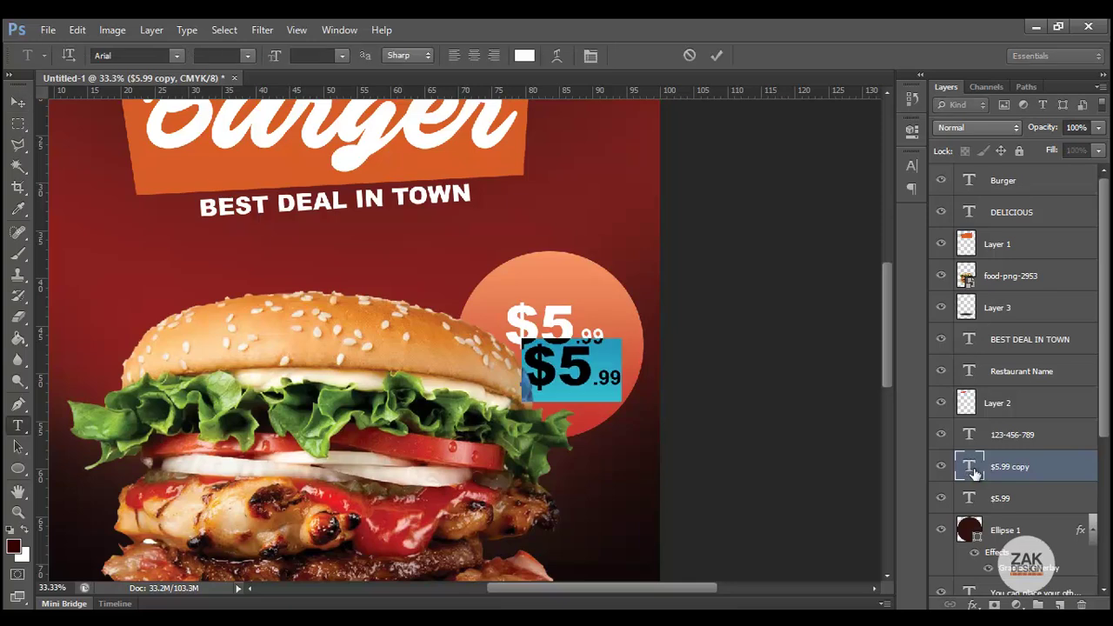
text(o)
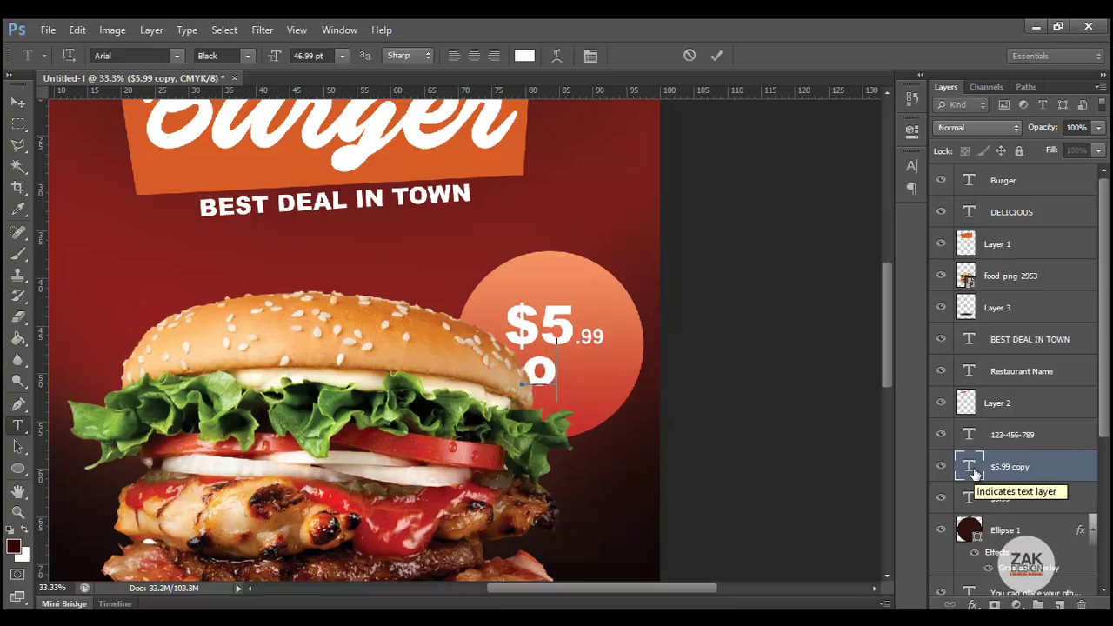
text(nly)
key(ctrl+a)
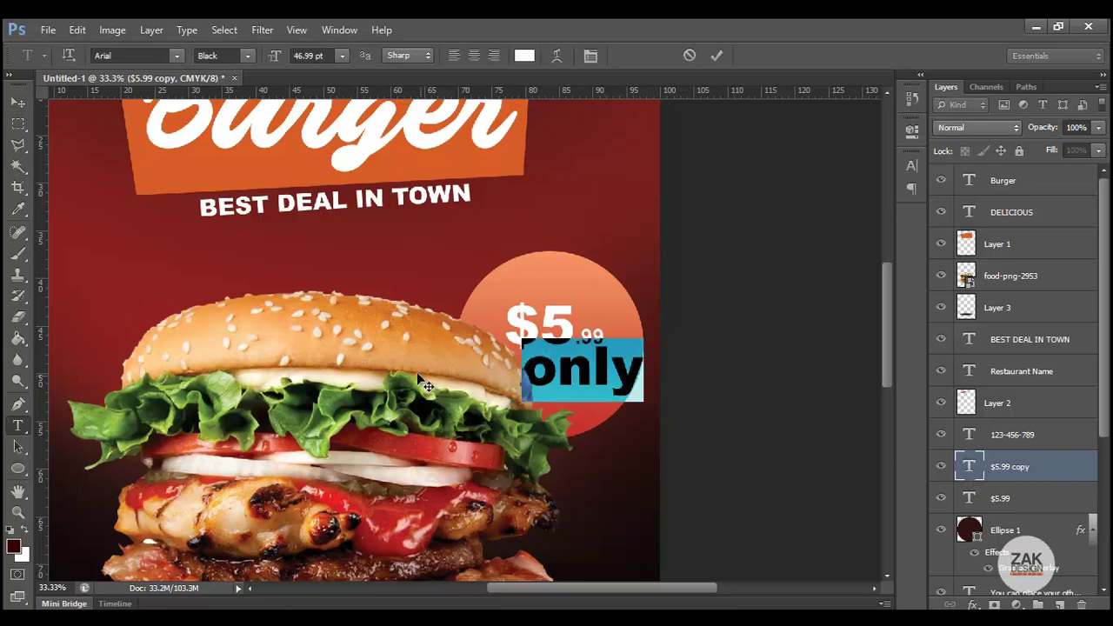
click(247, 61)
click(218, 71)
mouse_move(274, 56)
mouse_down()
mouse_move(244, 56)
mouse_move(220, 88)
mouse_move(221, 115)
mouse_up()
click(17, 102)
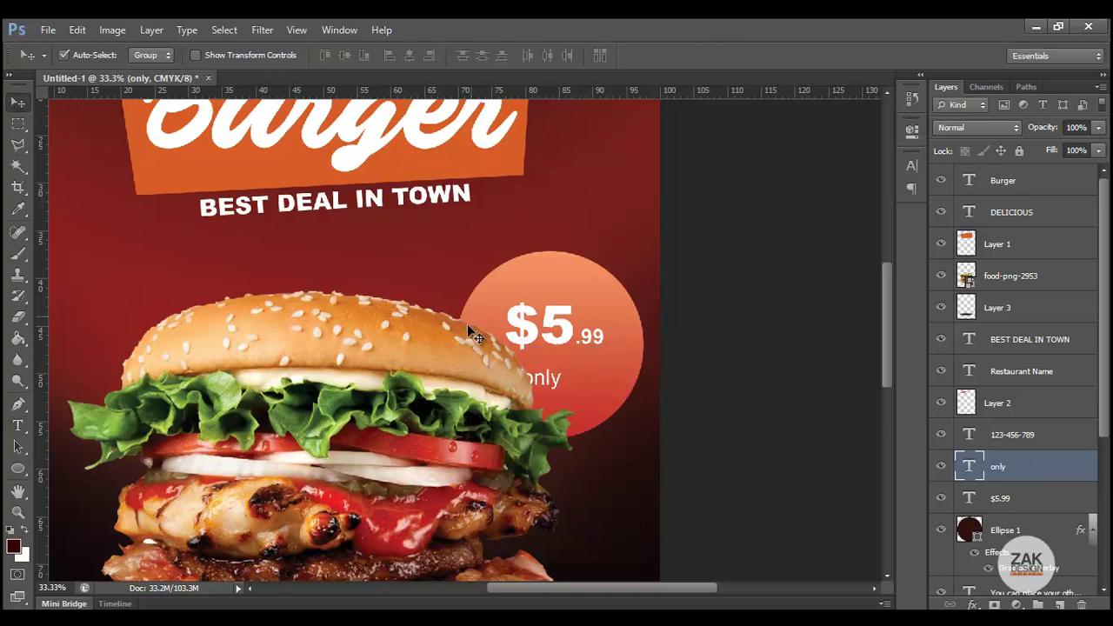
Step: Align 'only' just beneath the .99, nudge the price down, and zoom out to the whole poster
mouse_move(567, 374)
mouse_down()
mouse_move(587, 376)
mouse_move(596, 360)
mouse_up()
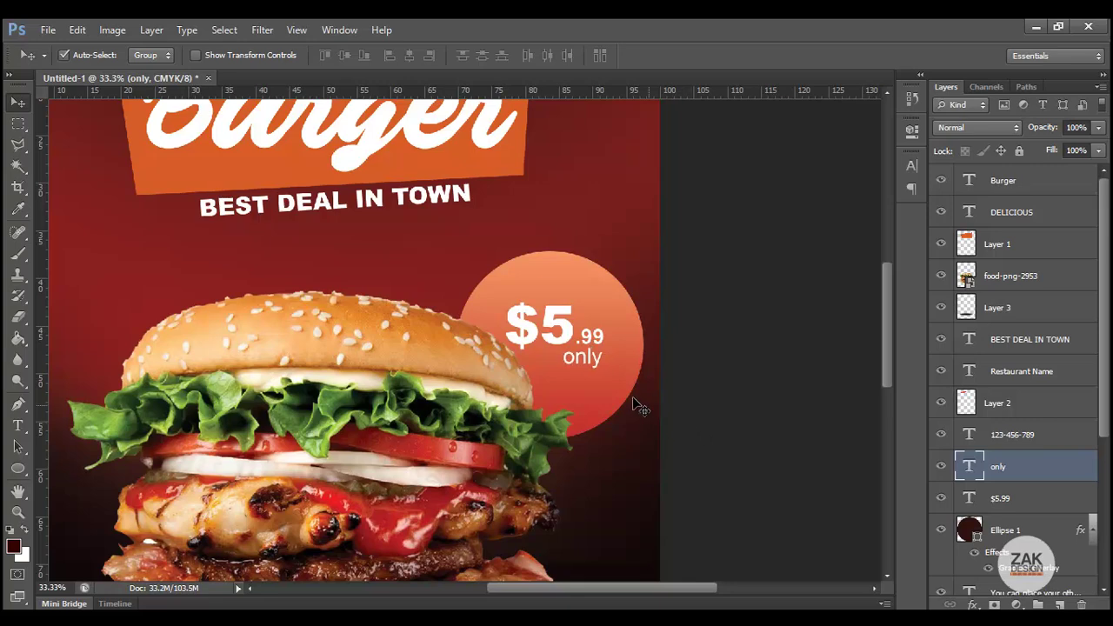
click(582, 340)
key(shift+Down)
key(shift+Down)
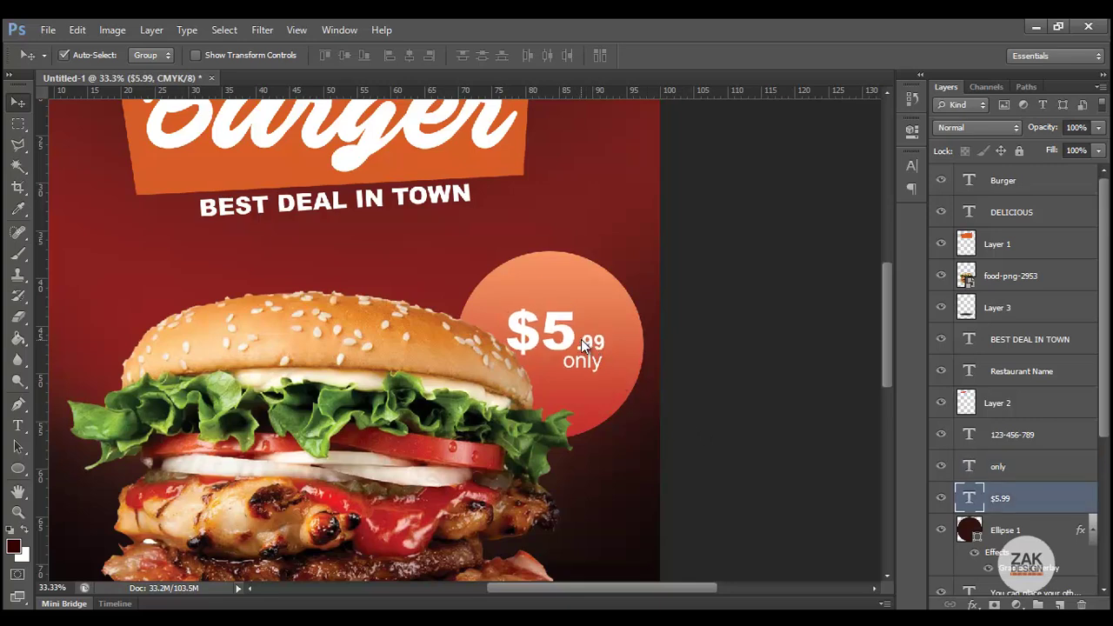
drag(590, 368, 594, 371)
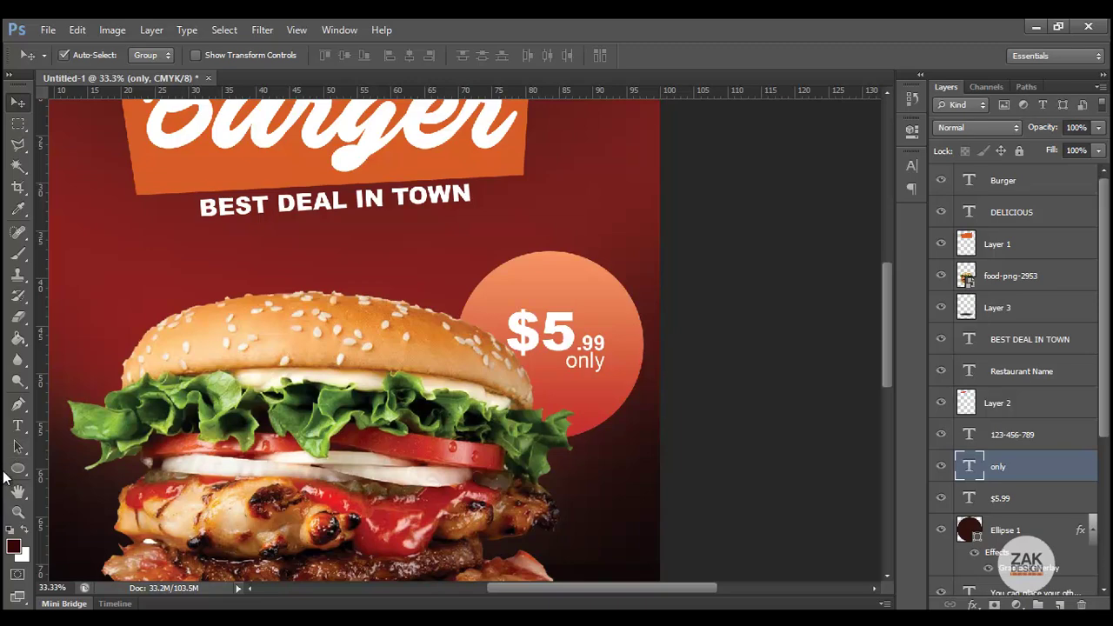
click(18, 512)
alt+click(337, 308)
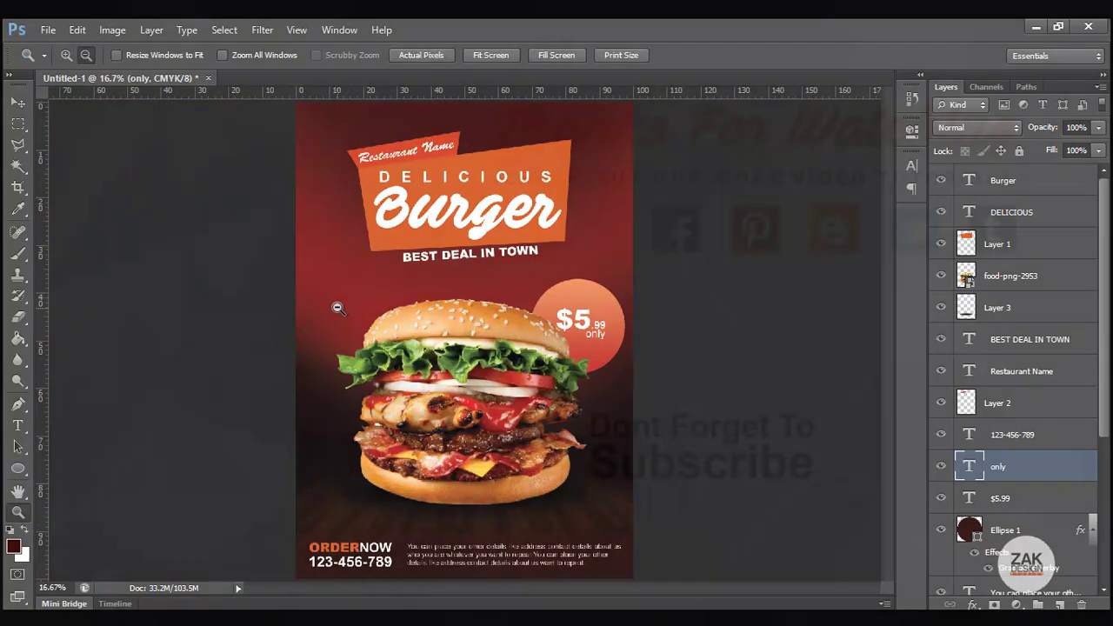